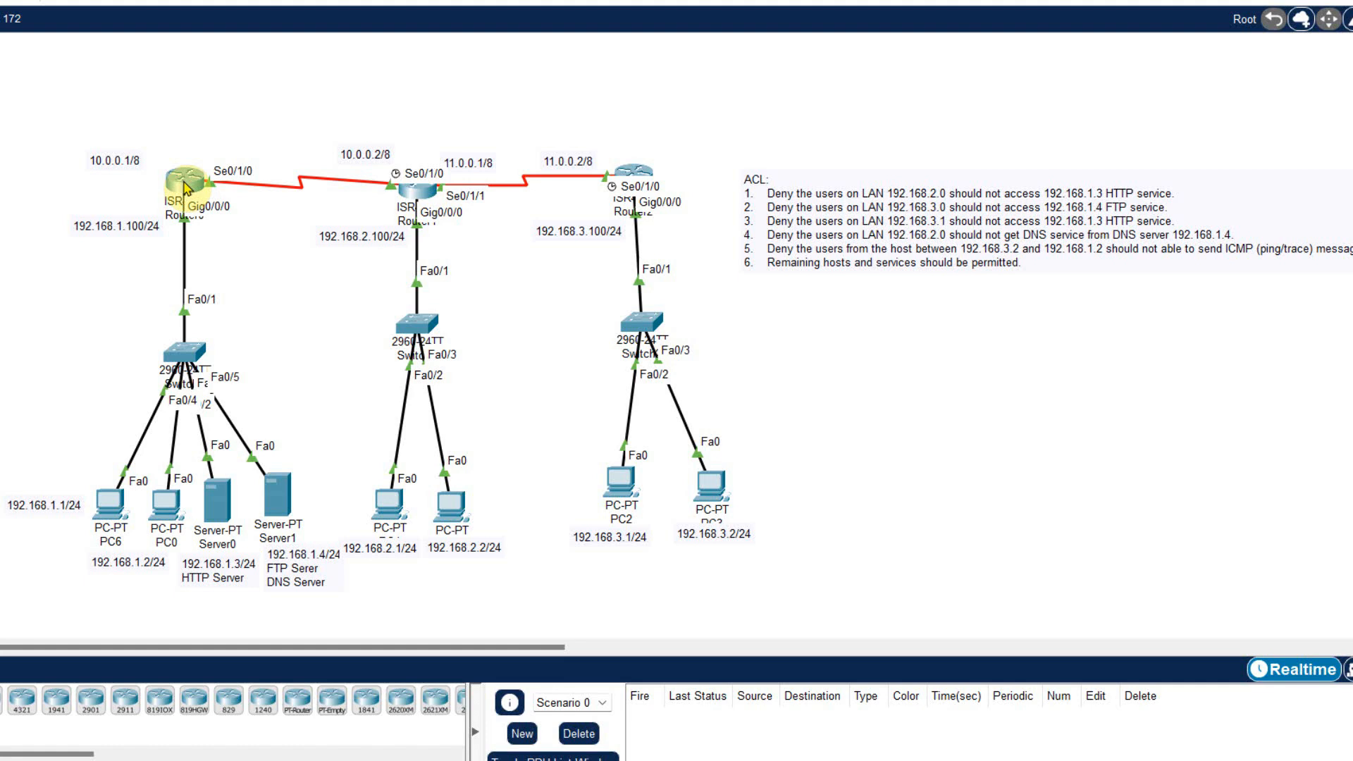
# - Open Router0's command-line interface and maximize its window
pyautogui.moveTo(184, 189)
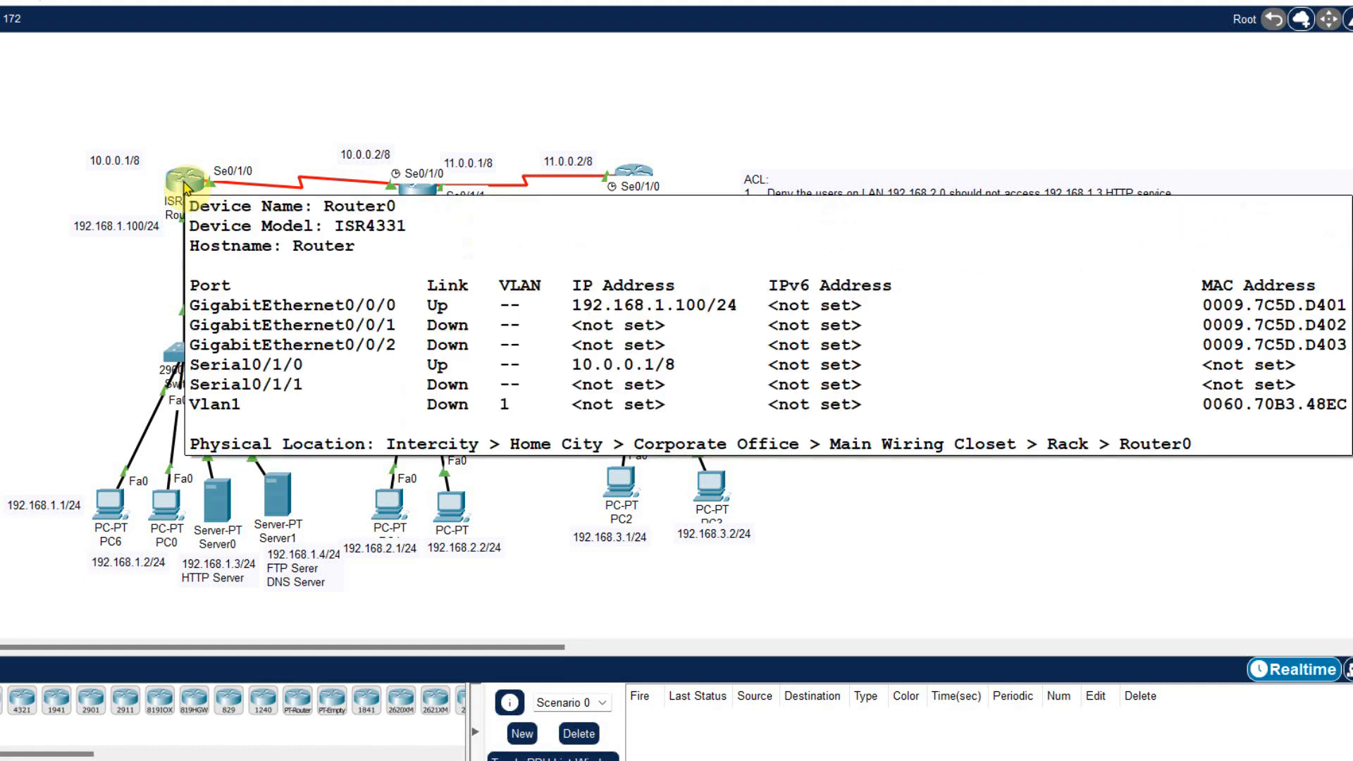
pyautogui.click(185, 189)
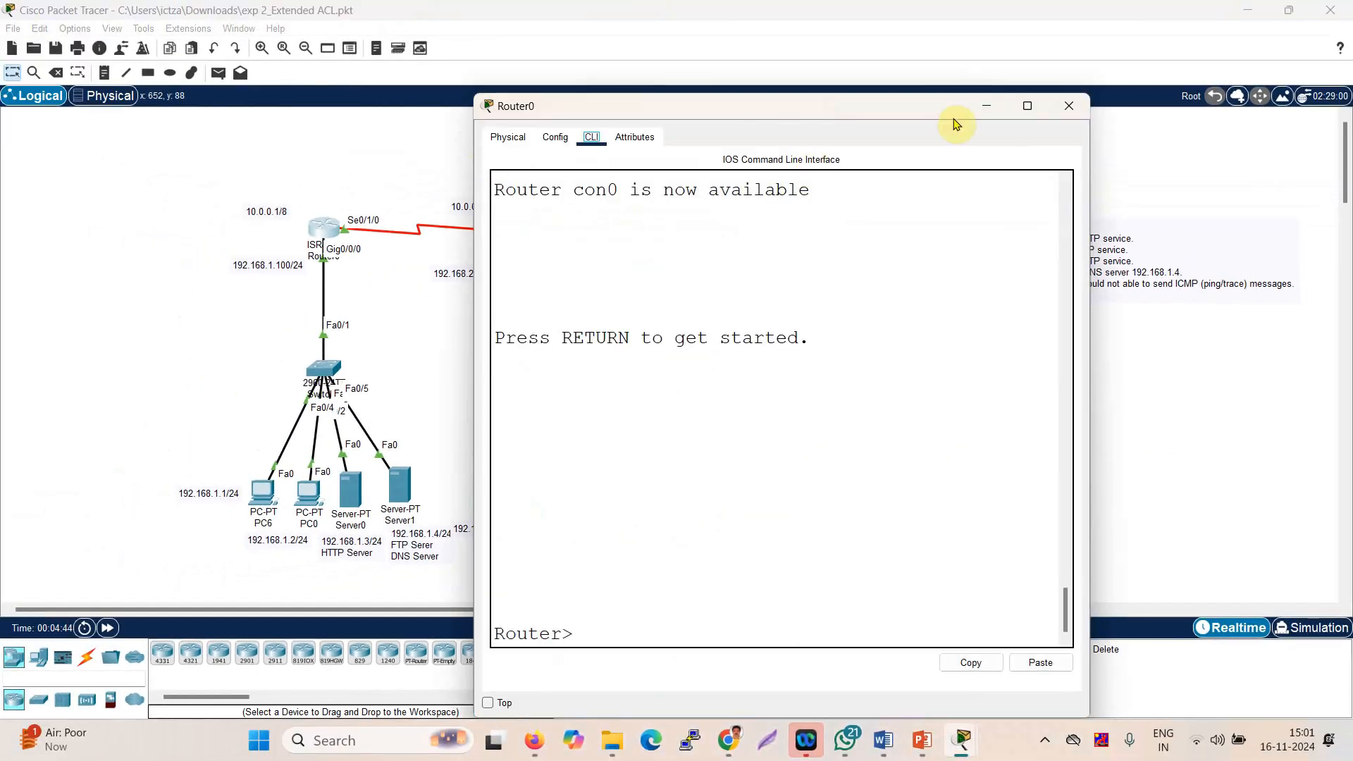
pyautogui.click(1027, 105)
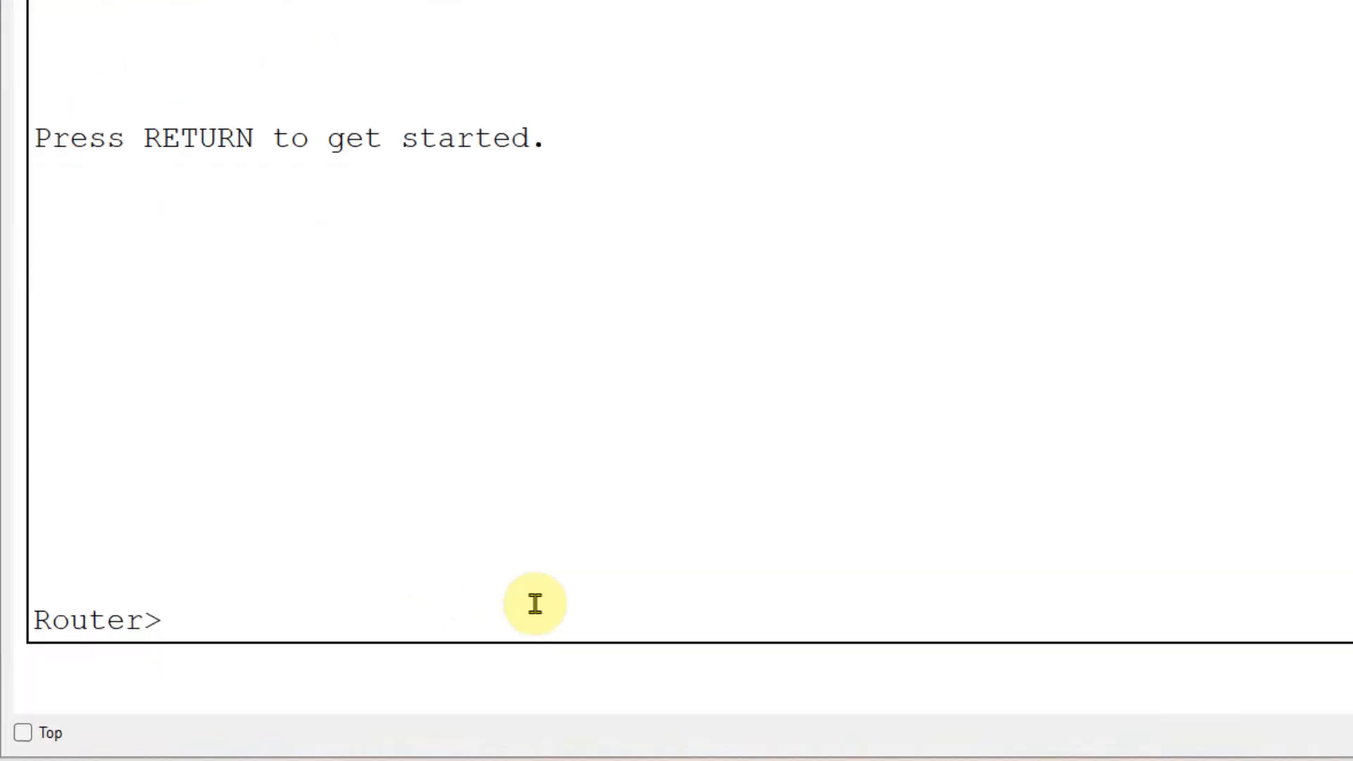
# - Enter privileged mode on Router0 with enable, and enter global configuration mode with configure t
pyautogui.press('Return')
pyautogui.write('en')
pyautogui.press('Tab')
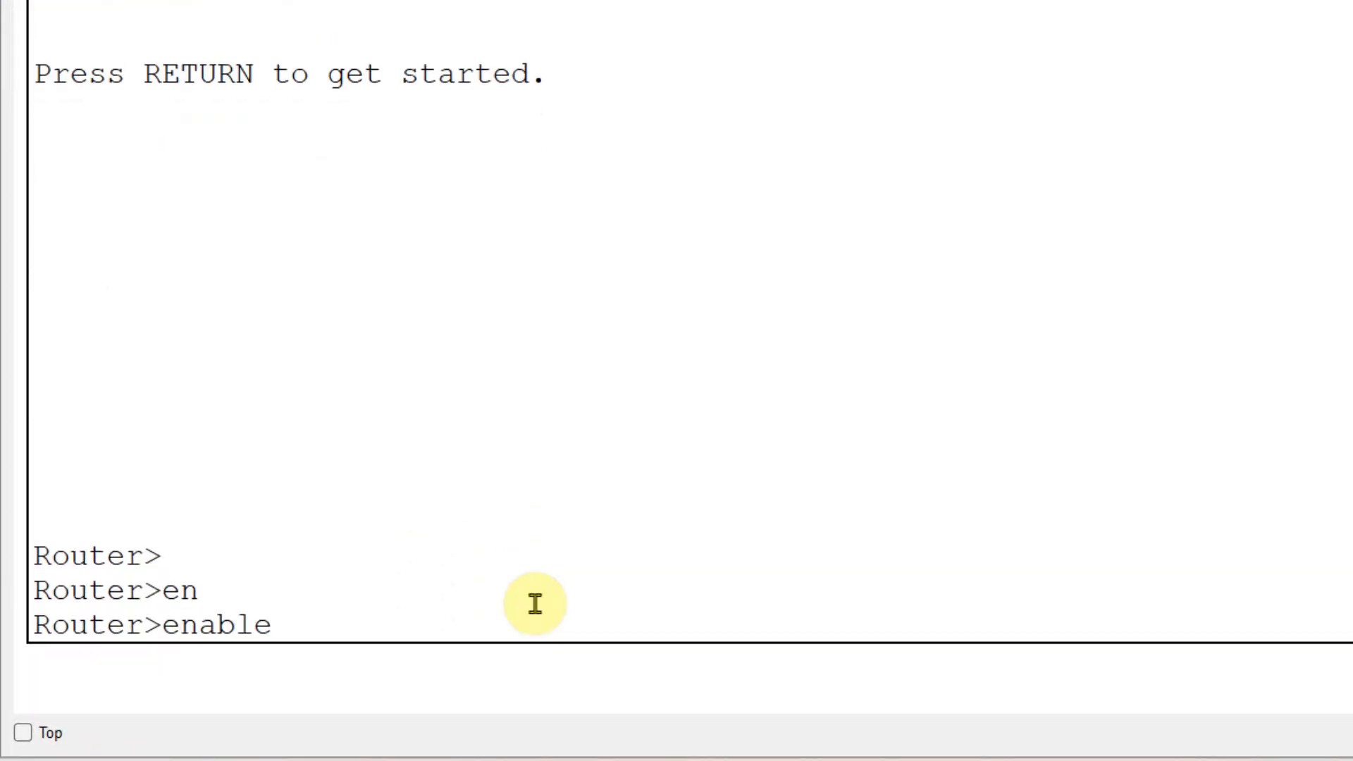
pyautogui.press('Return')
pyautogui.write('conf')
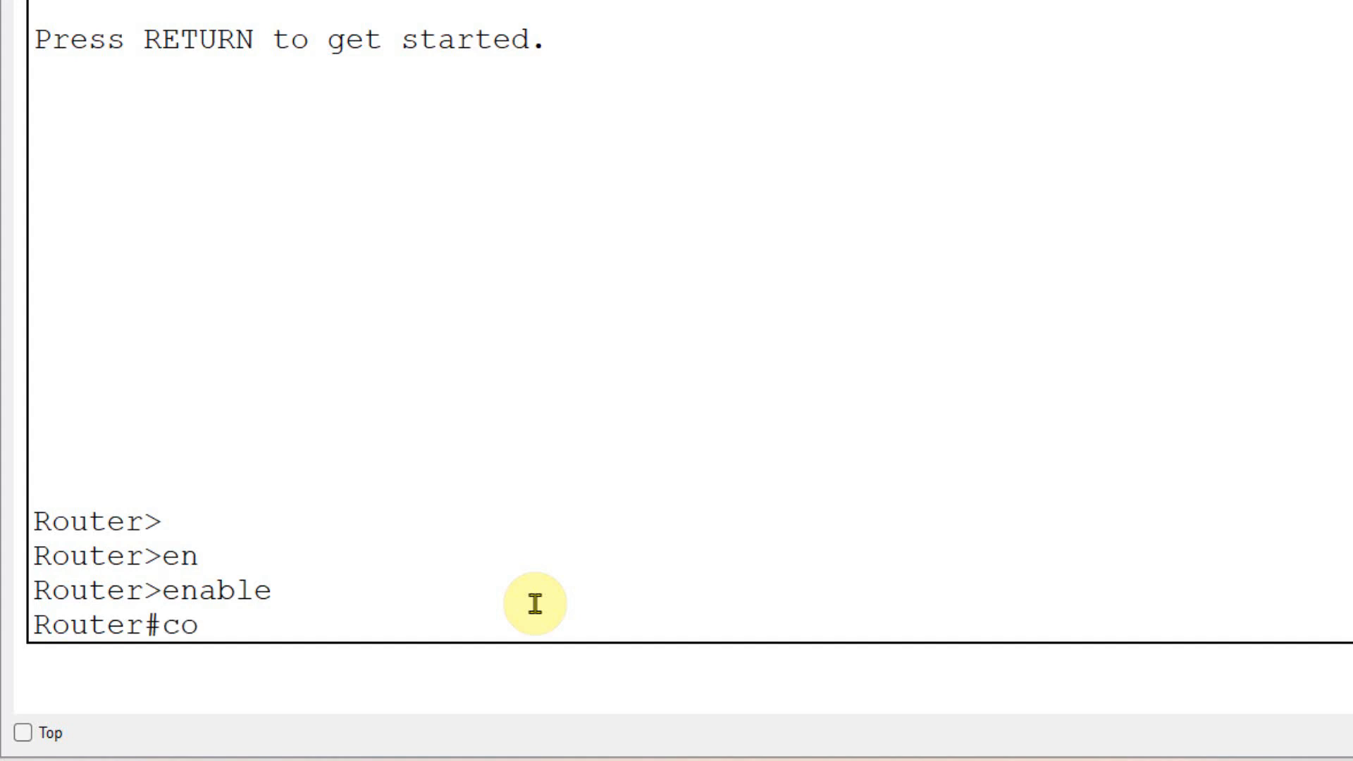
pyautogui.press('Tab')
pyautogui.write('t')
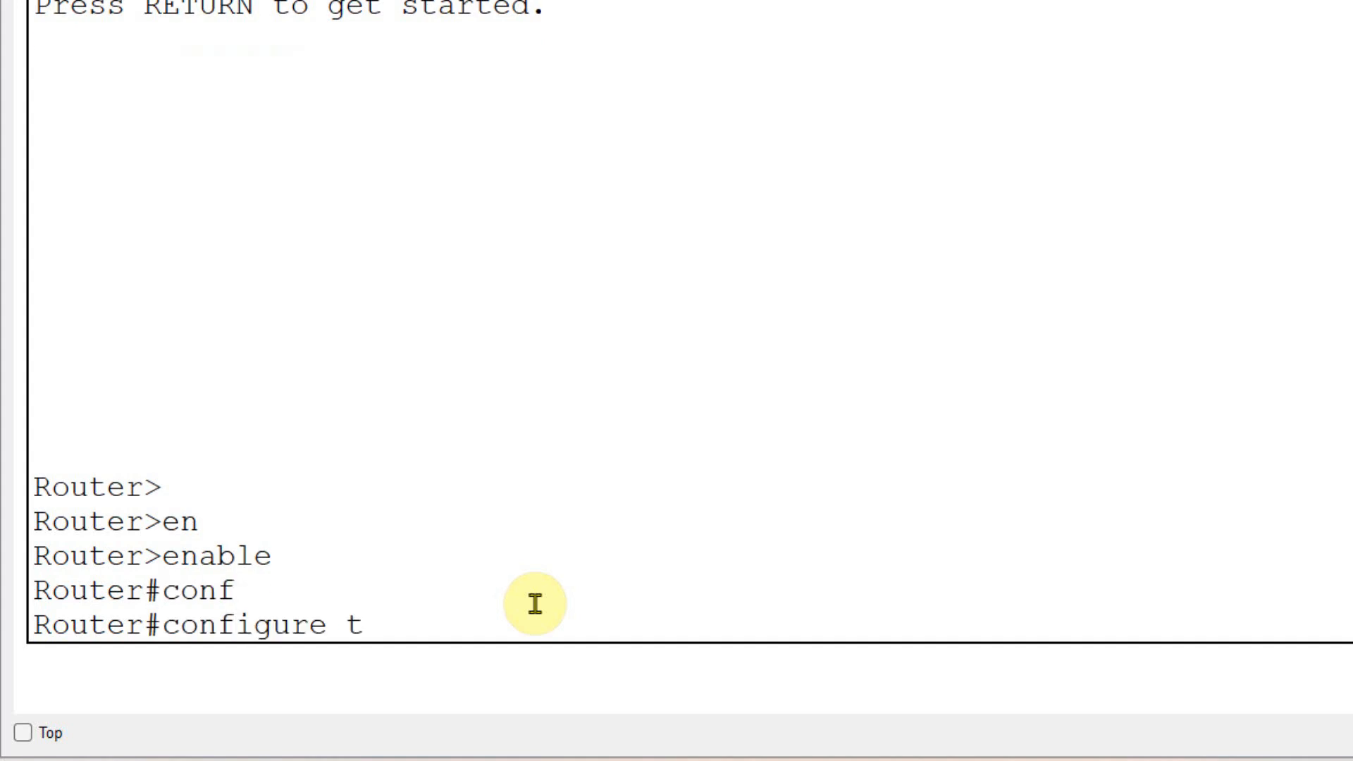
pyautogui.press('Return')
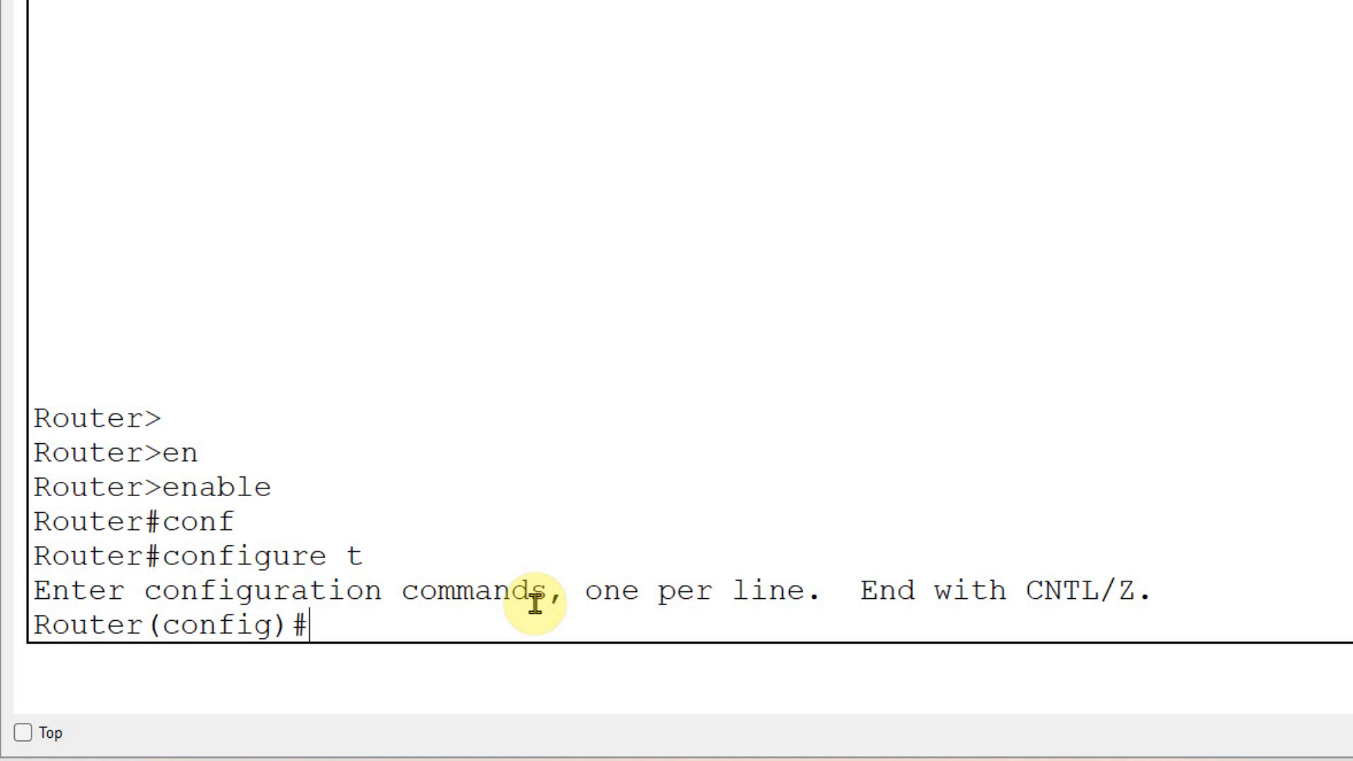
# - Start an access-list command and display the number ranges for standard and extended lists
pyautogui.write('ac')
pyautogui.press('Tab')
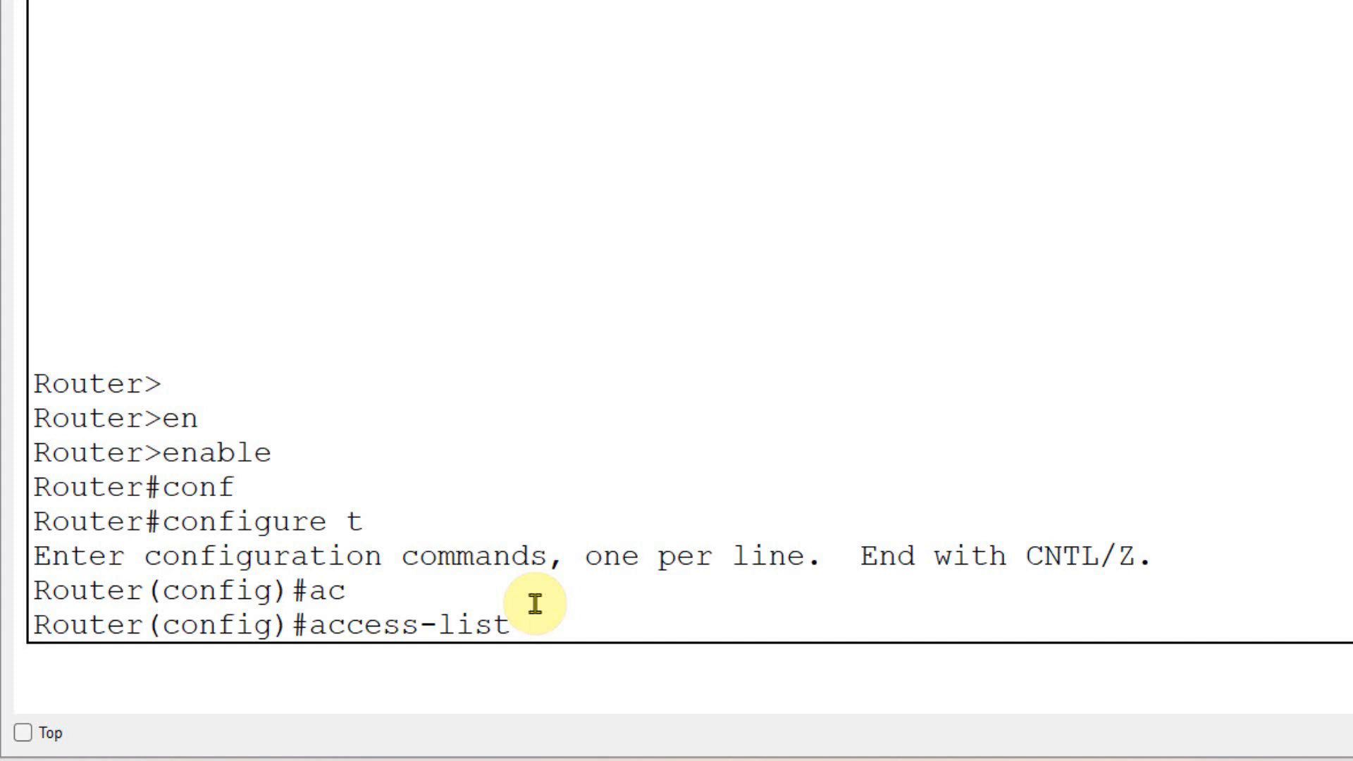
pyautogui.write('?')
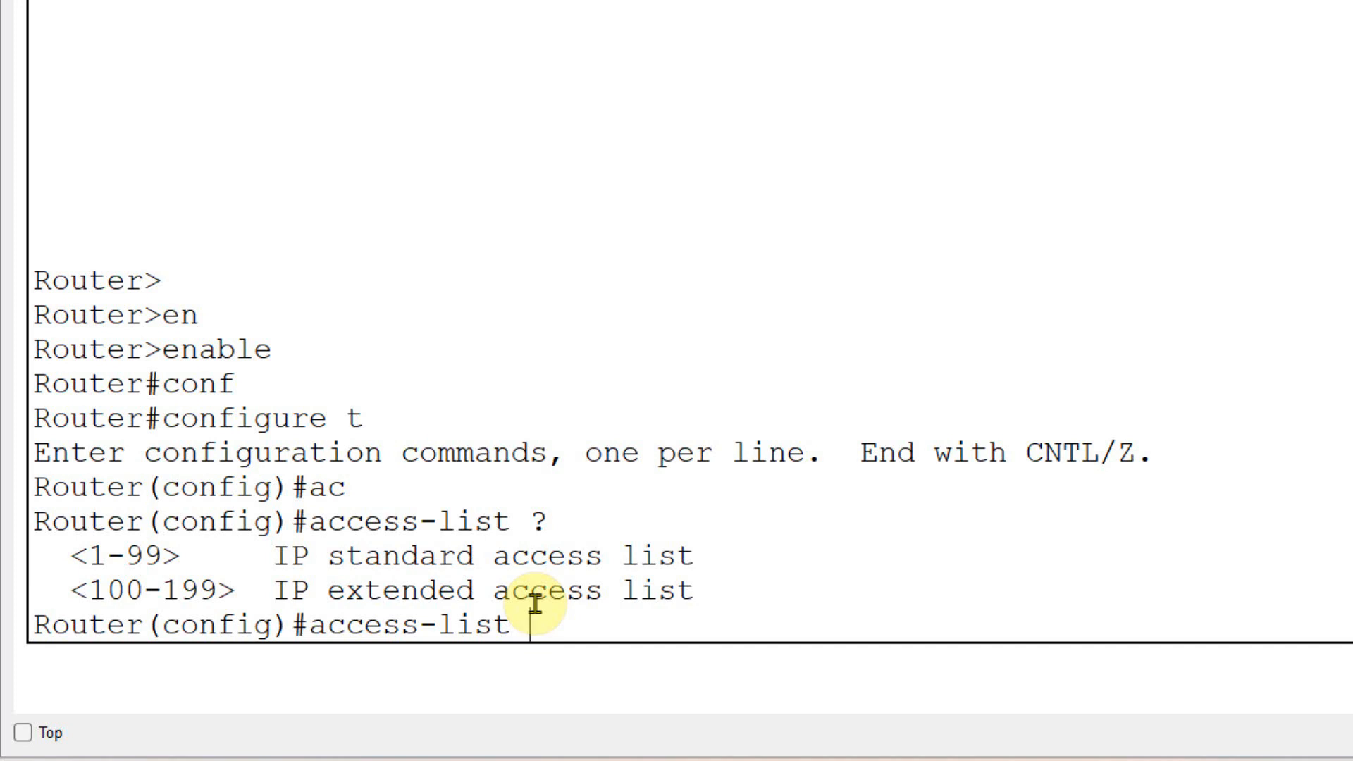
pyautogui.moveTo(70, 590); pyautogui.dragTo(239, 592)
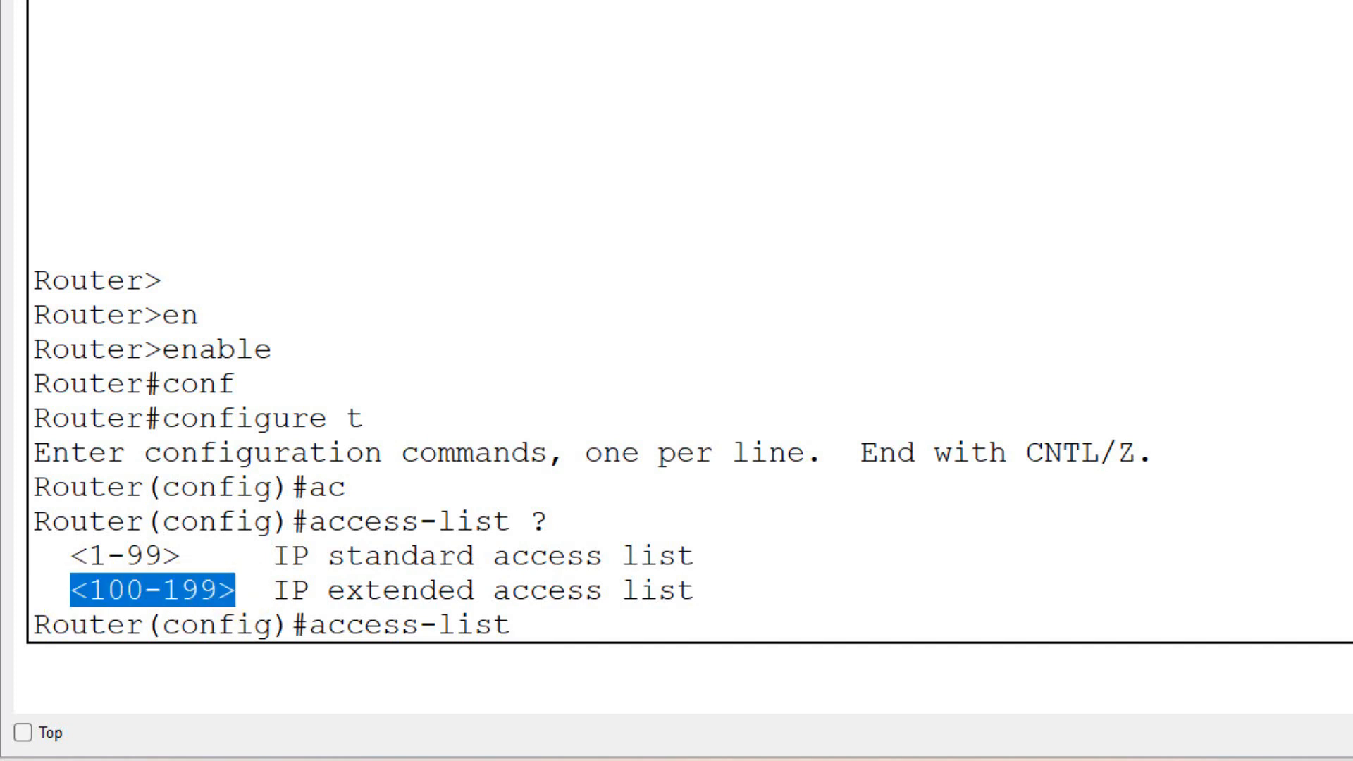
pyautogui.click(530, 625)
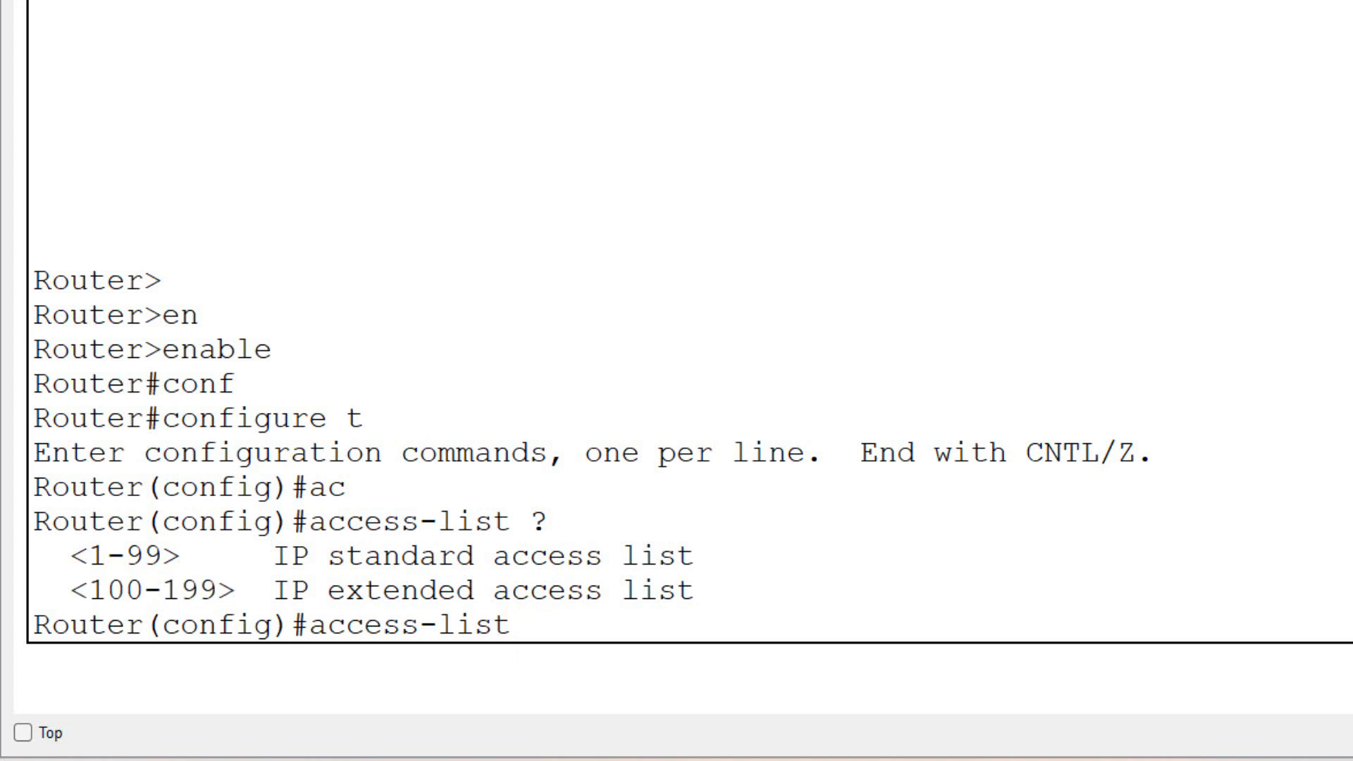
# - Give the extended access list the number 125 and display the actions it accepts
pyautogui.write('125 ?')
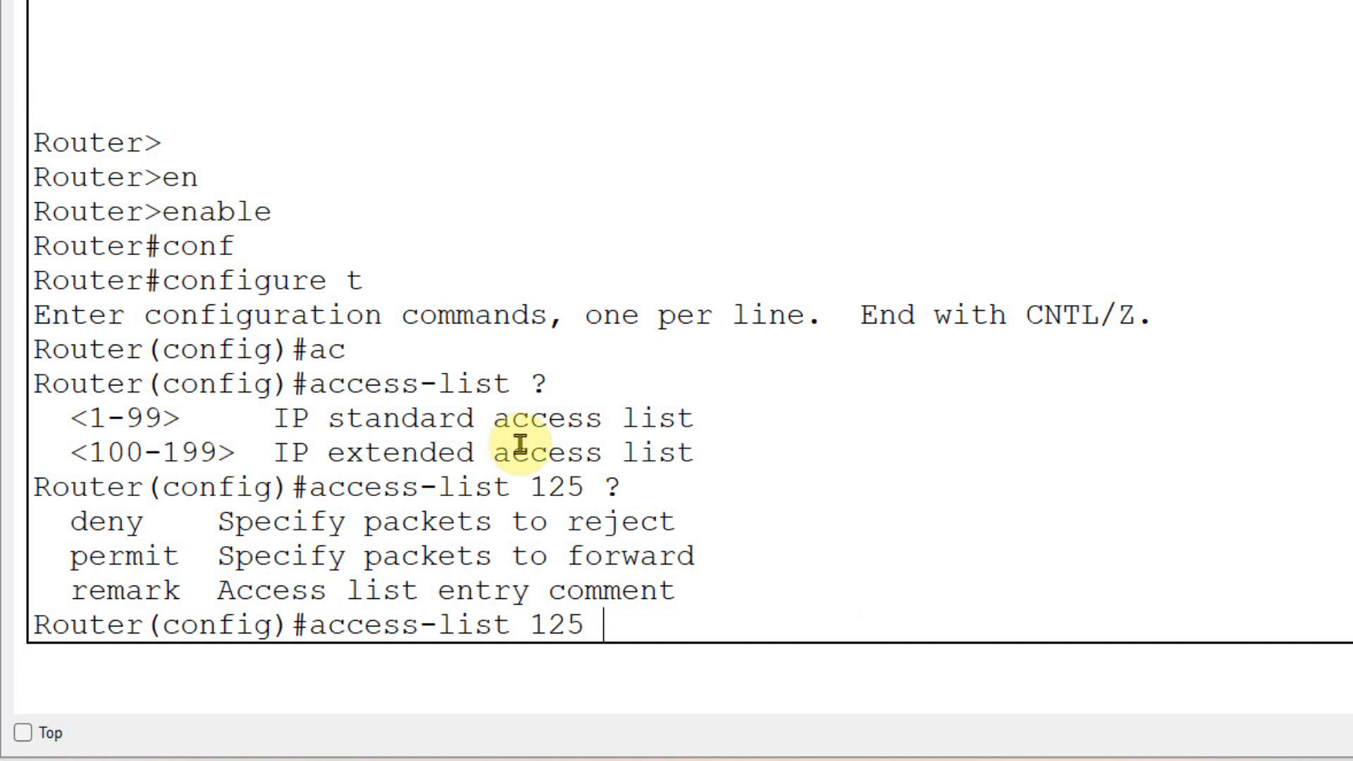
pyautogui.moveTo(656, 490); pyautogui.dragTo(584, 489)
pyautogui.moveTo(71, 521); pyautogui.dragTo(162, 522)
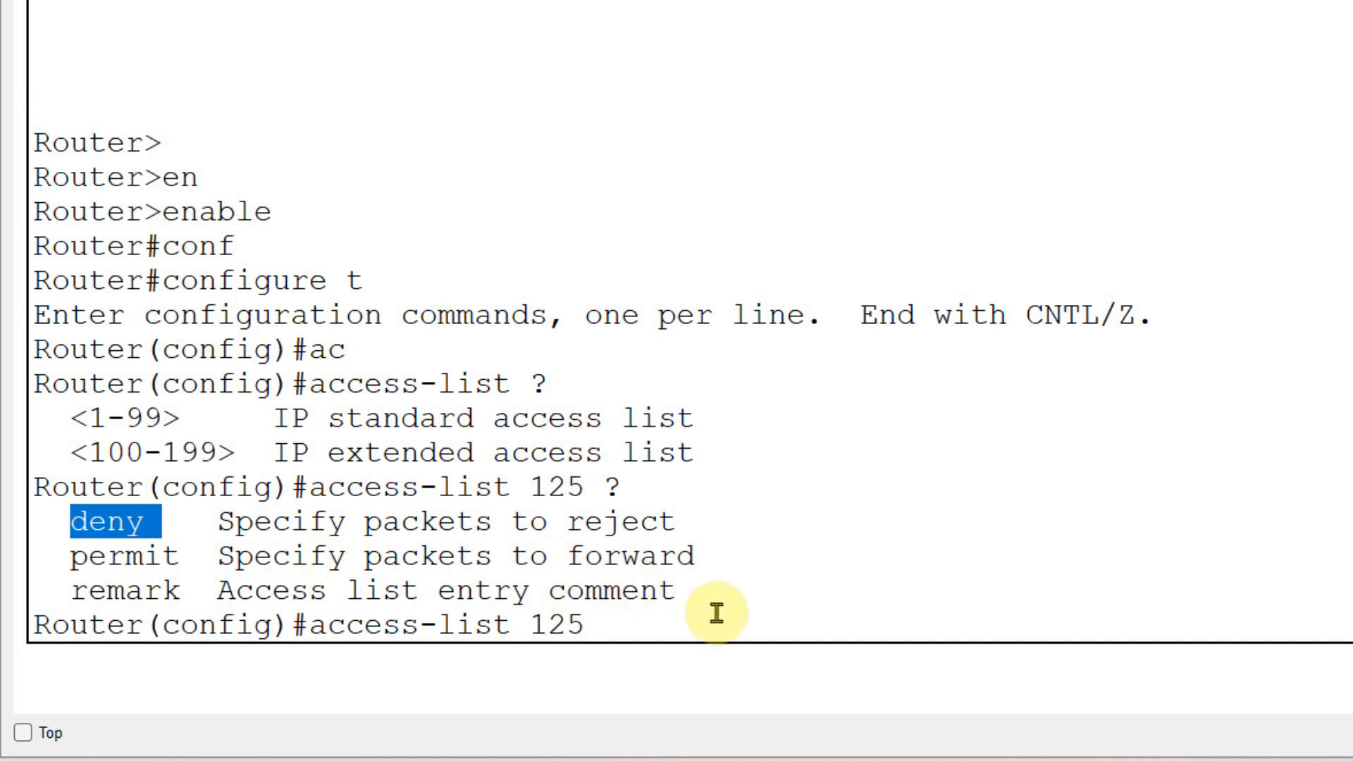
pyautogui.click(656, 617)
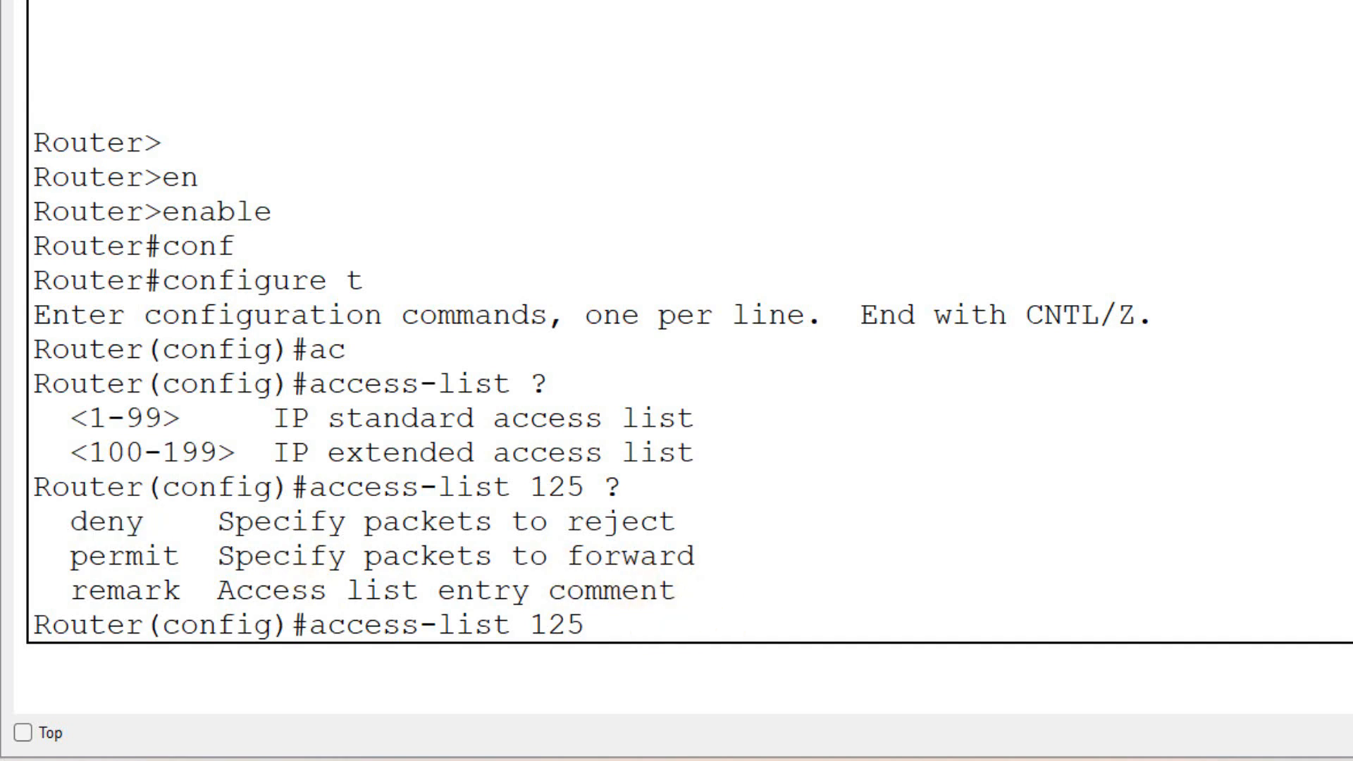
# - Add the deny action to the access-list 125 command and display the protocols it can match
pyautogui.write('d')
pyautogui.press('Tab')
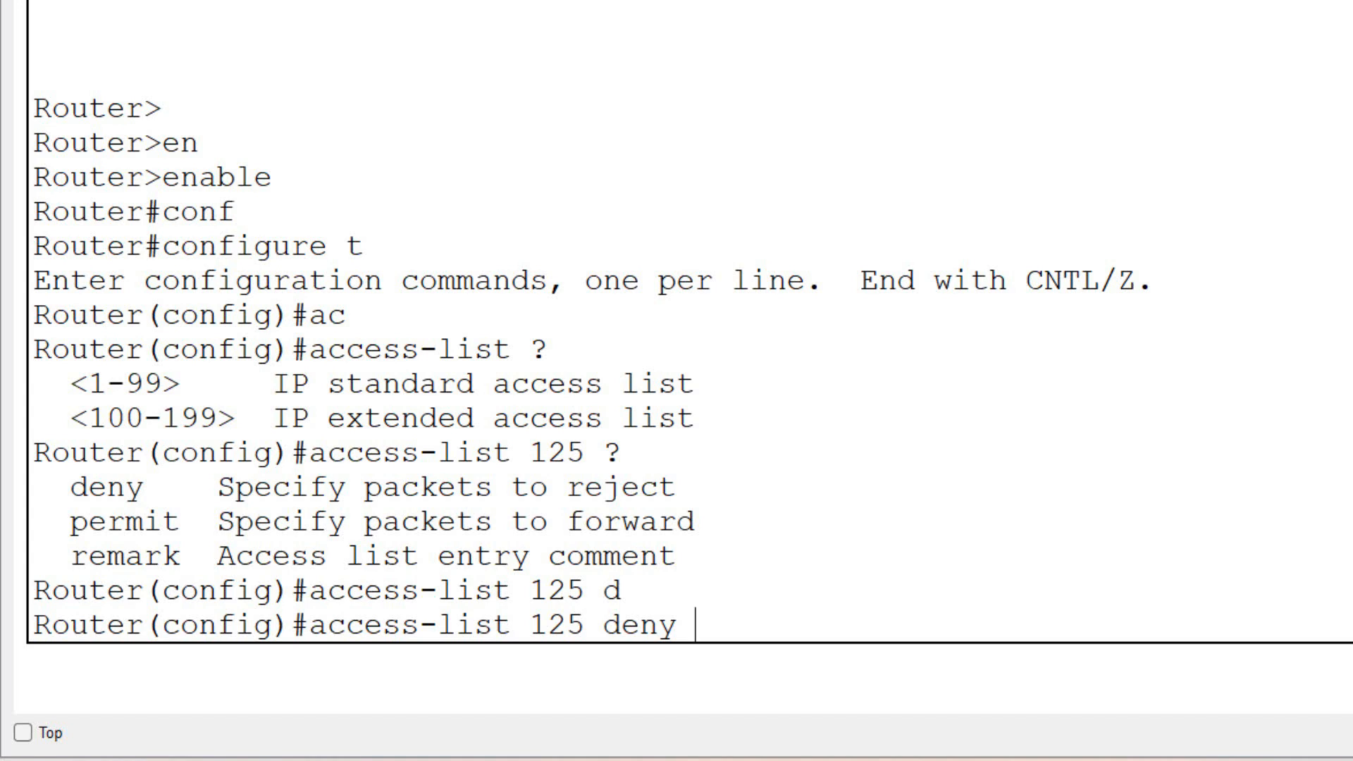
pyautogui.write('?')
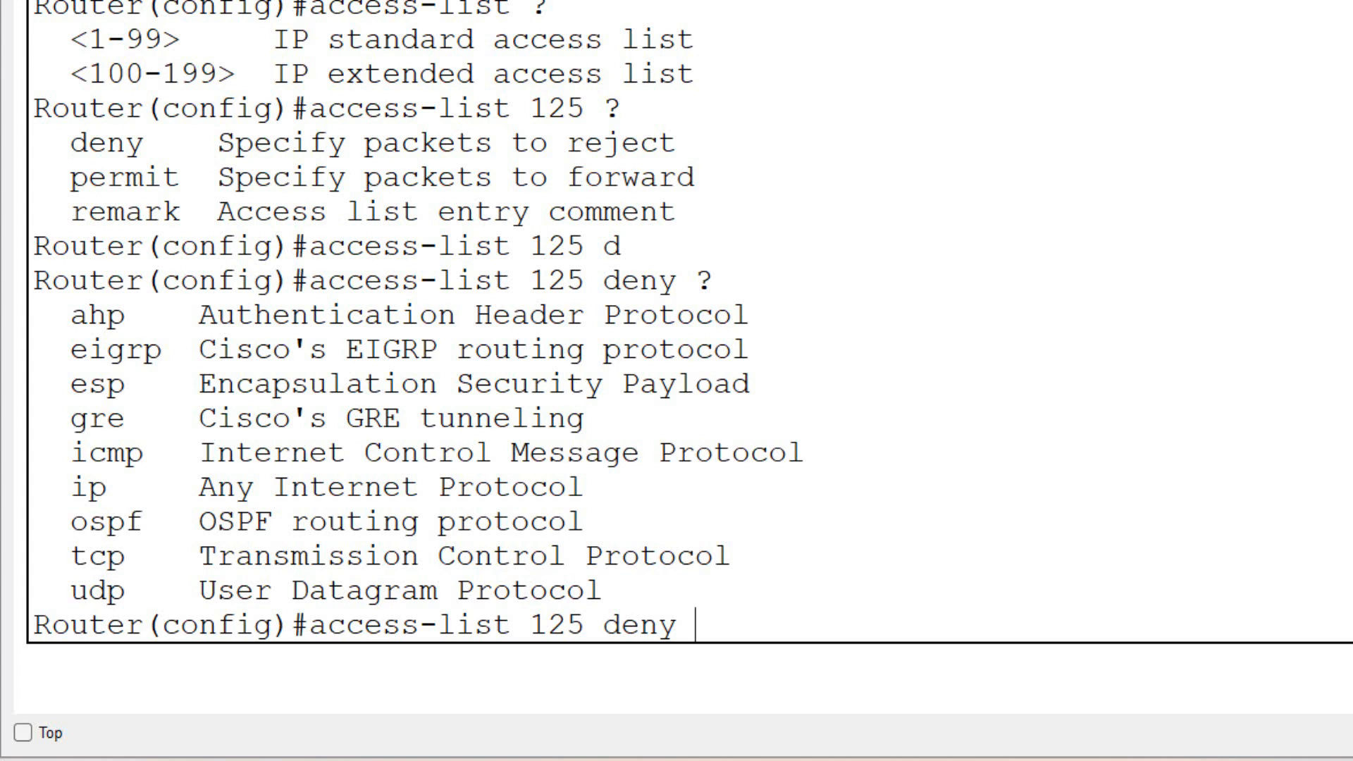
# - Examine the protocol options offered for the deny rule, especially tcp, udp and icmp
pyautogui.moveTo(602, 595); pyautogui.dragTo(62, 328)
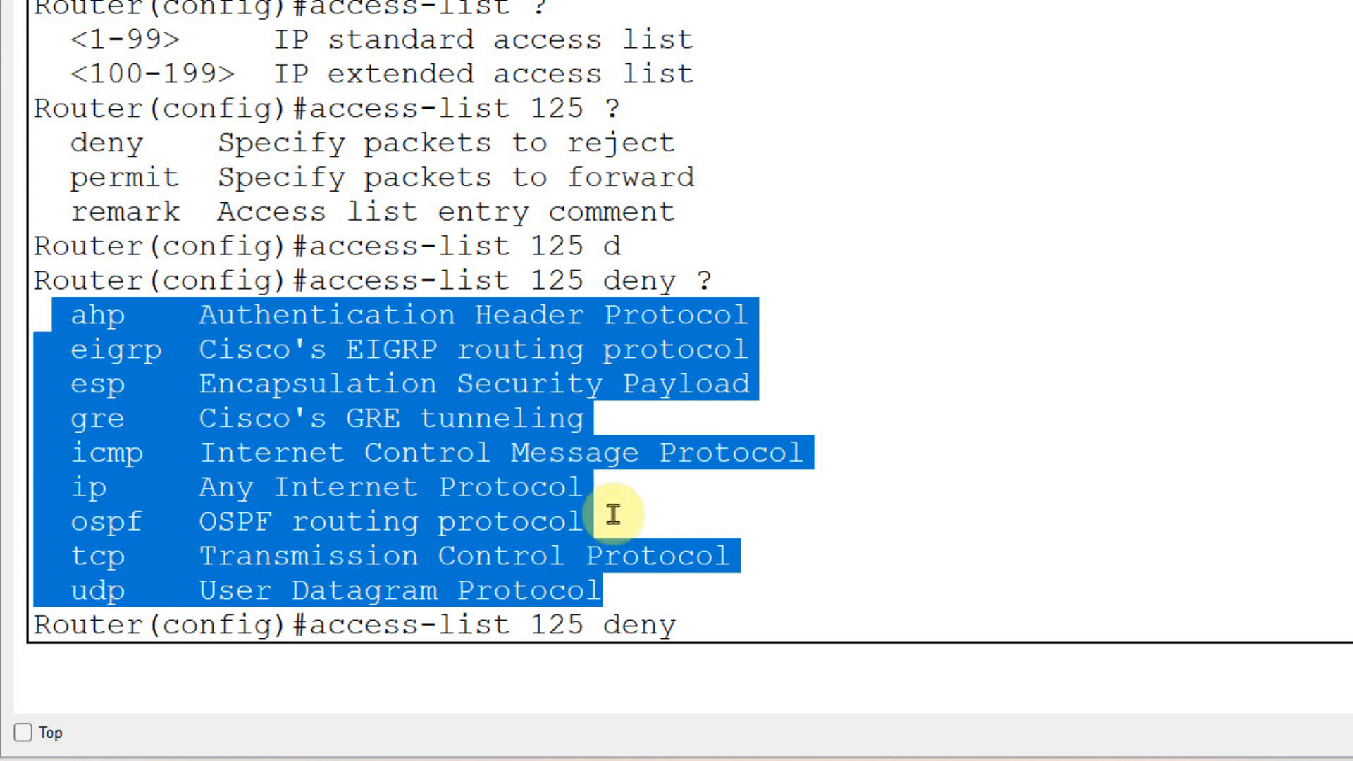
pyautogui.click(647, 588)
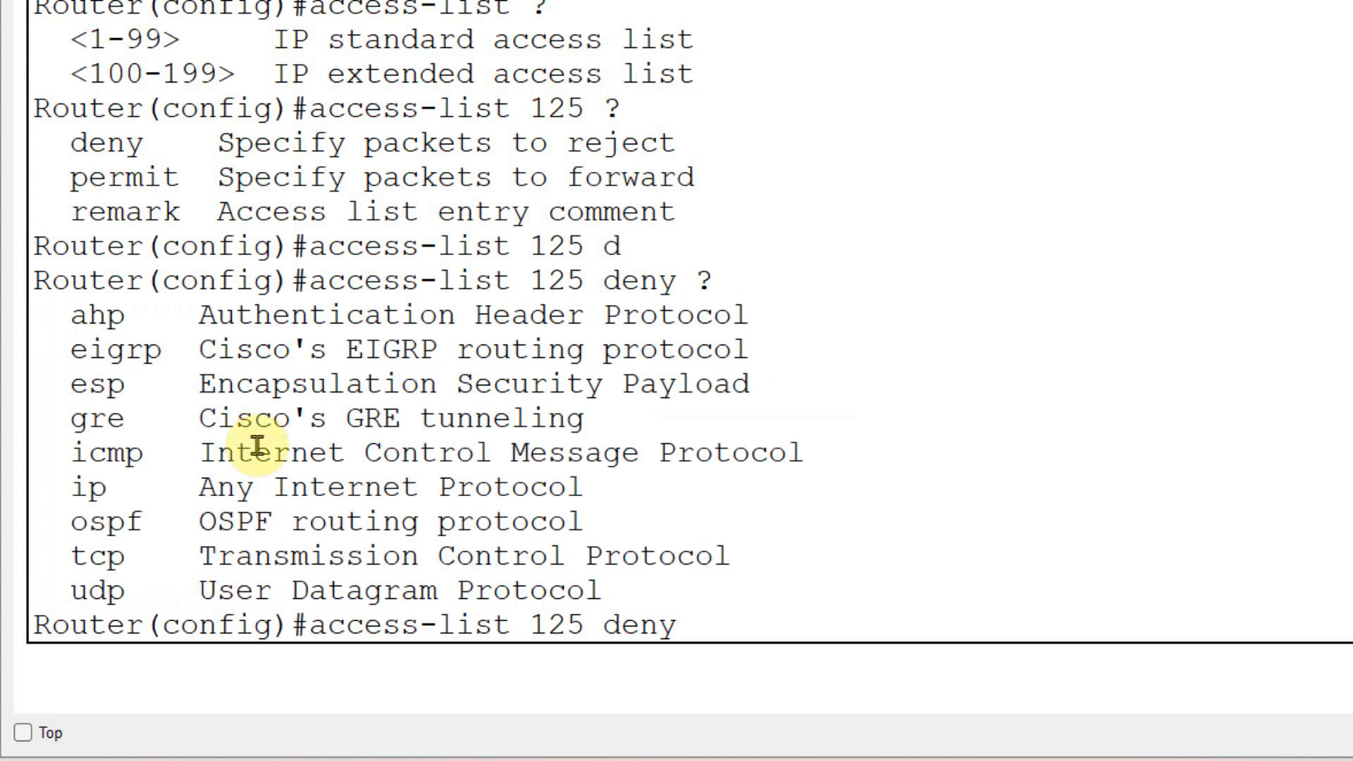
pyautogui.moveTo(73, 317); pyautogui.dragTo(607, 589)
pyautogui.click(607, 589)
pyautogui.moveTo(734, 557); pyautogui.dragTo(53, 563)
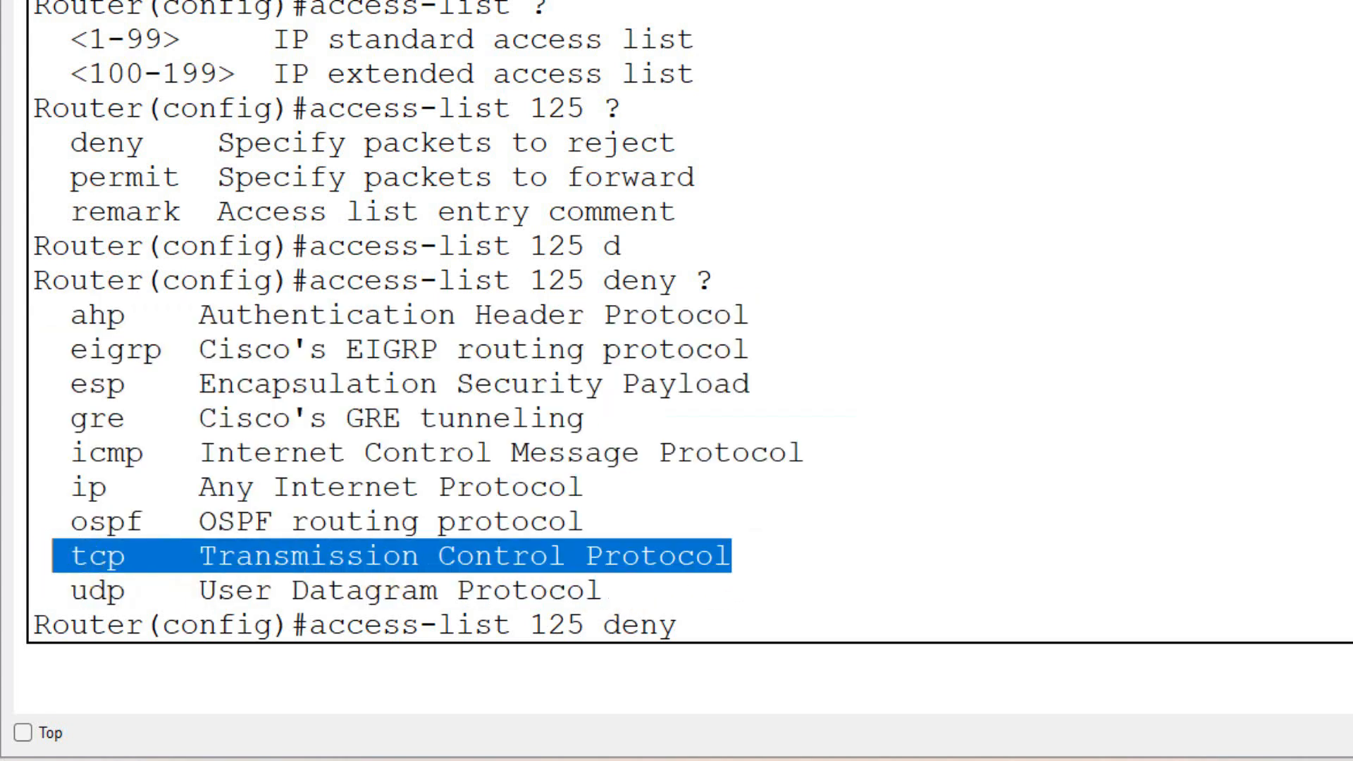
pyautogui.click(78, 559)
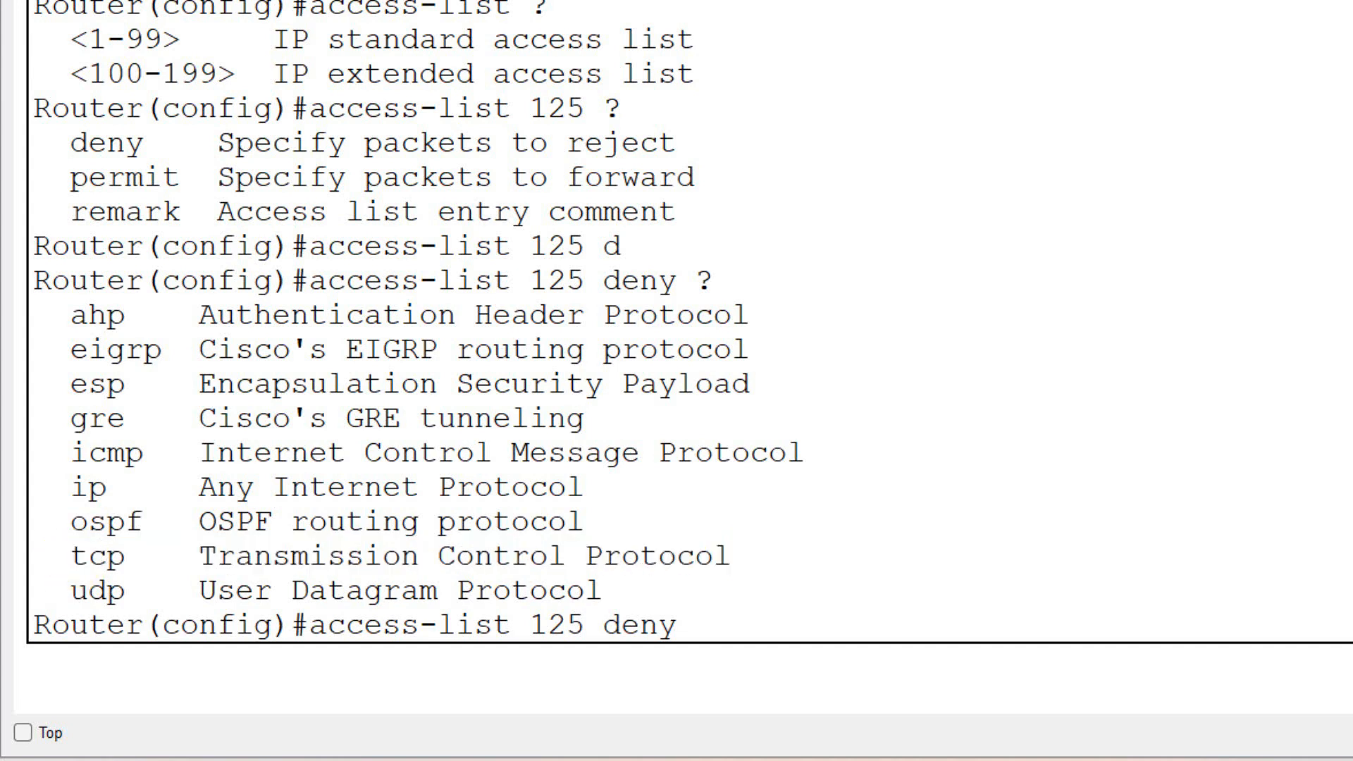
pyautogui.moveTo(70, 557); pyautogui.dragTo(734, 555)
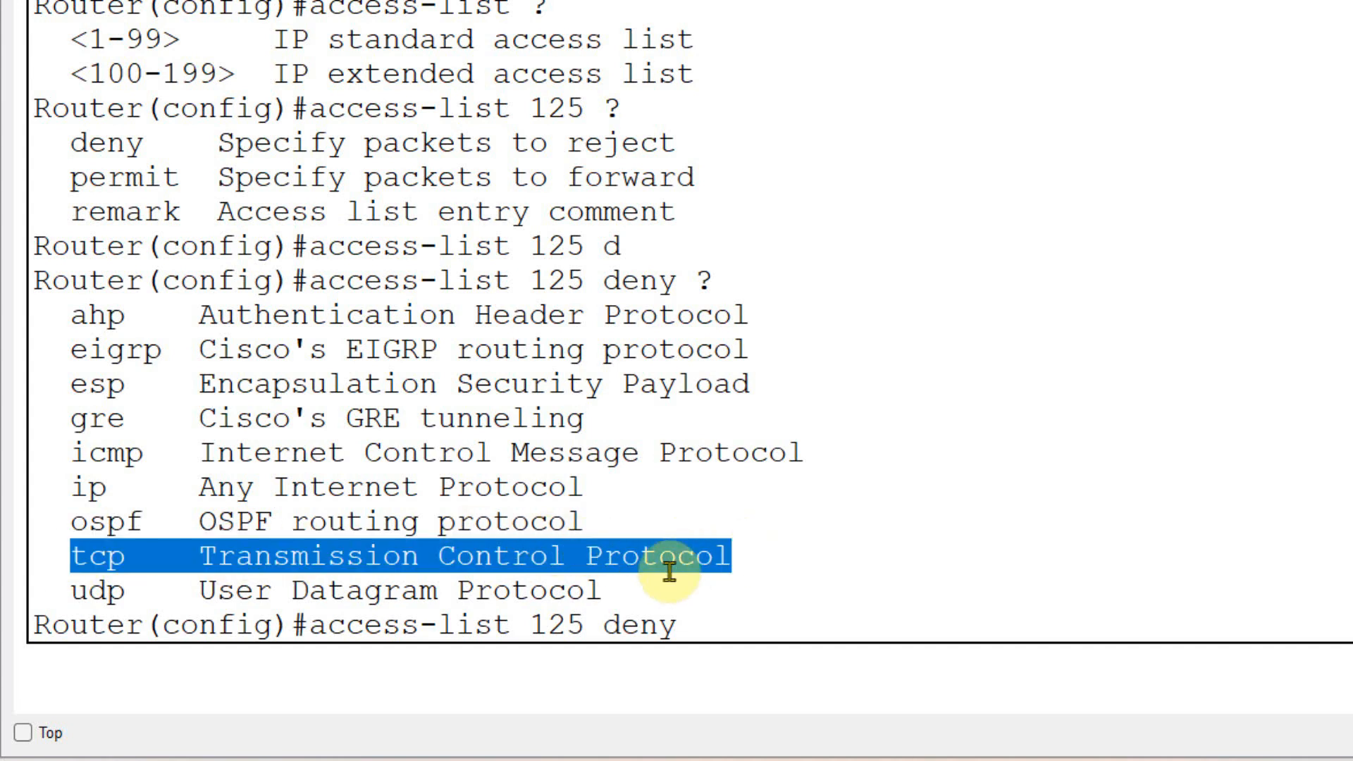
pyautogui.click(619, 589)
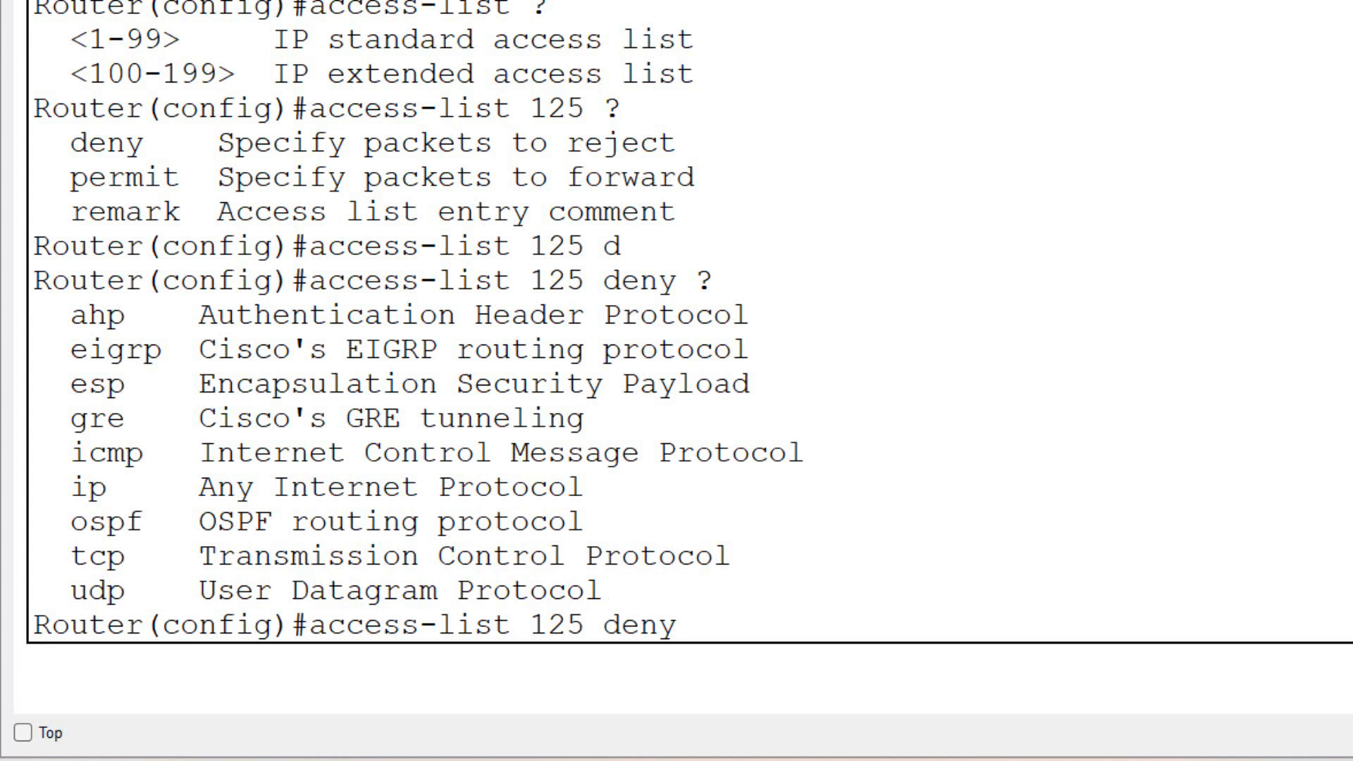
pyautogui.moveTo(613, 590); pyautogui.dragTo(54, 598)
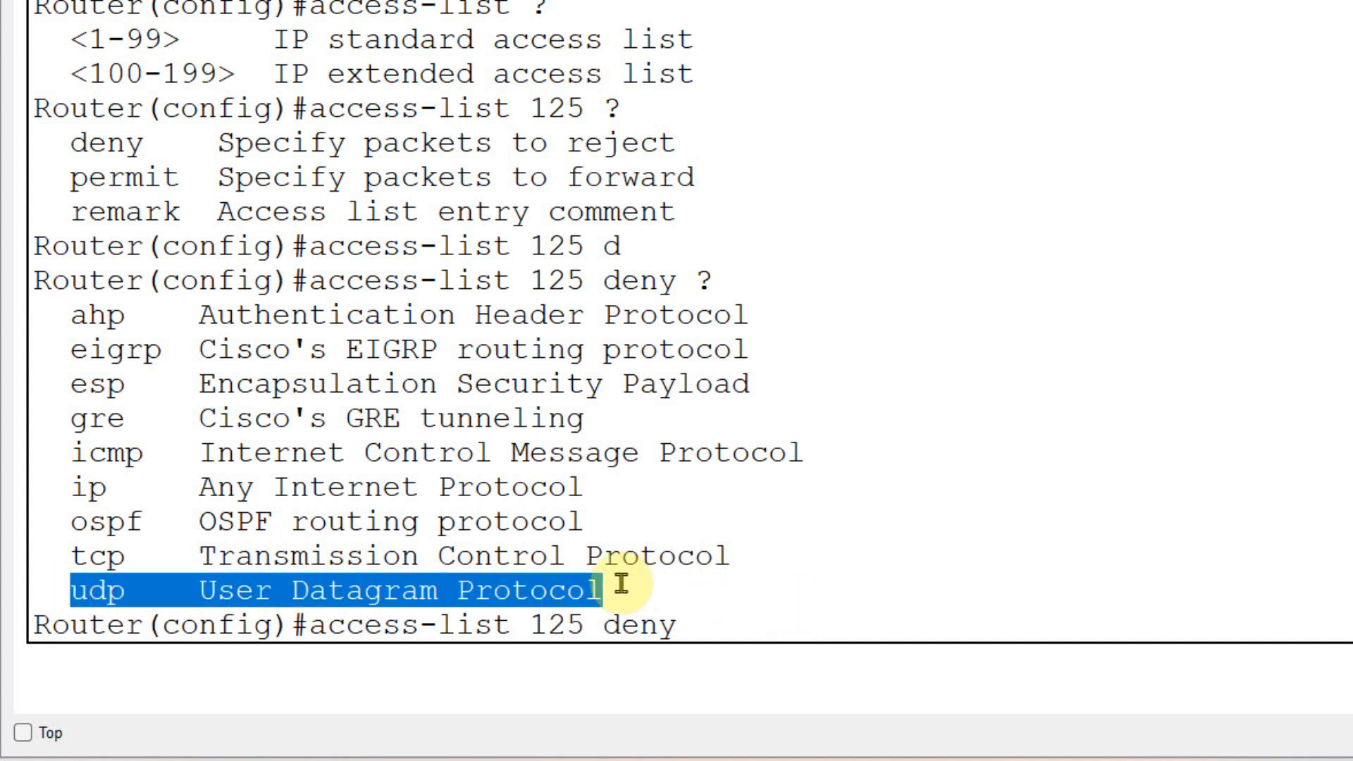
pyautogui.click(599, 591)
pyautogui.moveTo(603, 591); pyautogui.dragTo(533, 588)
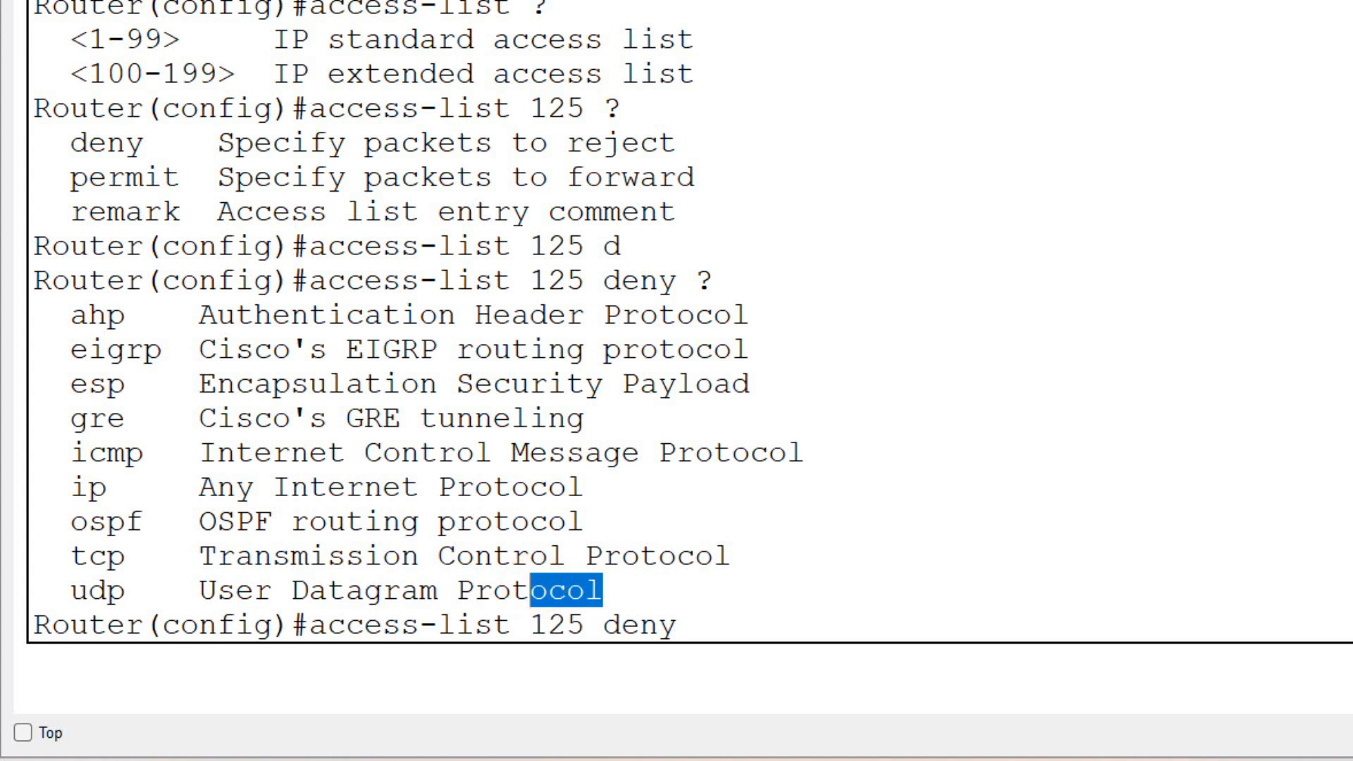
pyautogui.moveTo(72, 453); pyautogui.dragTo(831, 462)
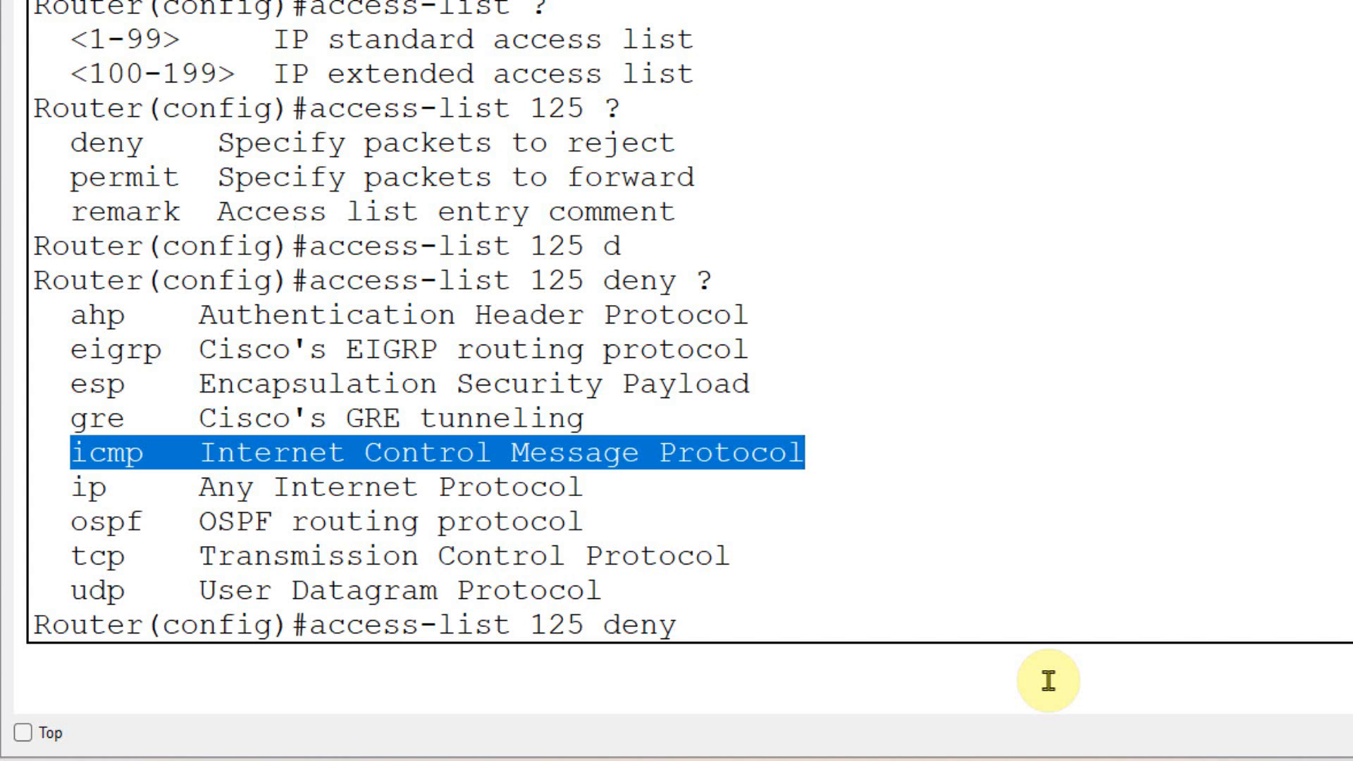
pyautogui.click(273, 462)
pyautogui.moveTo(67, 453); pyautogui.dragTo(852, 449)
pyautogui.click(737, 495)
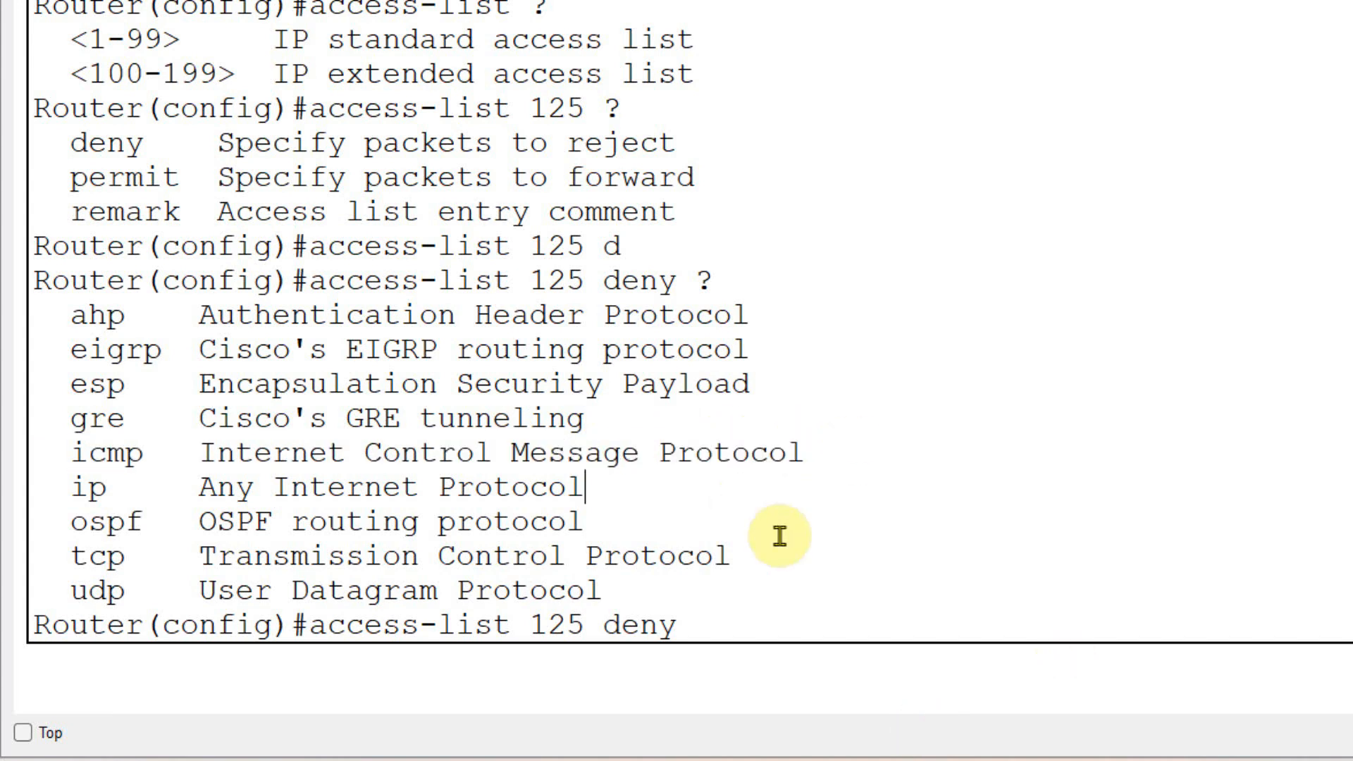
pyautogui.moveTo(733, 555); pyautogui.dragTo(55, 548)
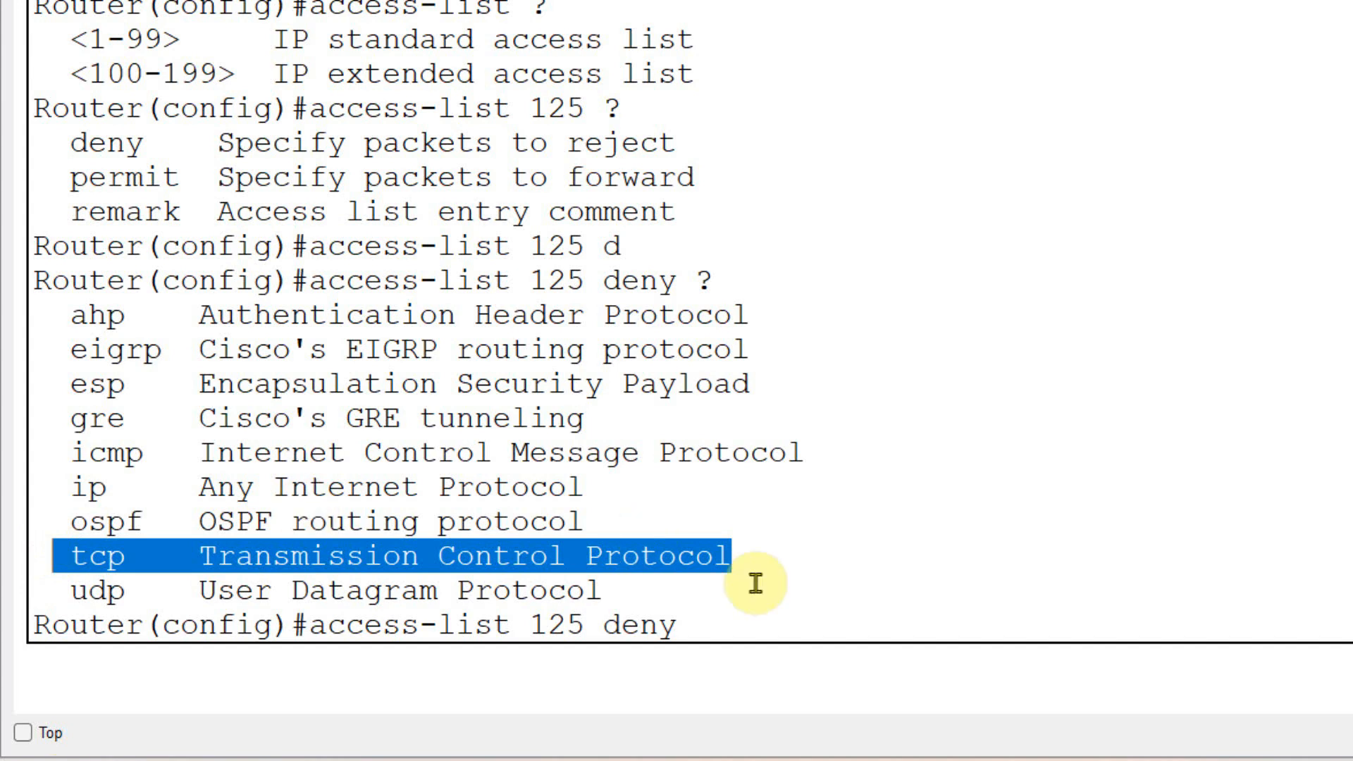
# - Set tcp as the protocol of the deny rule and display the source address options
pyautogui.click(752, 613)
pyautogui.write('tc')
pyautogui.press('Tab')
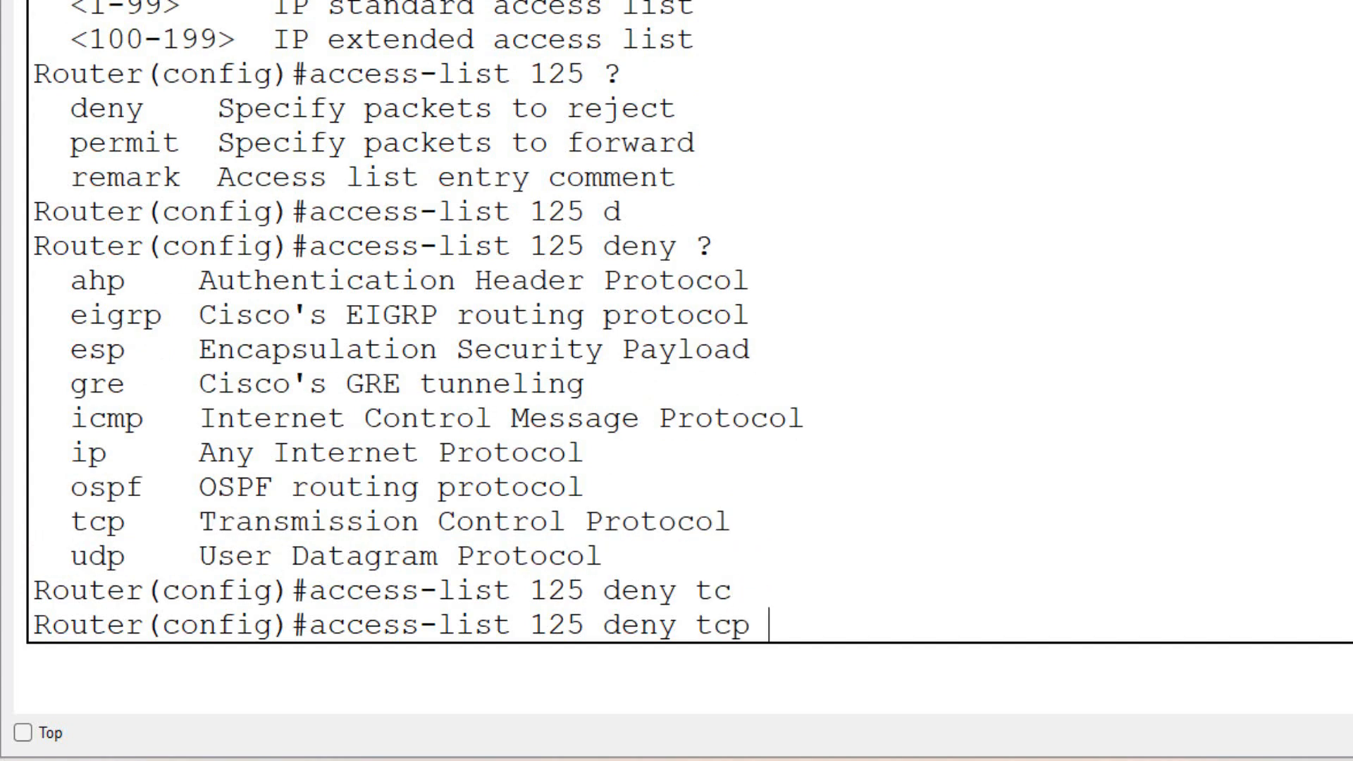
pyautogui.write('?')
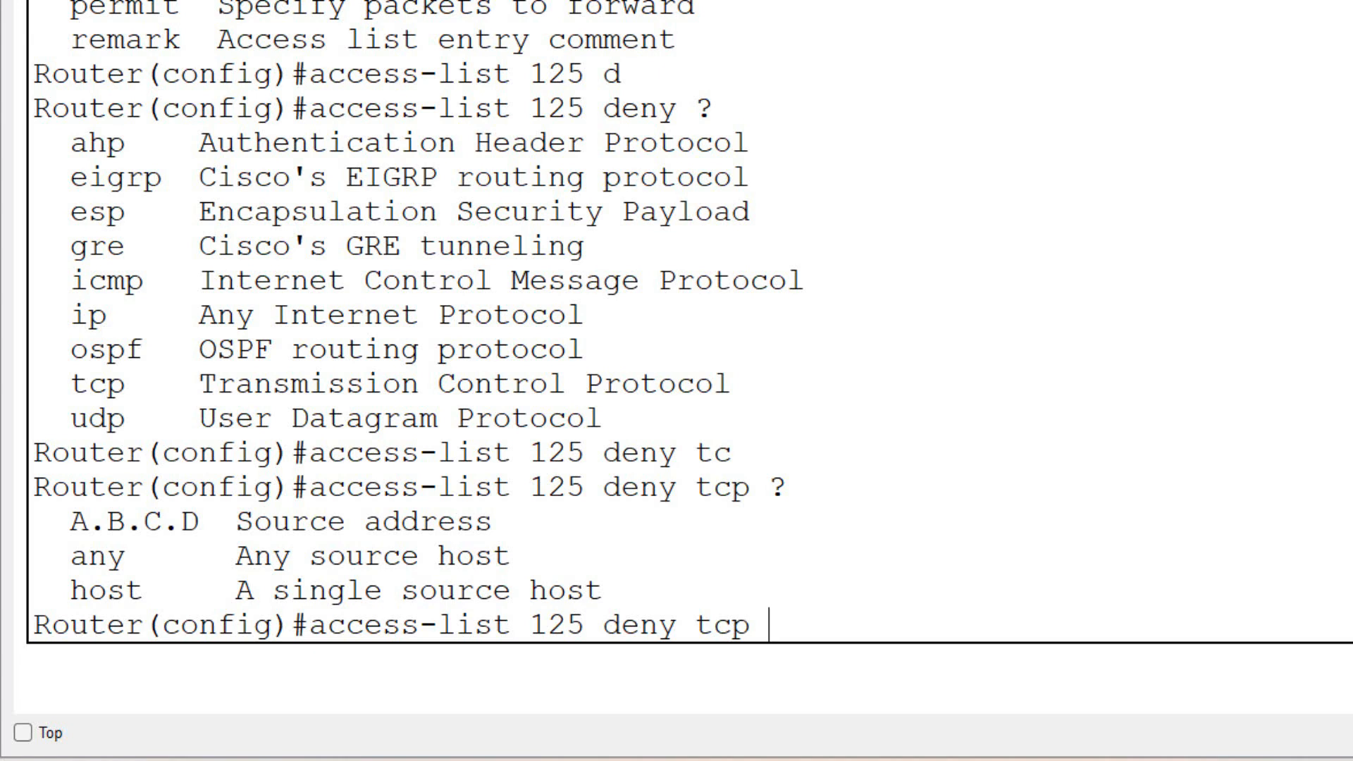
# - Set the rule's source to network 192.168.2.0 with wildcard mask 0.0.0.255
pyautogui.write('192.168.2.0 0.0.0')
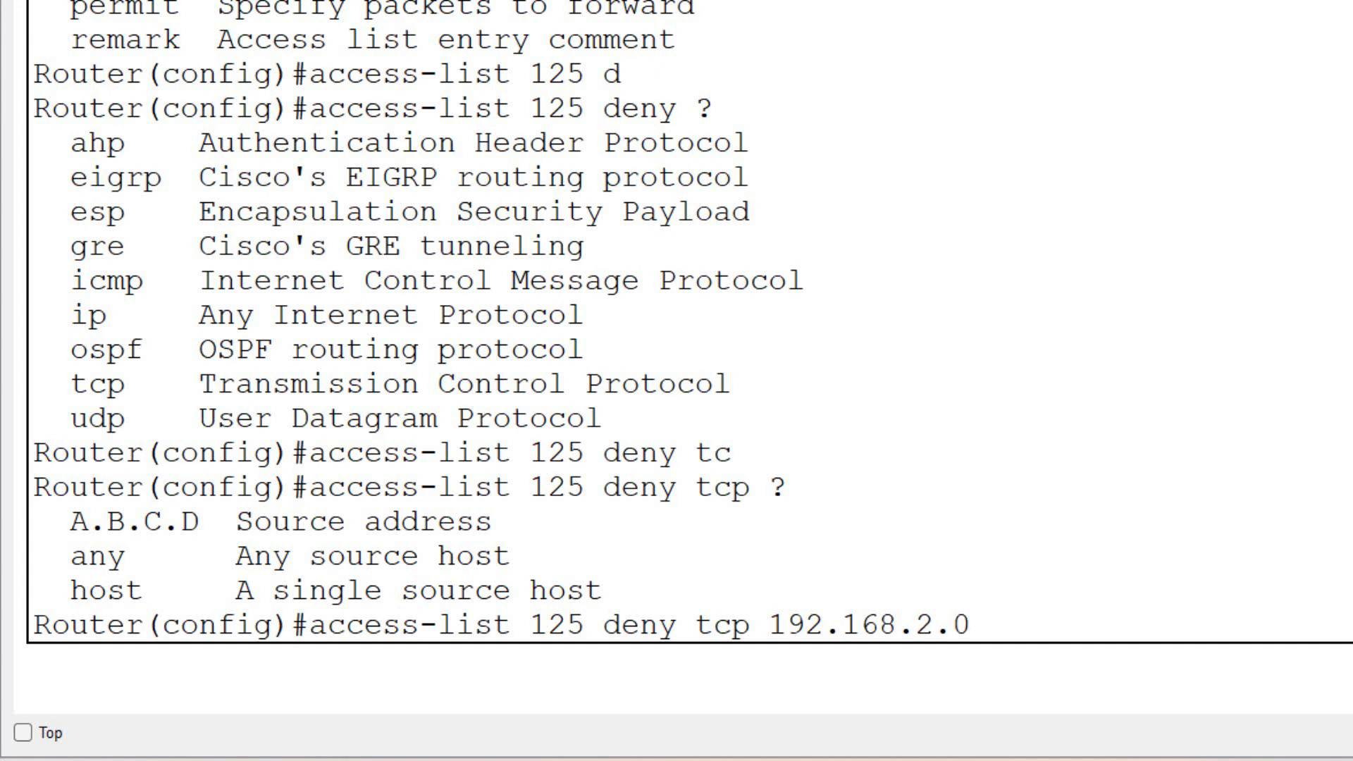
pyautogui.write('.255')
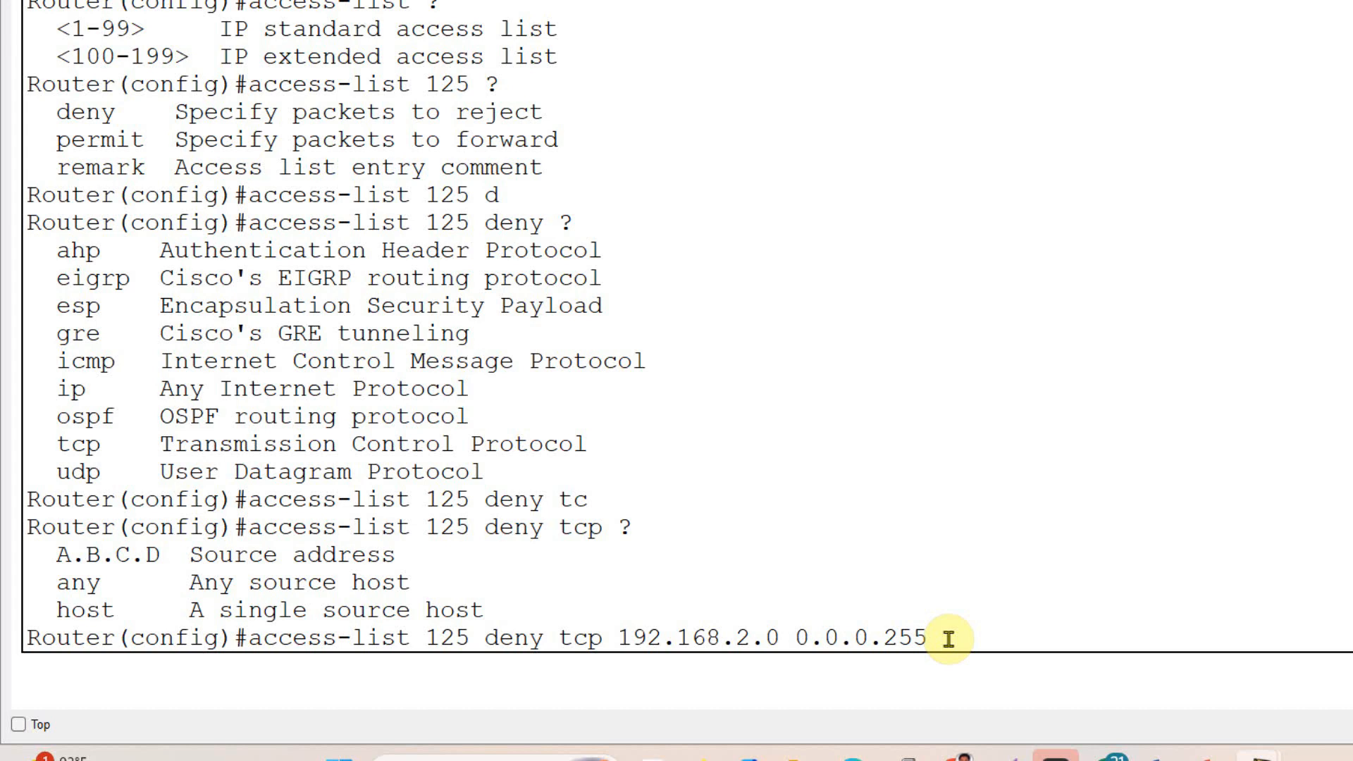
# - Set the rule's destination to the single host 192.168.1.3
pyautogui.write('ho')
pyautogui.press('Tab')
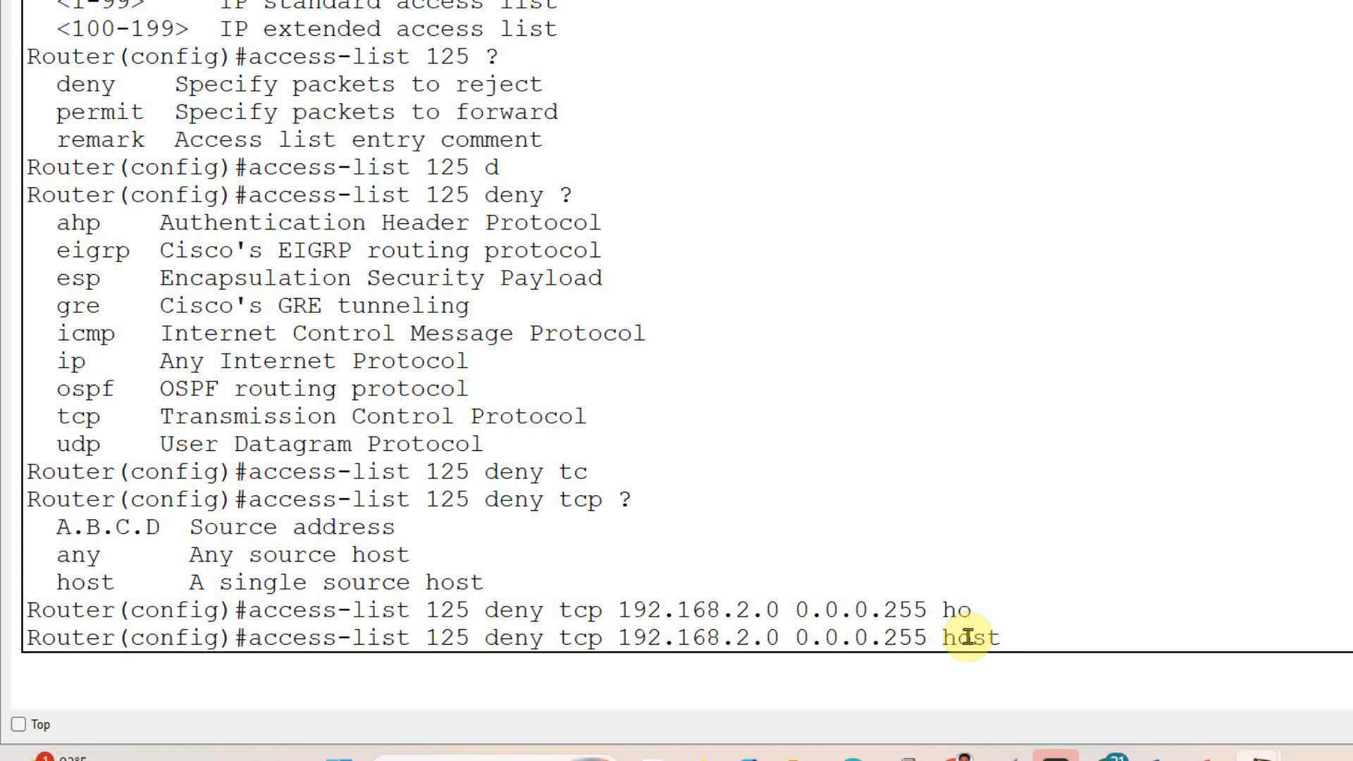
pyautogui.write('192.168.1.3')
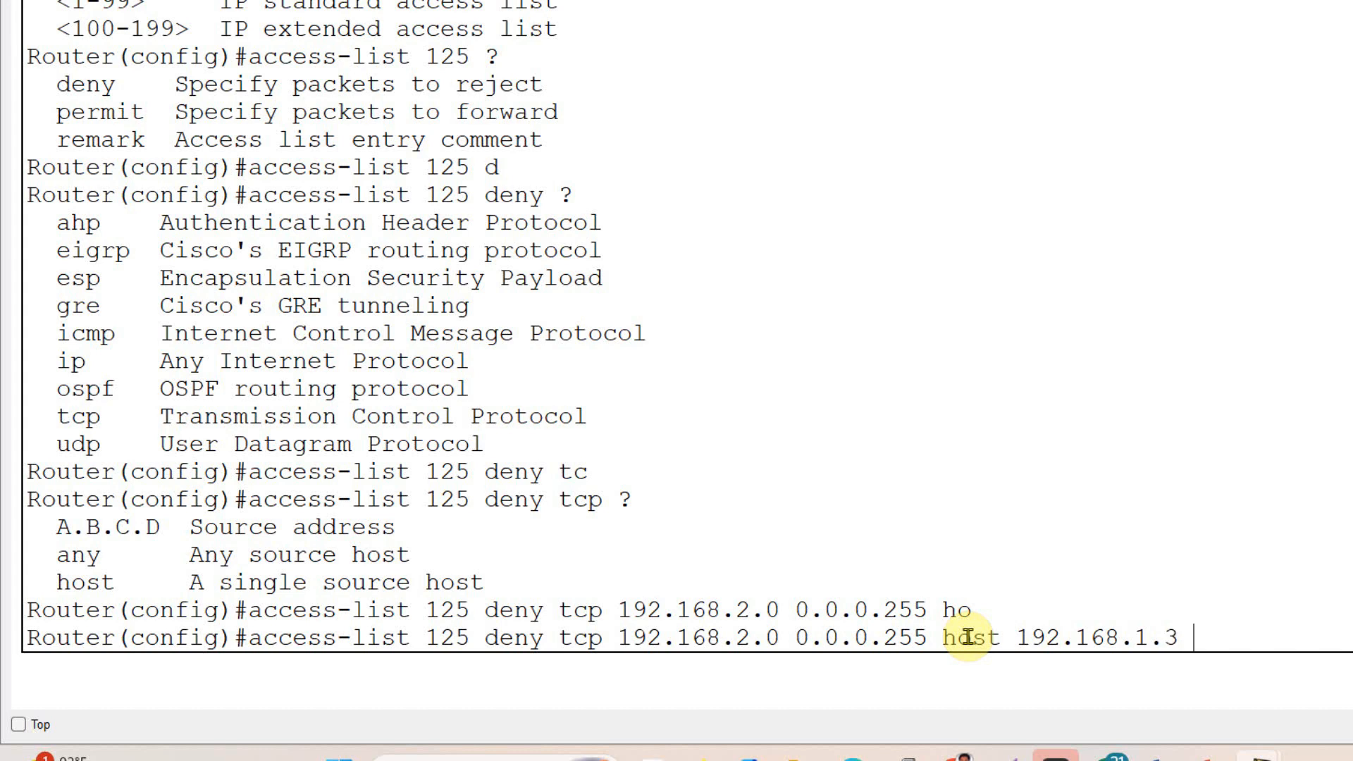
pyautogui.write(' ?')
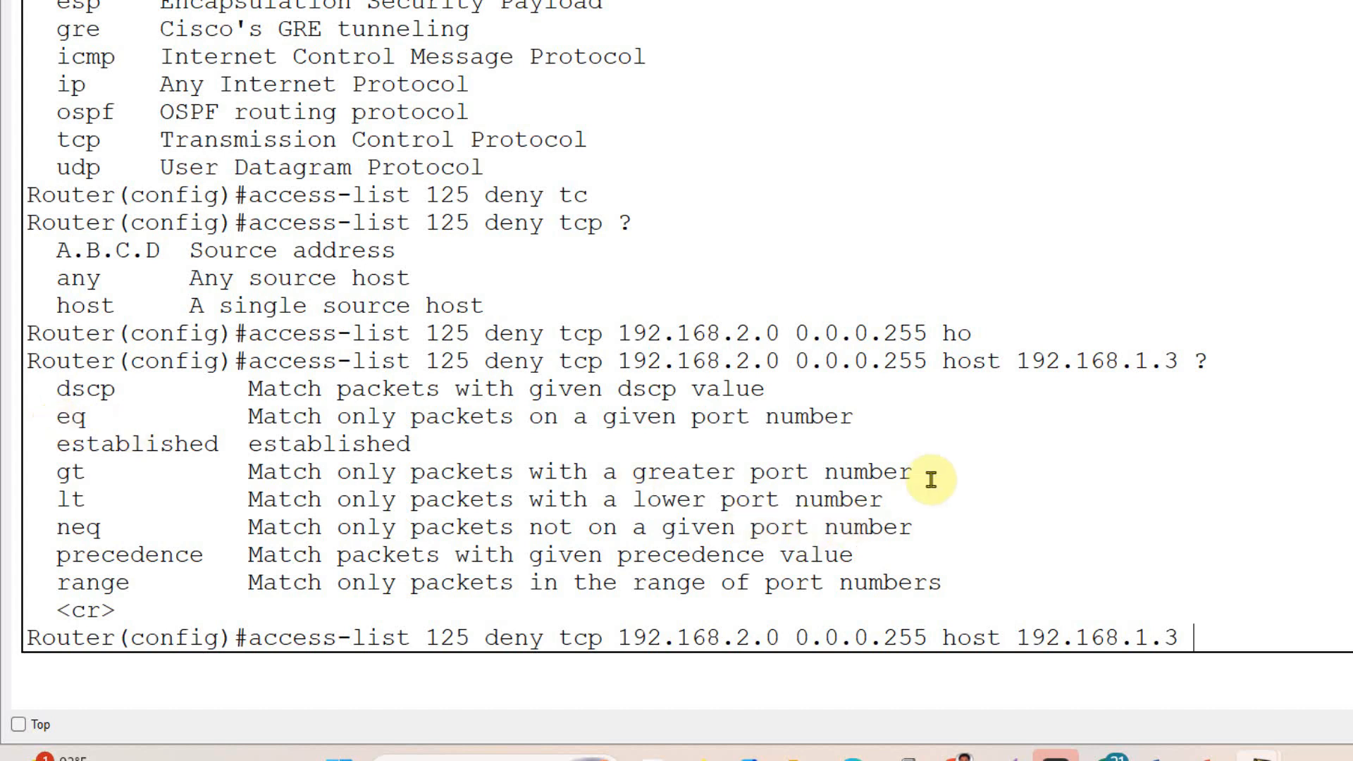
# - Review the packet-matching options for the deny rule, add the eq operator and list the available port values
pyautogui.moveTo(914, 470); pyautogui.dragTo(54, 476)
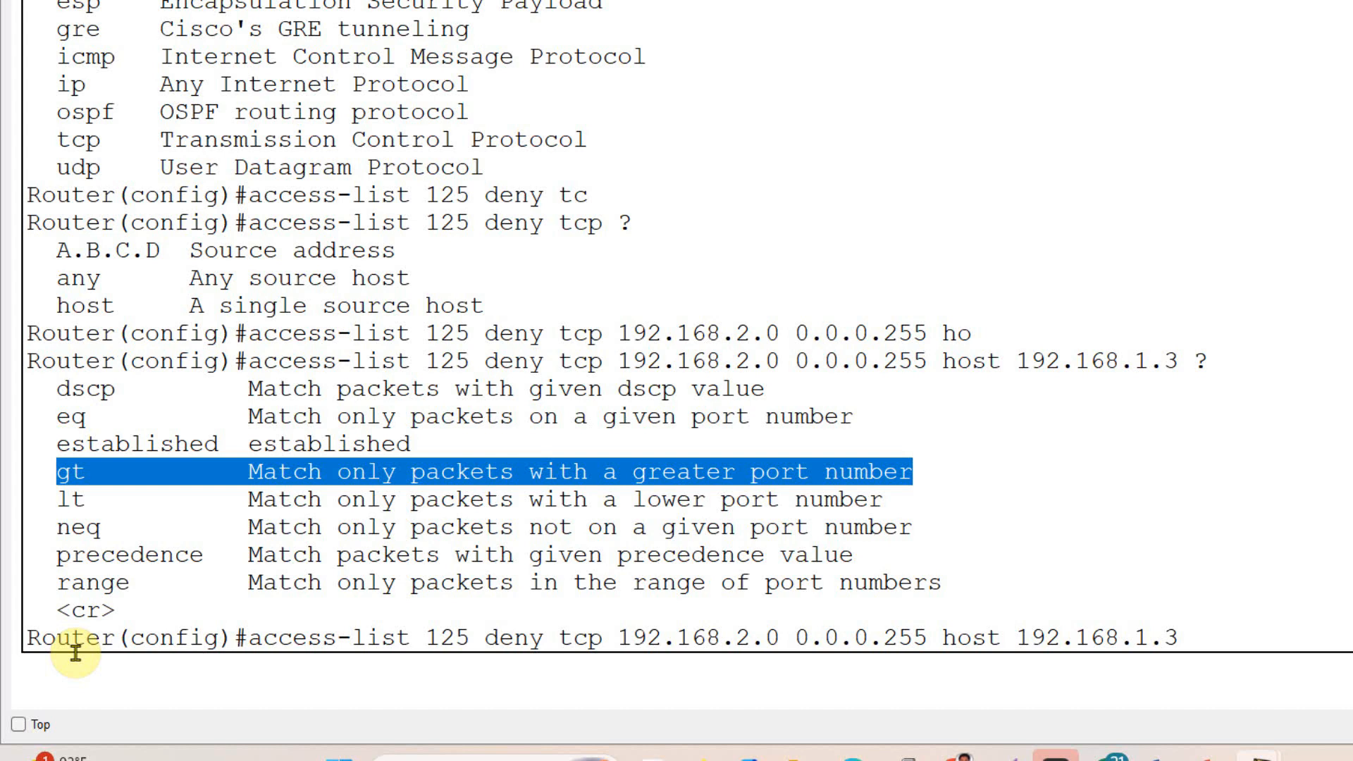
pyautogui.click(67, 562)
pyautogui.moveTo(57, 416); pyautogui.dragTo(854, 419)
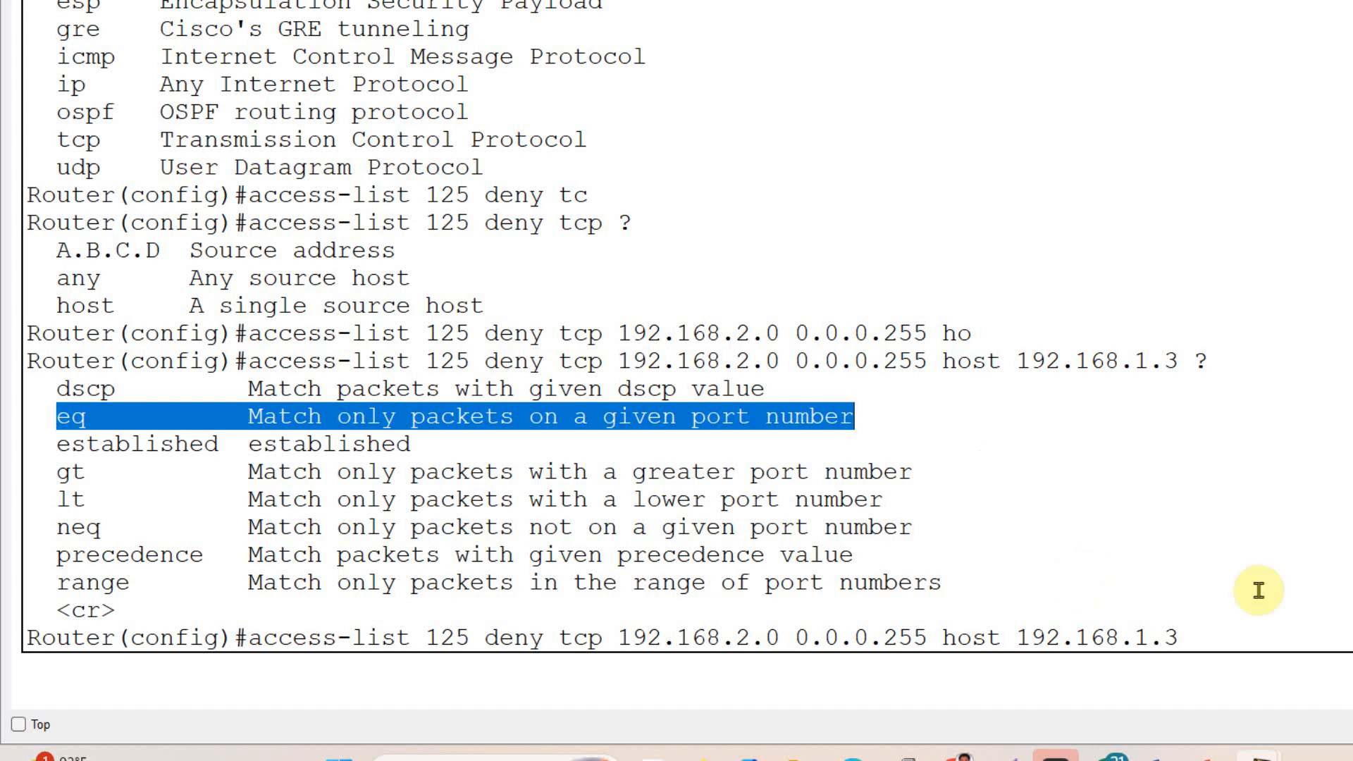
pyautogui.click(1210, 627)
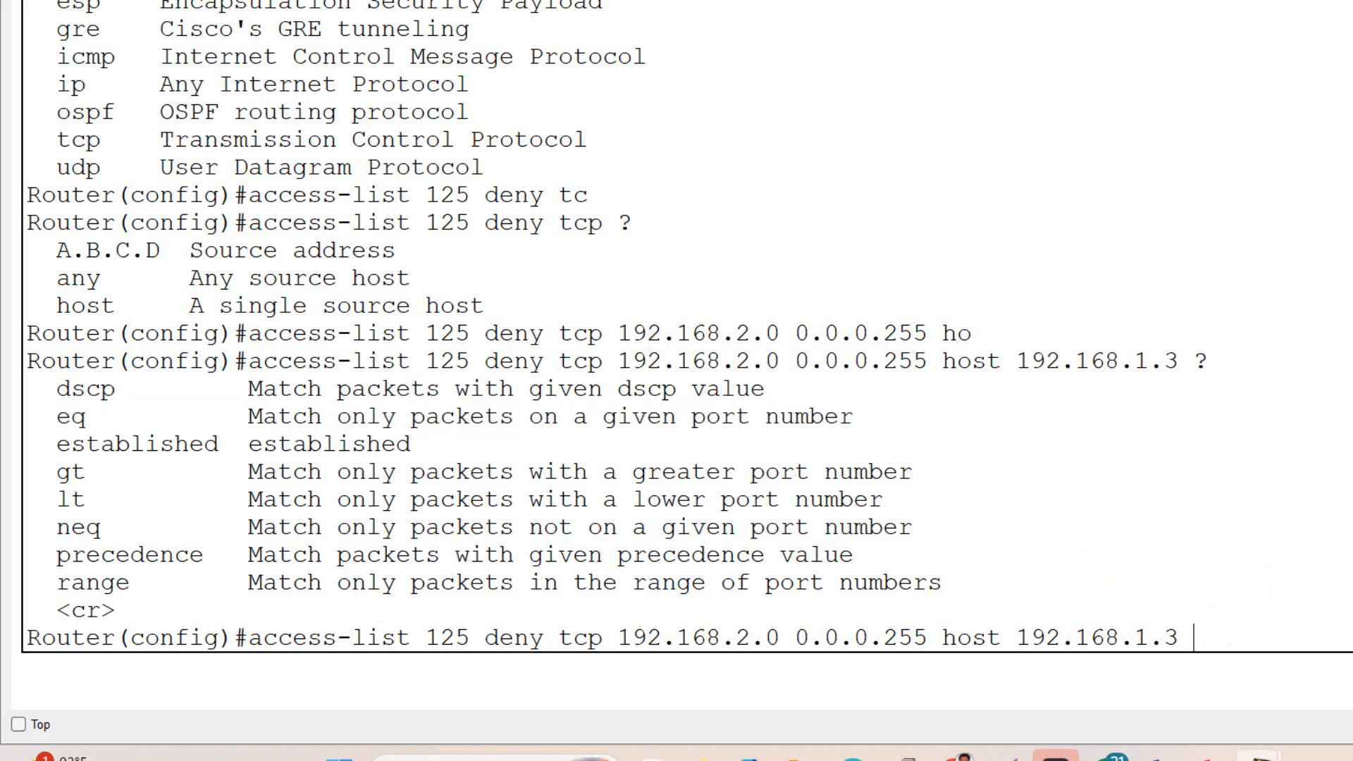
pyautogui.write('e')
pyautogui.press('Tab')
pyautogui.write('q ?')
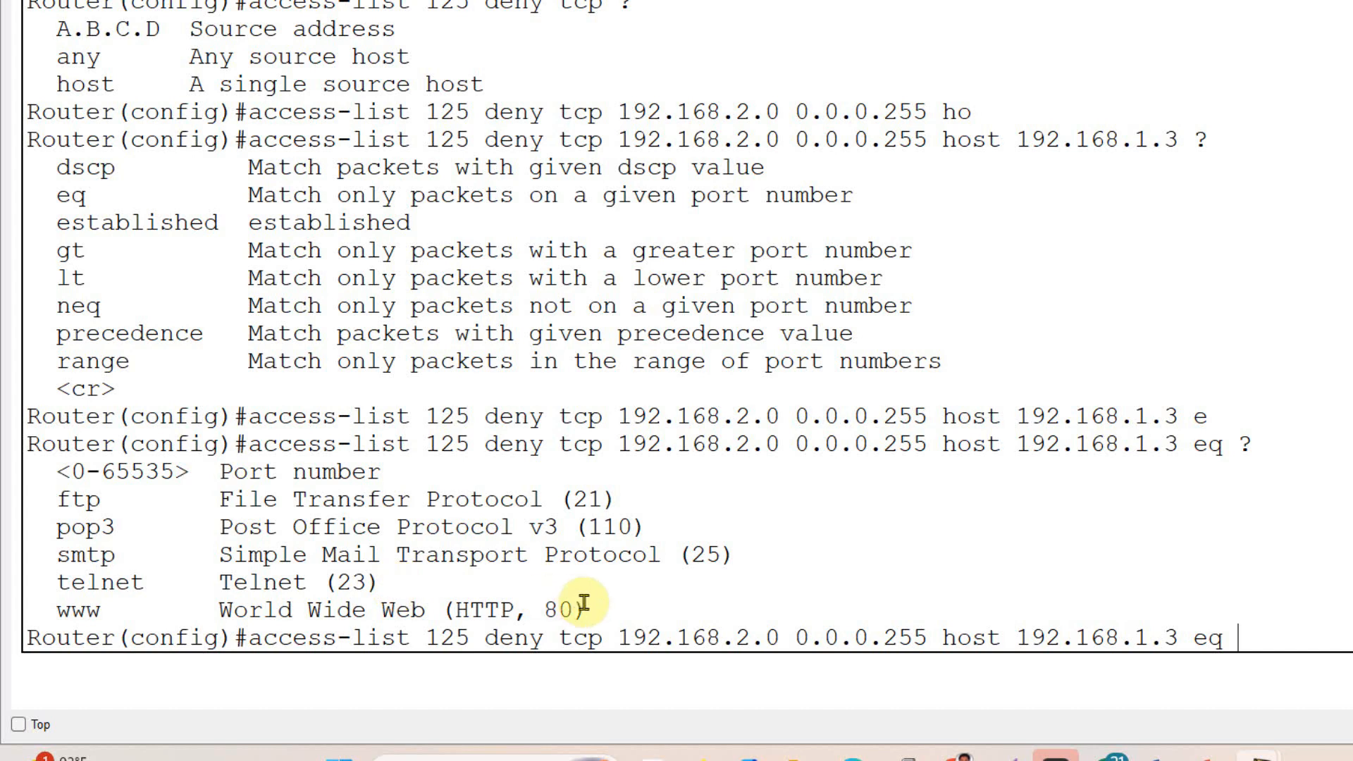
pyautogui.moveTo(588, 610); pyautogui.dragTo(57, 604)
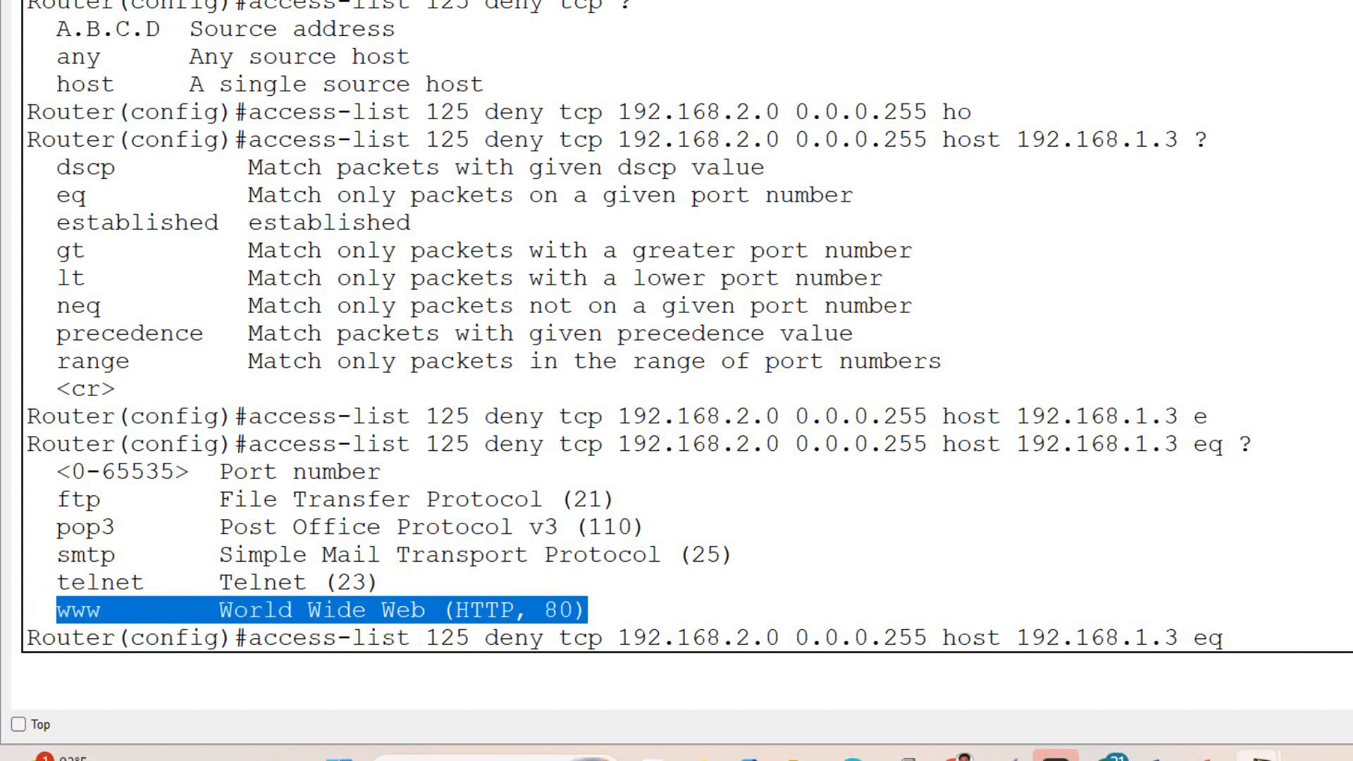
pyautogui.click(580, 611)
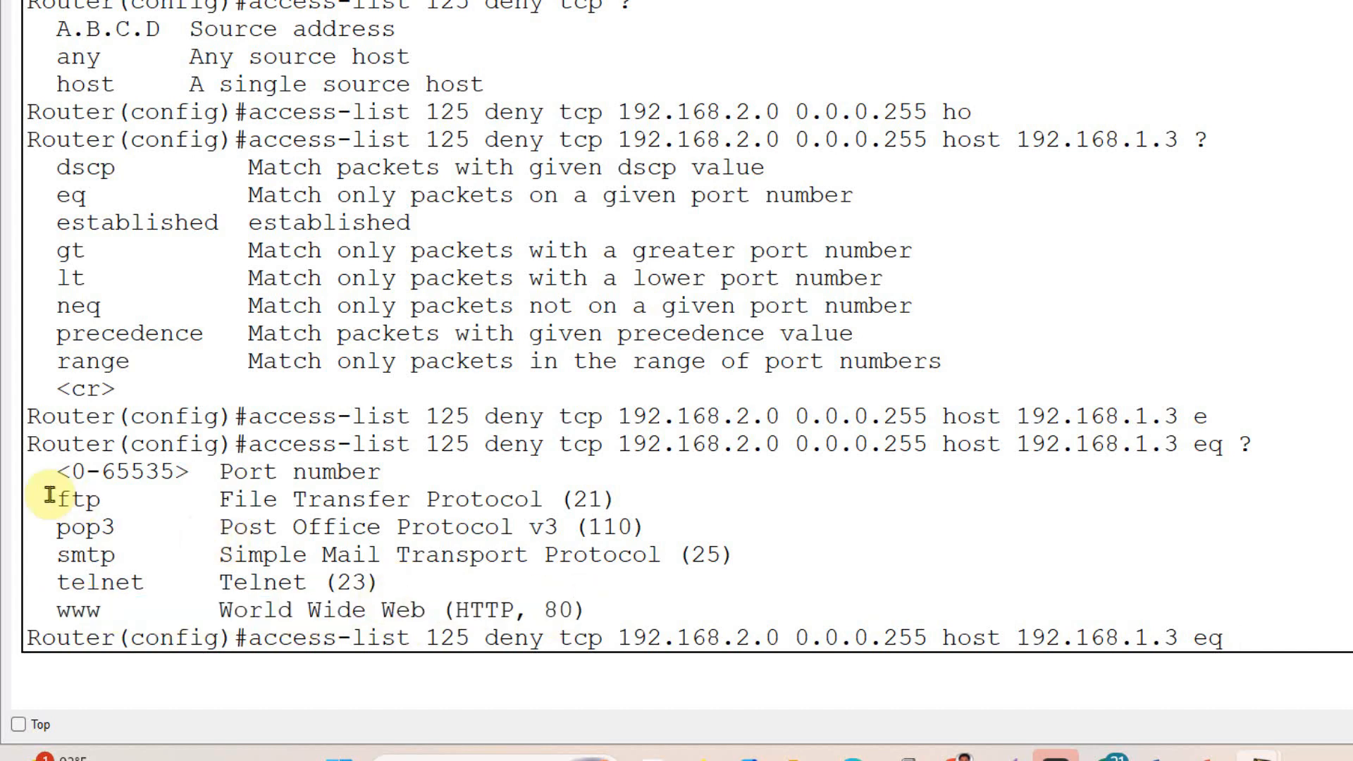
pyautogui.moveTo(58, 499); pyautogui.dragTo(654, 501)
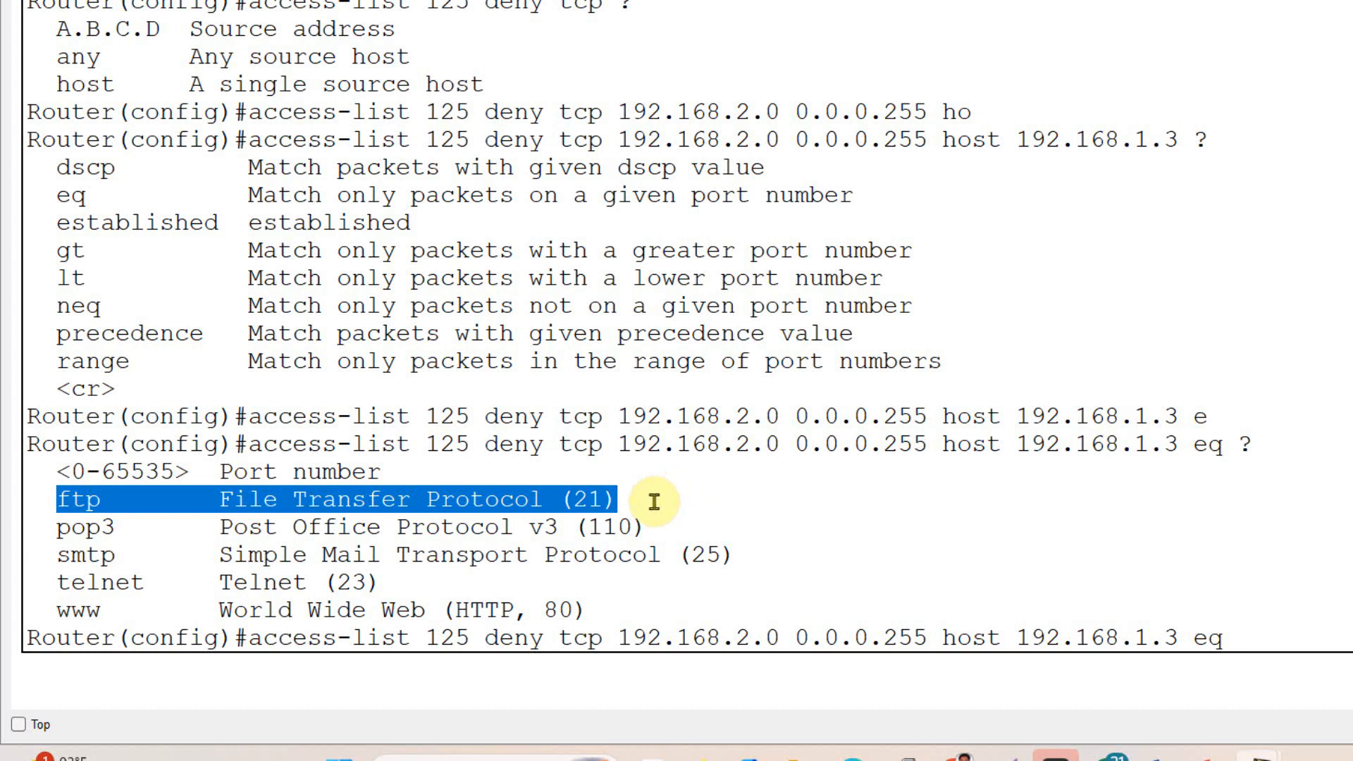
pyautogui.click(623, 501)
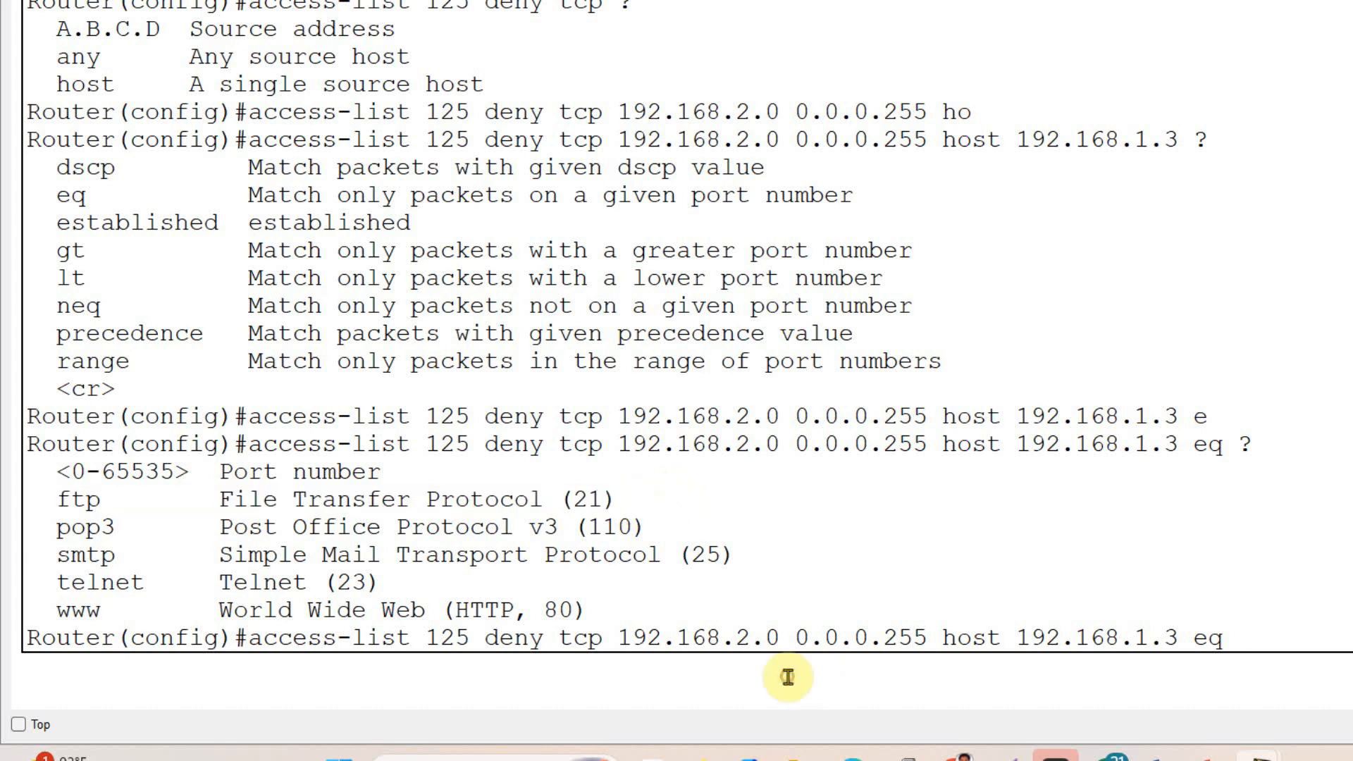
pyautogui.moveTo(618, 499); pyautogui.dragTo(589, 610)
pyautogui.click(374, 570)
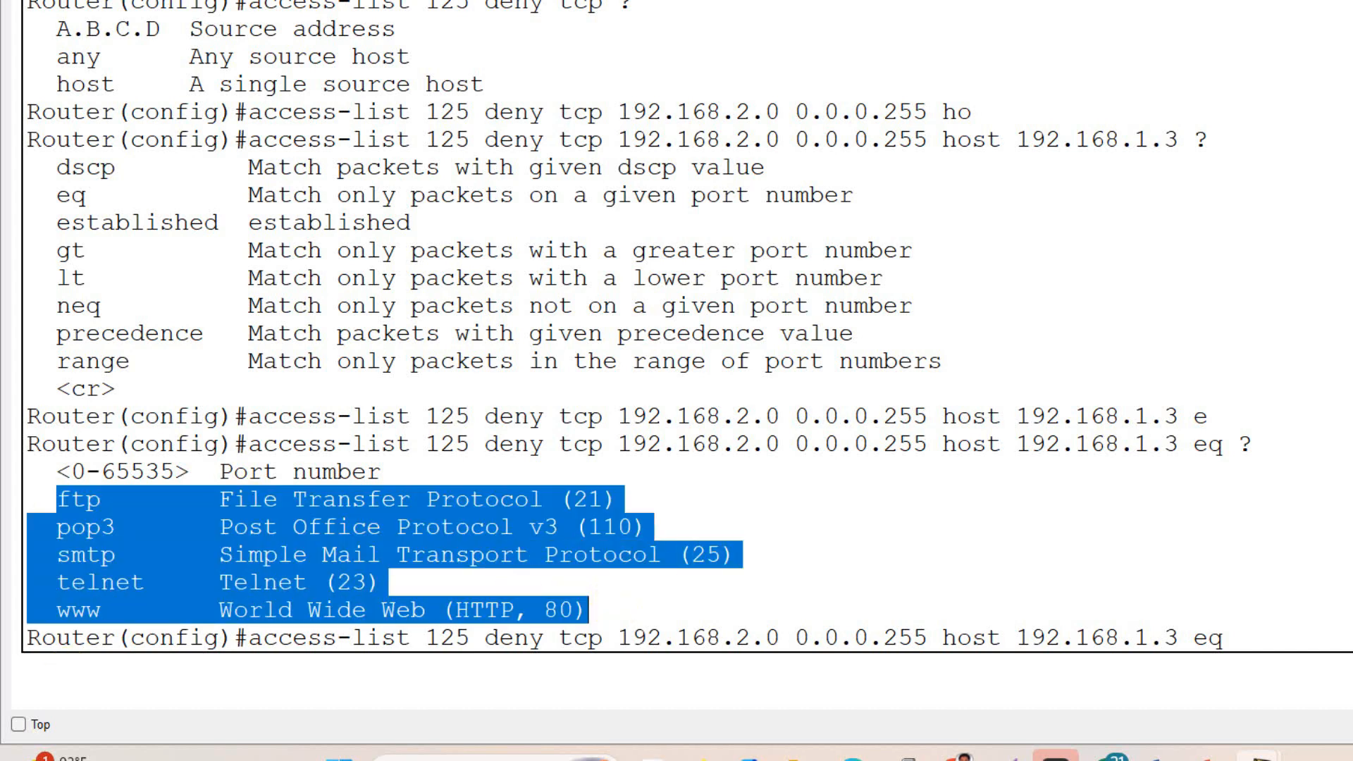
pyautogui.click(1283, 638)
pyautogui.write('w')
pyautogui.press('Tab')
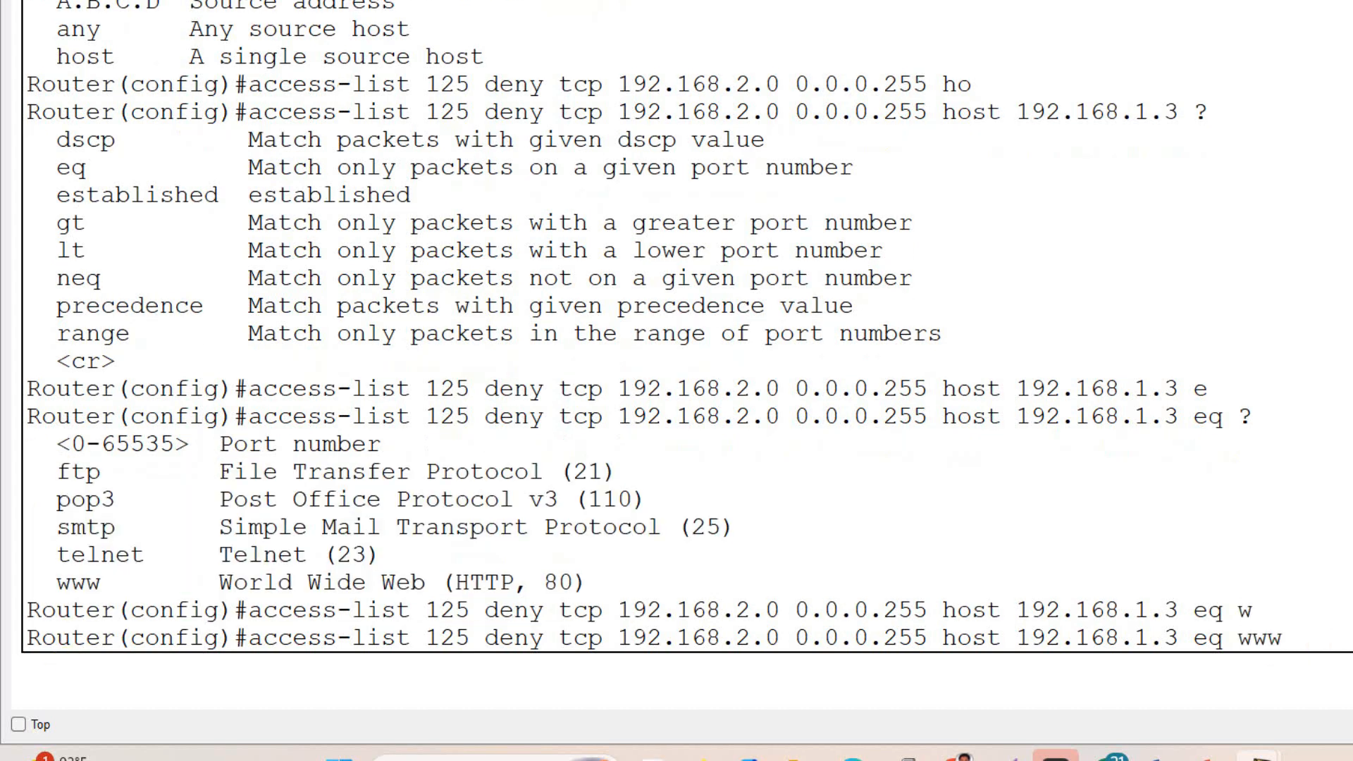
# - Check the completed deny command for network 192.168.2.0 and submit it to the router
pyautogui.moveTo(1311, 640); pyautogui.dragTo(816, 621)
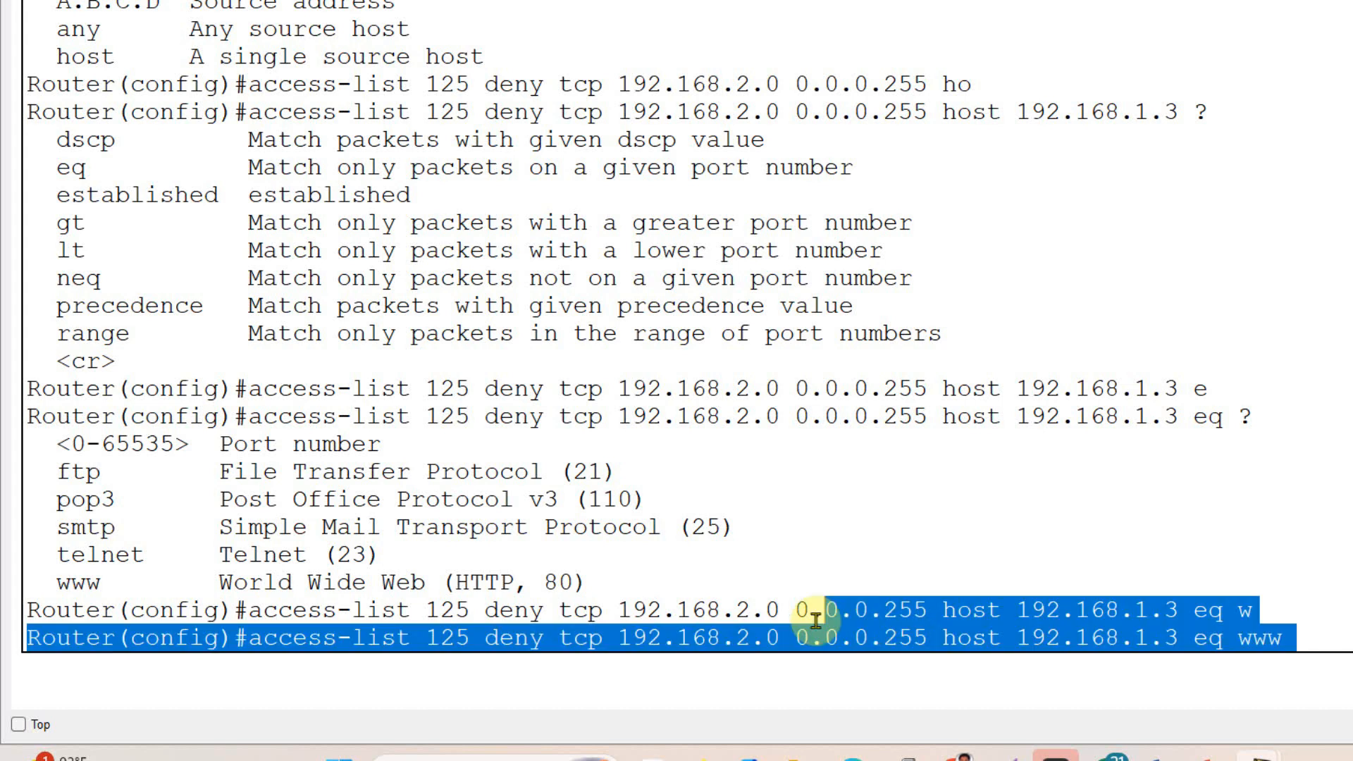
pyautogui.click(419, 658)
pyautogui.moveTo(419, 658); pyautogui.dragTo(246, 633)
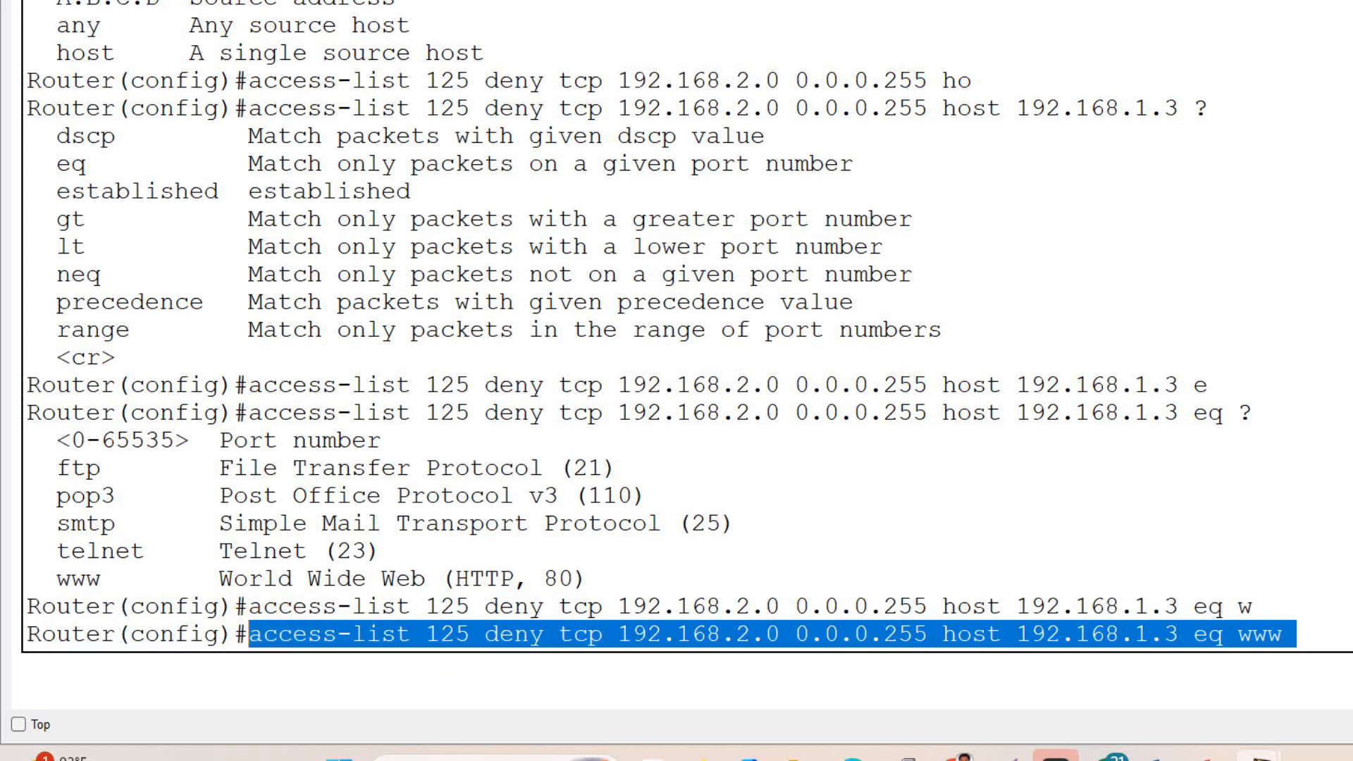
pyautogui.click(1333, 637)
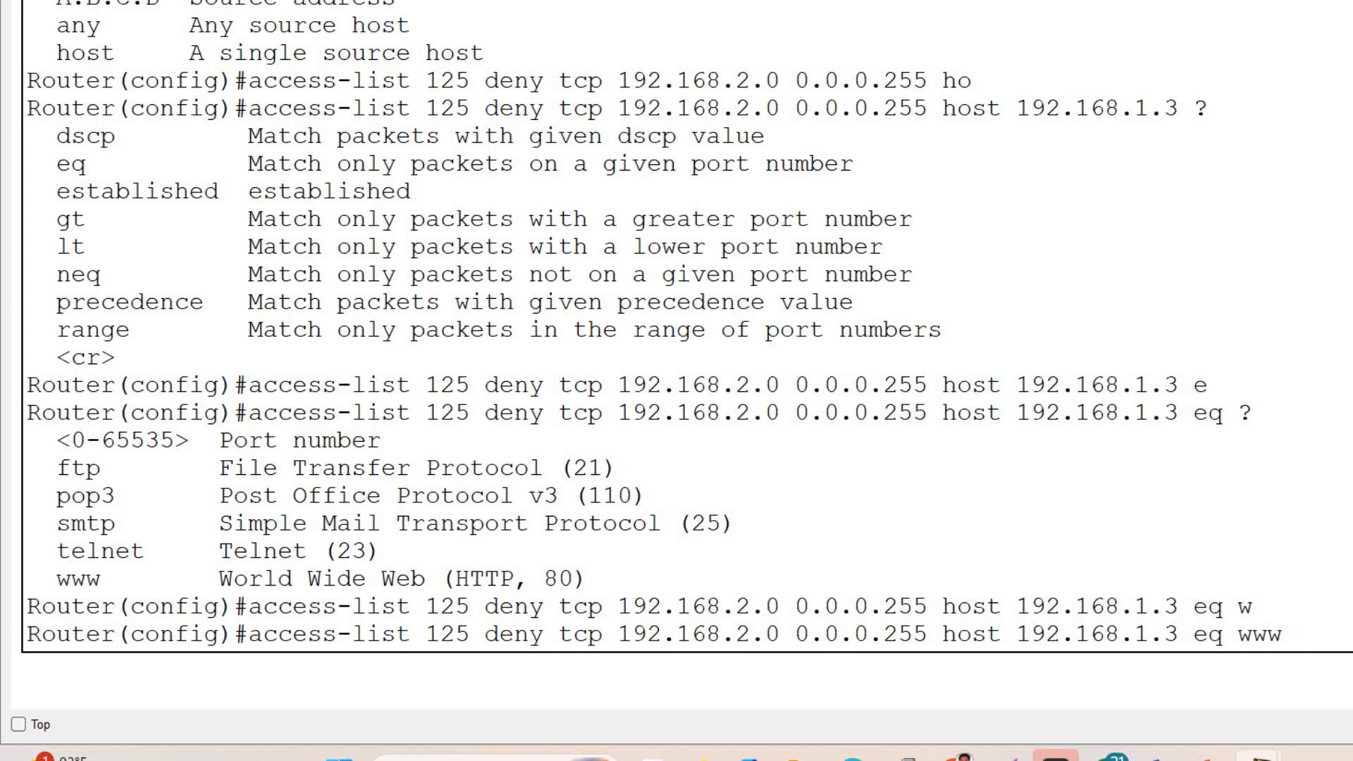
pyautogui.press('Return')
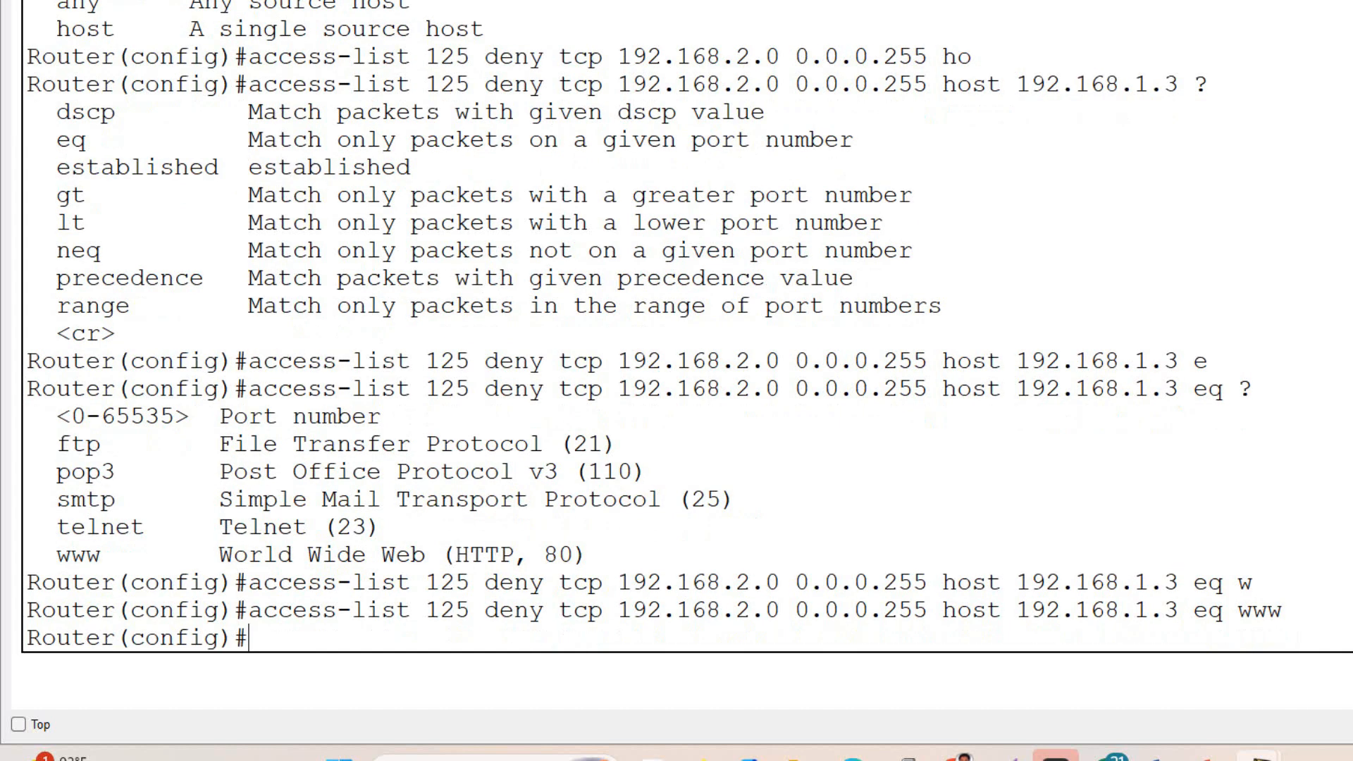
# - Begin a second deny rule in access list 125 with tcp as its protocol
pyautogui.write('ac')
pyautogui.press('Tab')
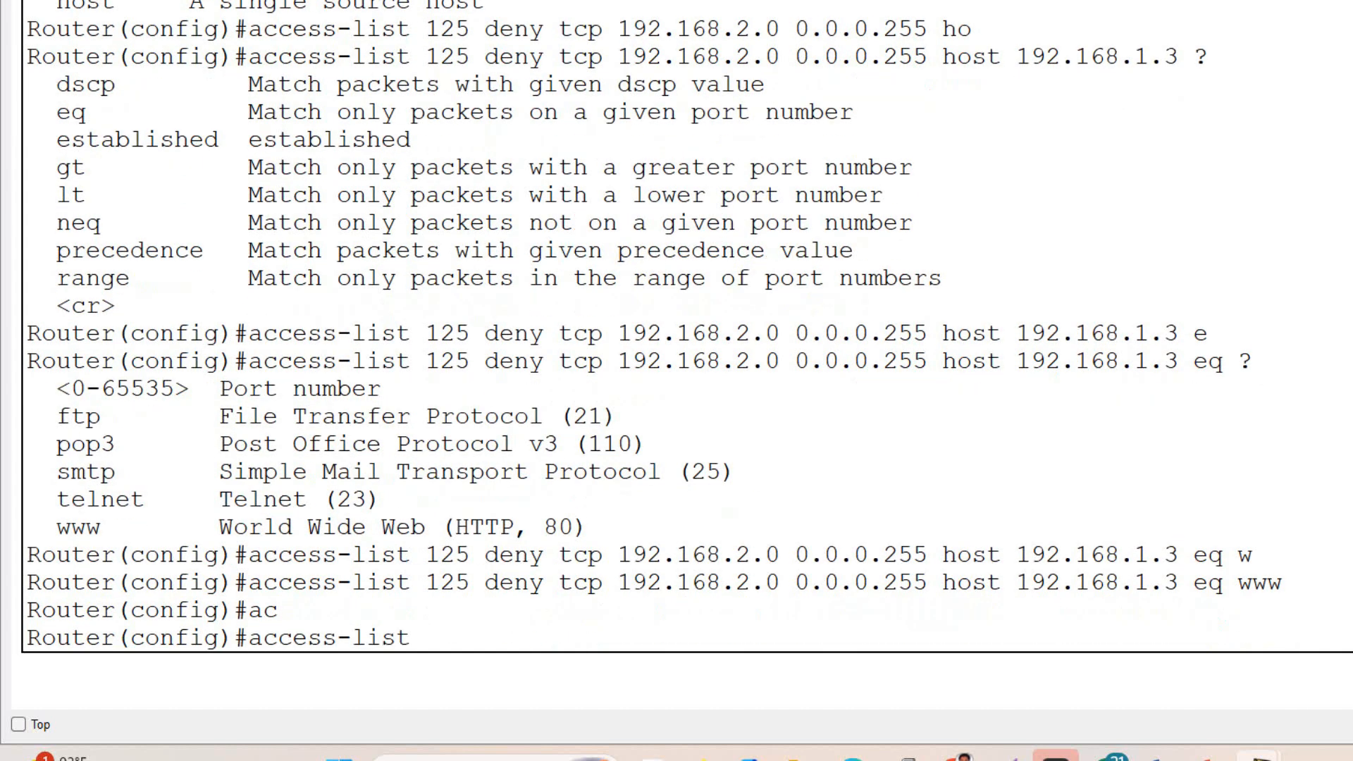
pyautogui.write('125 d')
pyautogui.press('Tab')
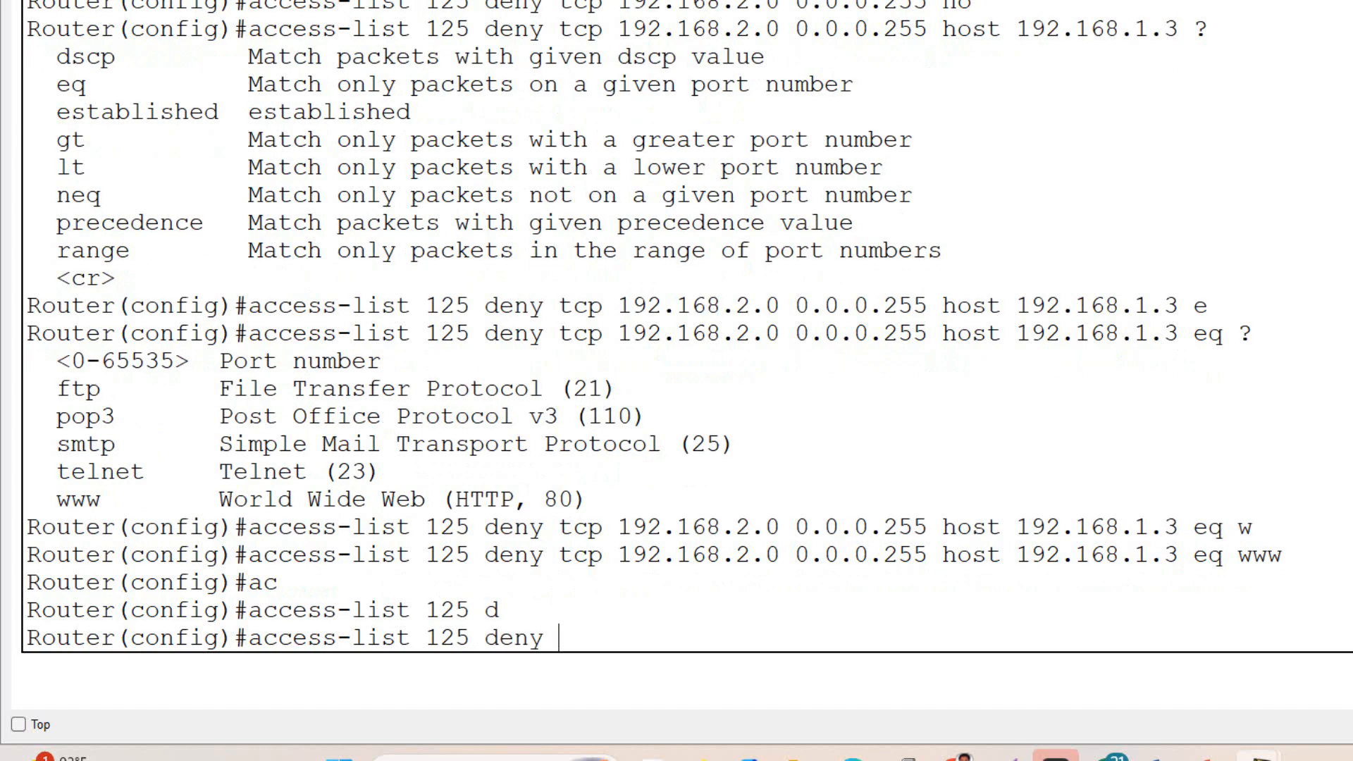
pyautogui.write('tc')
pyautogui.press('Tab')
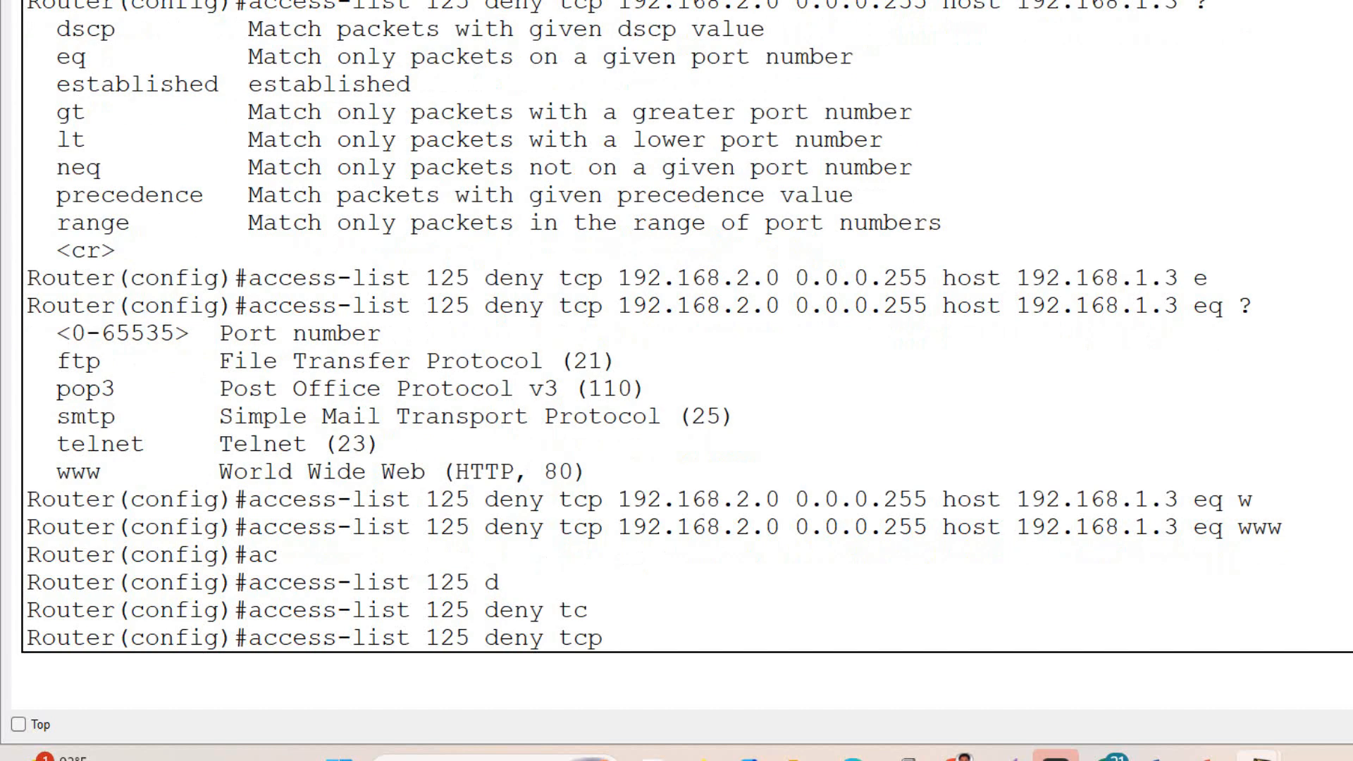
# - Set the second rule's source to 192.168.3.0 with wildcard 0.0.0.255 and its destination to host 192.168.1.4
pyautogui.write('192.168.3.0 0.0.0.255')
pyautogui.write('os')
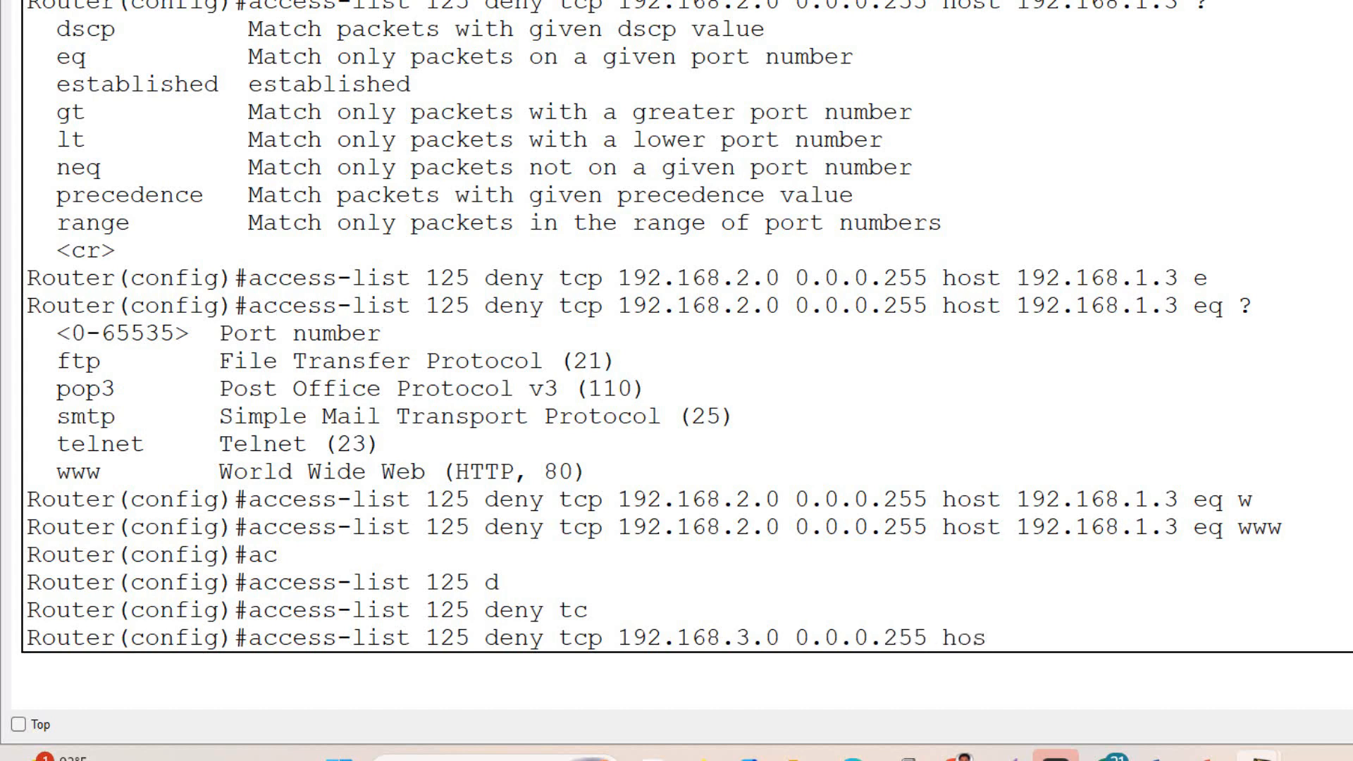
pyautogui.press('Tab')
pyautogui.write('192.1')
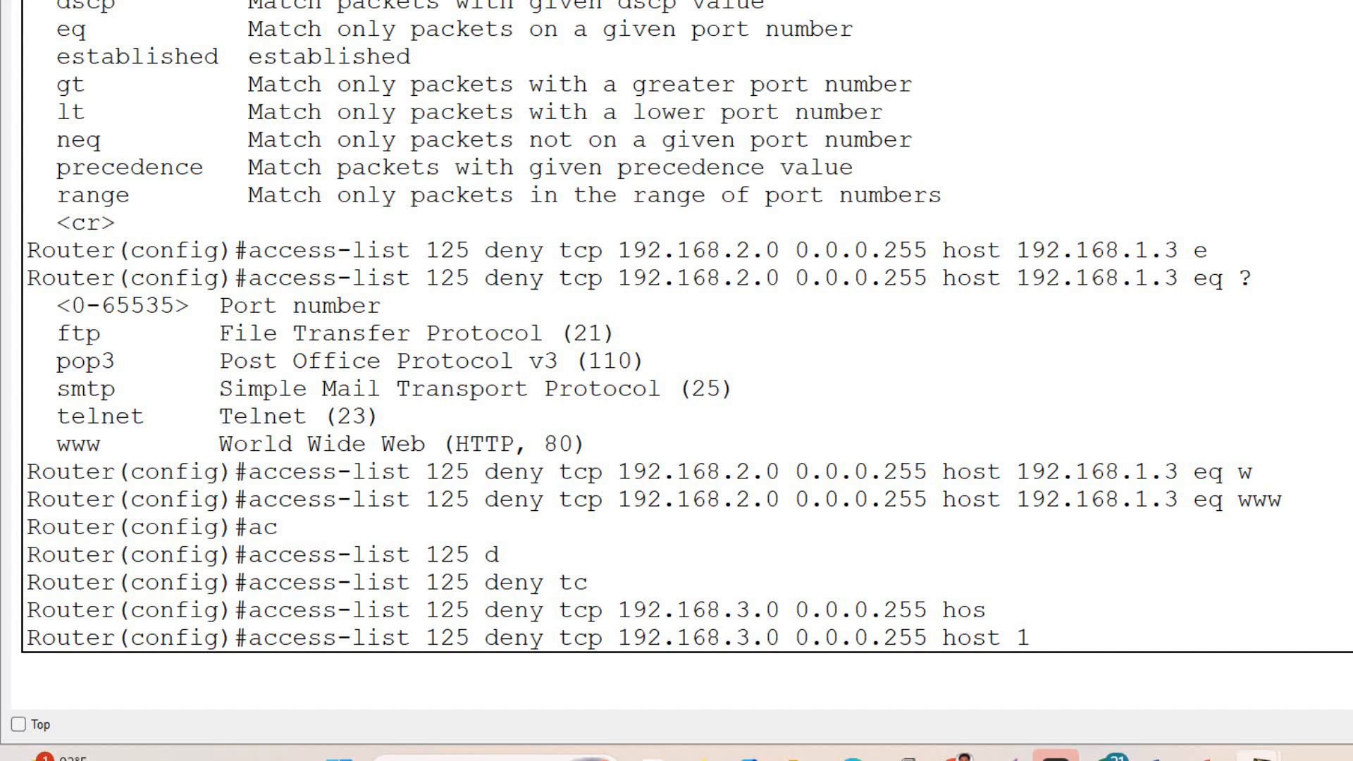
pyautogui.write('68.1.4 e')
# - Match the second rule on port eq ftp, check the full command and submit it
pyautogui.press('Tab')
pyautogui.write('w')
pyautogui.press('BackSpace')
pyautogui.write('q f')
pyautogui.press('Tab')
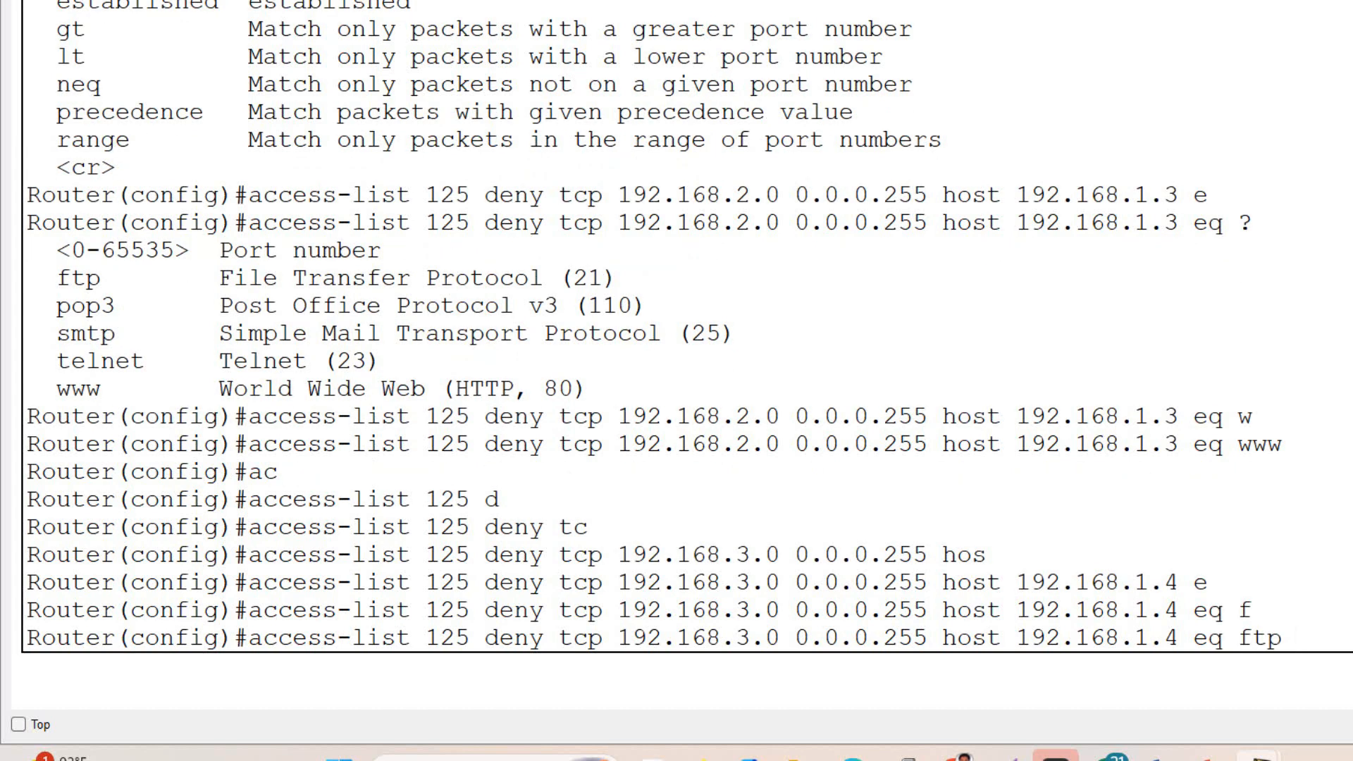
pyautogui.moveTo(1297, 638); pyautogui.dragTo(248, 638)
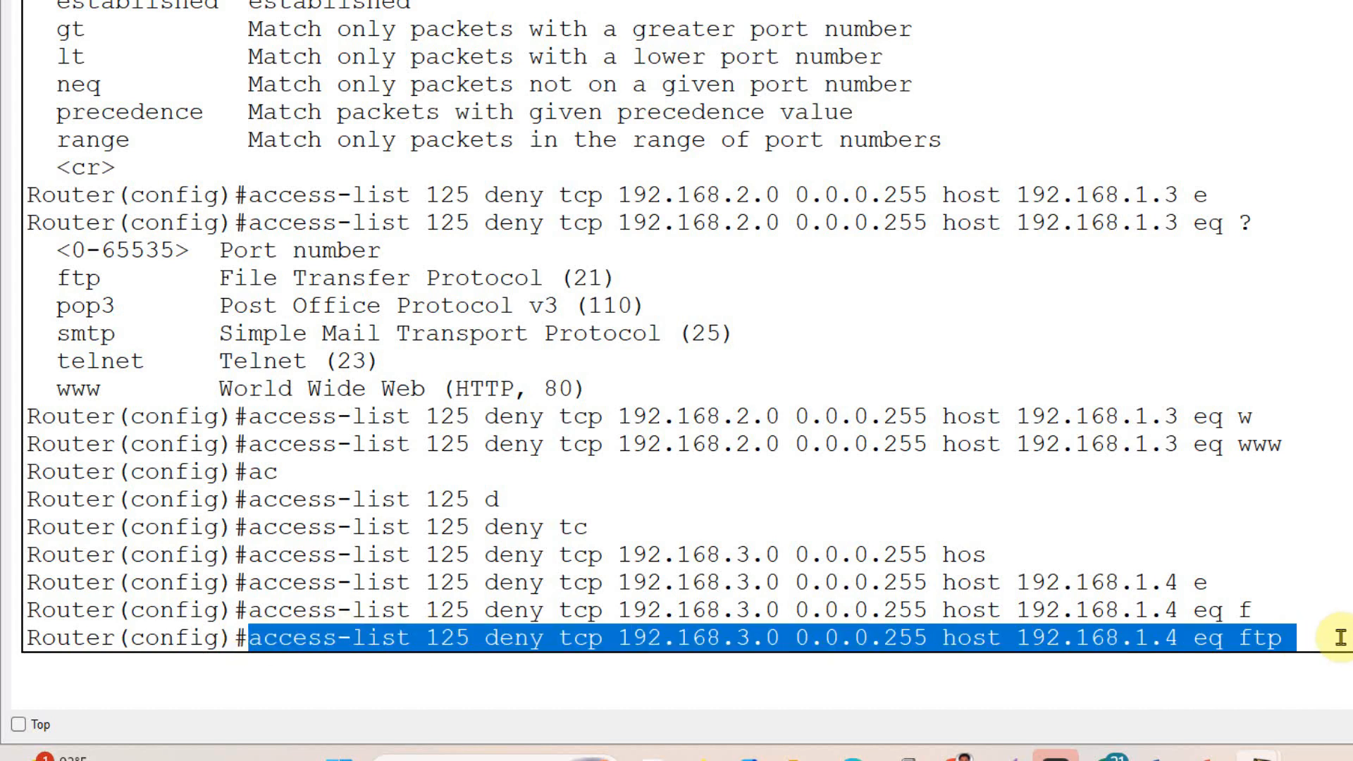
pyautogui.click(1296, 637)
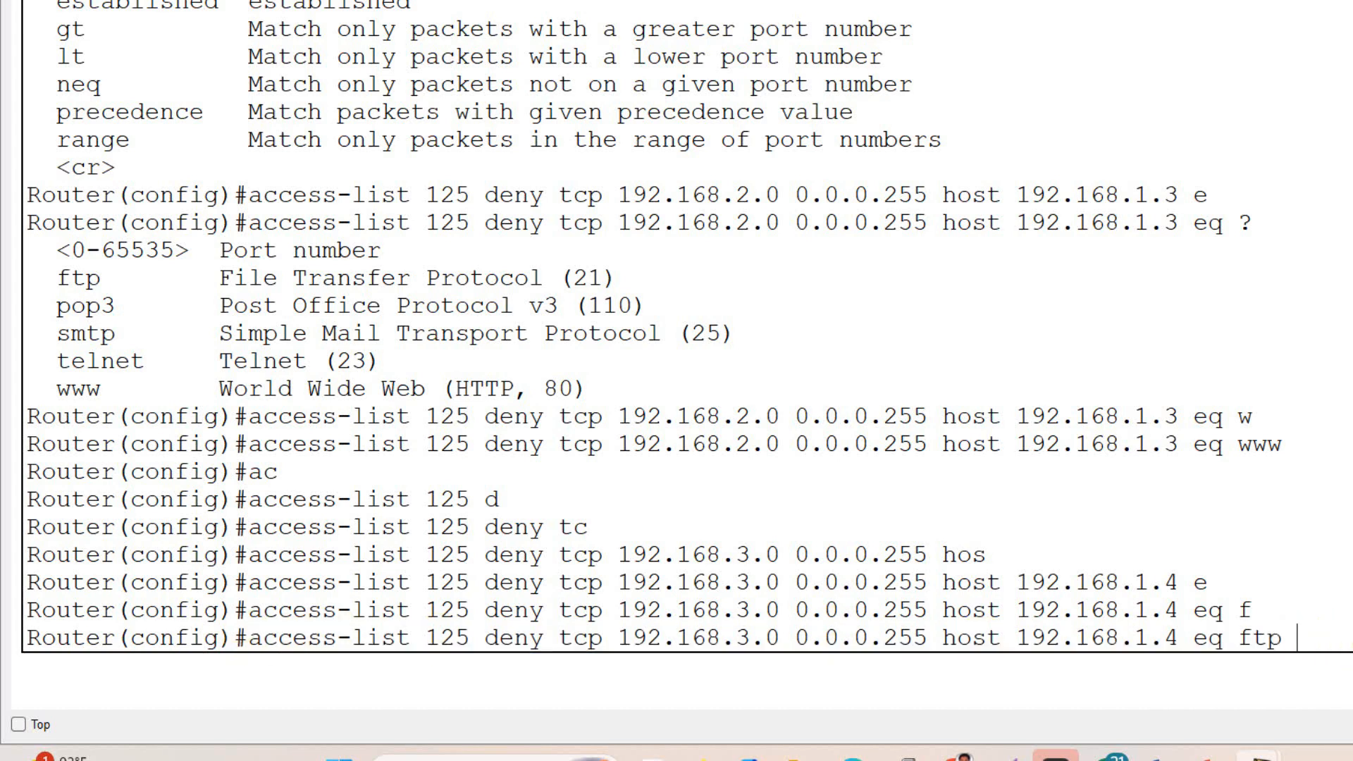
pyautogui.press('Return')
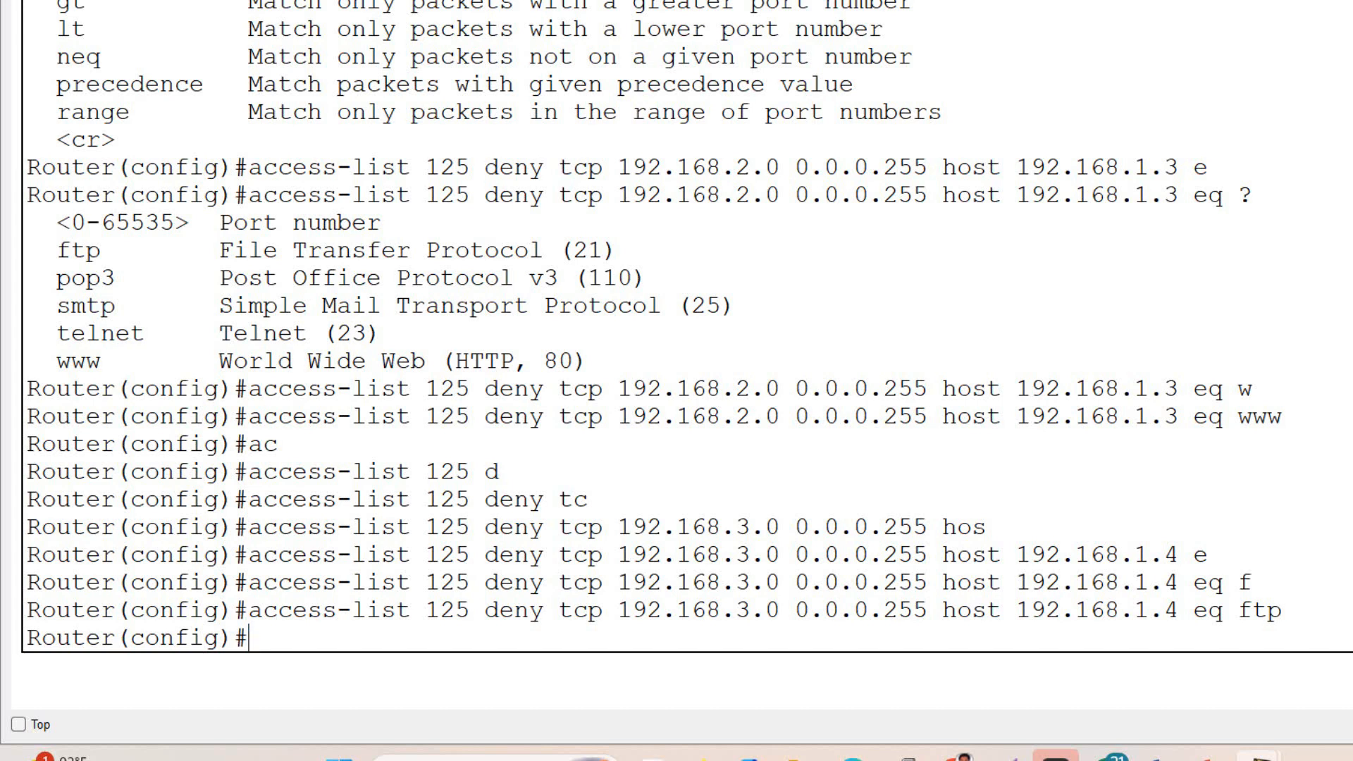
# - Begin a third deny rule in access list 125
pyautogui.write('ac')
pyautogui.press('Tab')
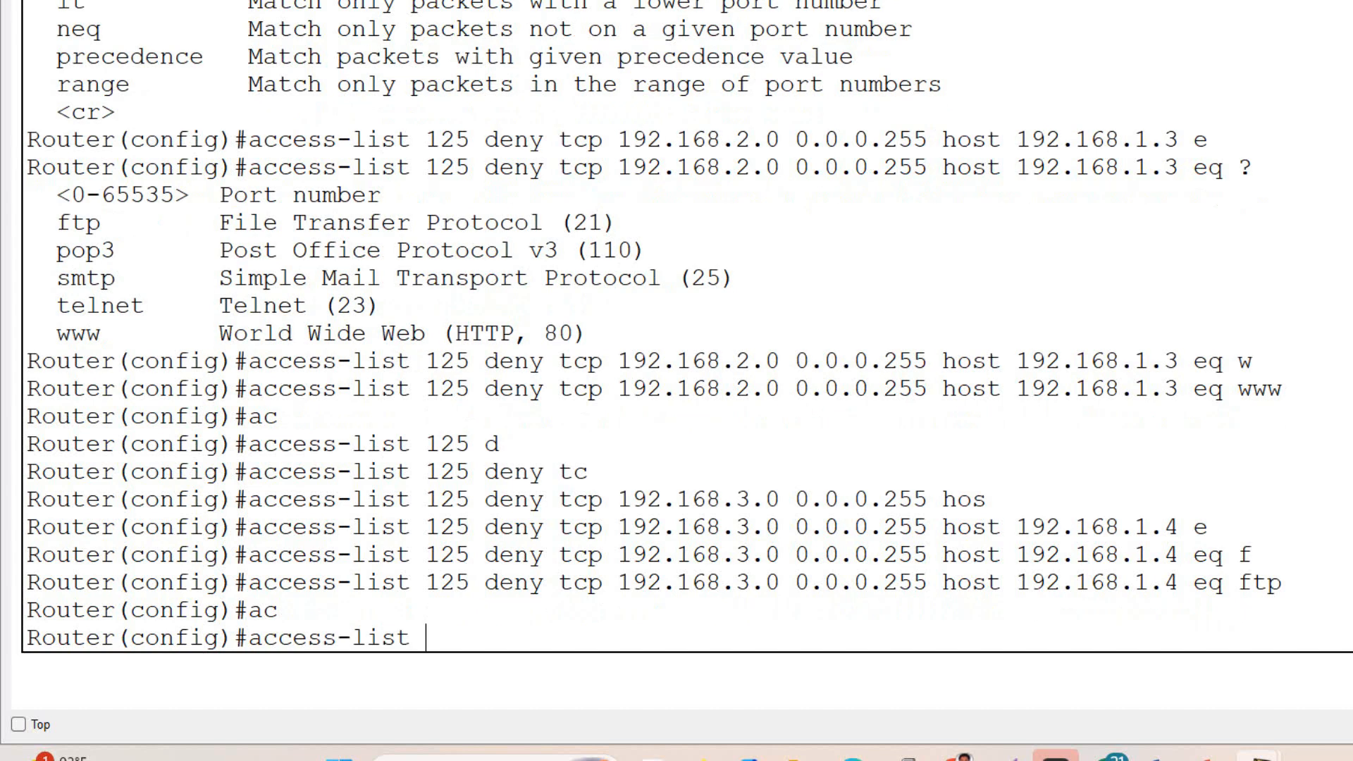
pyautogui.write('125 de')
pyautogui.press('Tab')
pyautogui.write('ho')
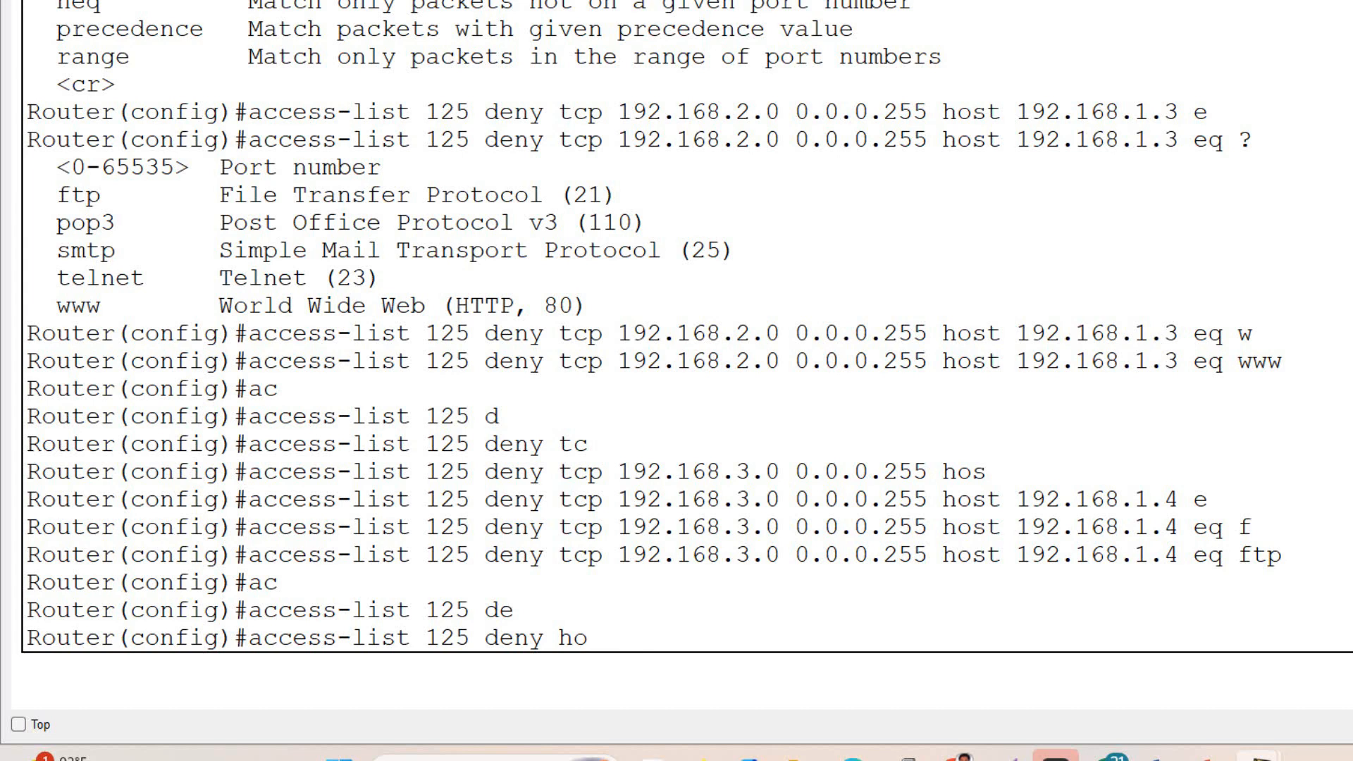
pyautogui.write('s')
pyautogui.press('Tab')
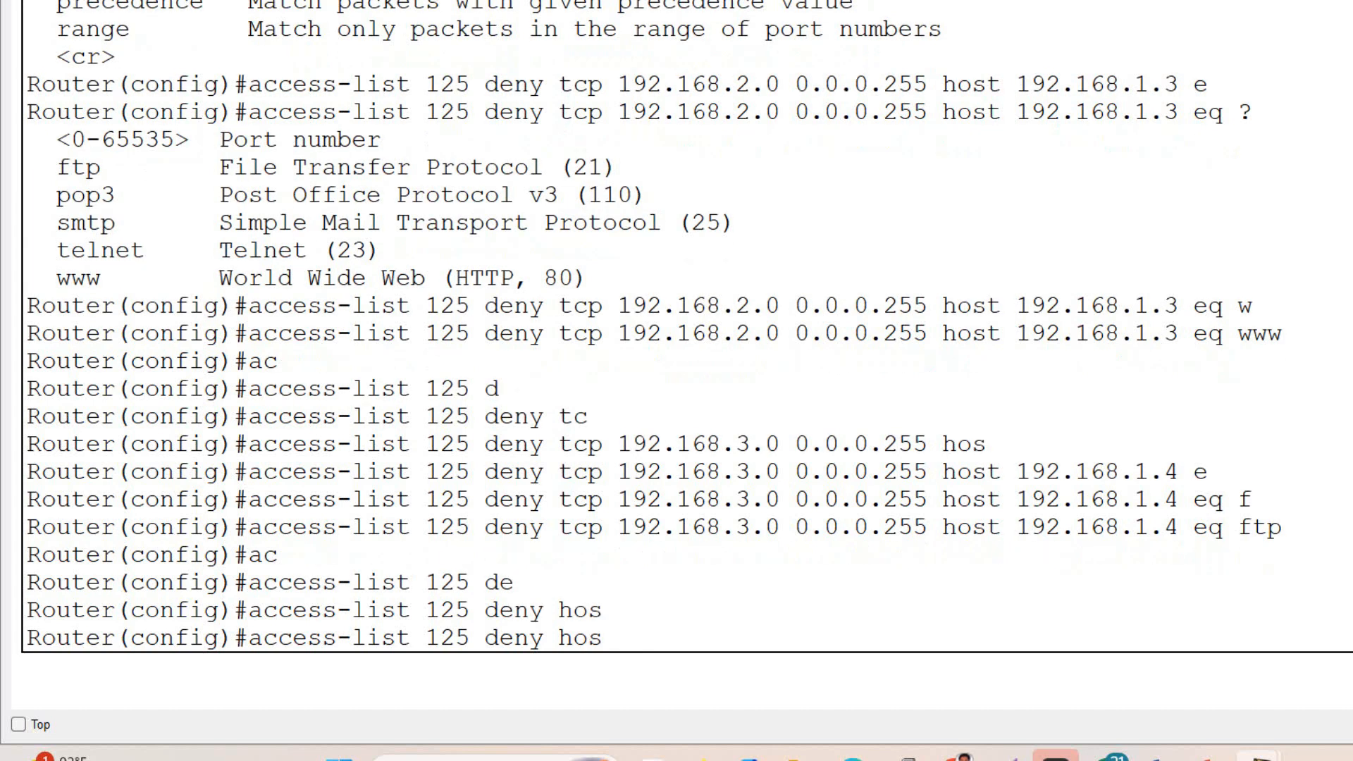
pyautogui.press('BackSpace')
pyautogui.press('BackSpace')
pyautogui.press('BackSpace')
pyautogui.press('BackSpace')
# - List the protocol options for the third rule, choose tcp and set its source to the single host 192.168.3.1
pyautogui.write('?')
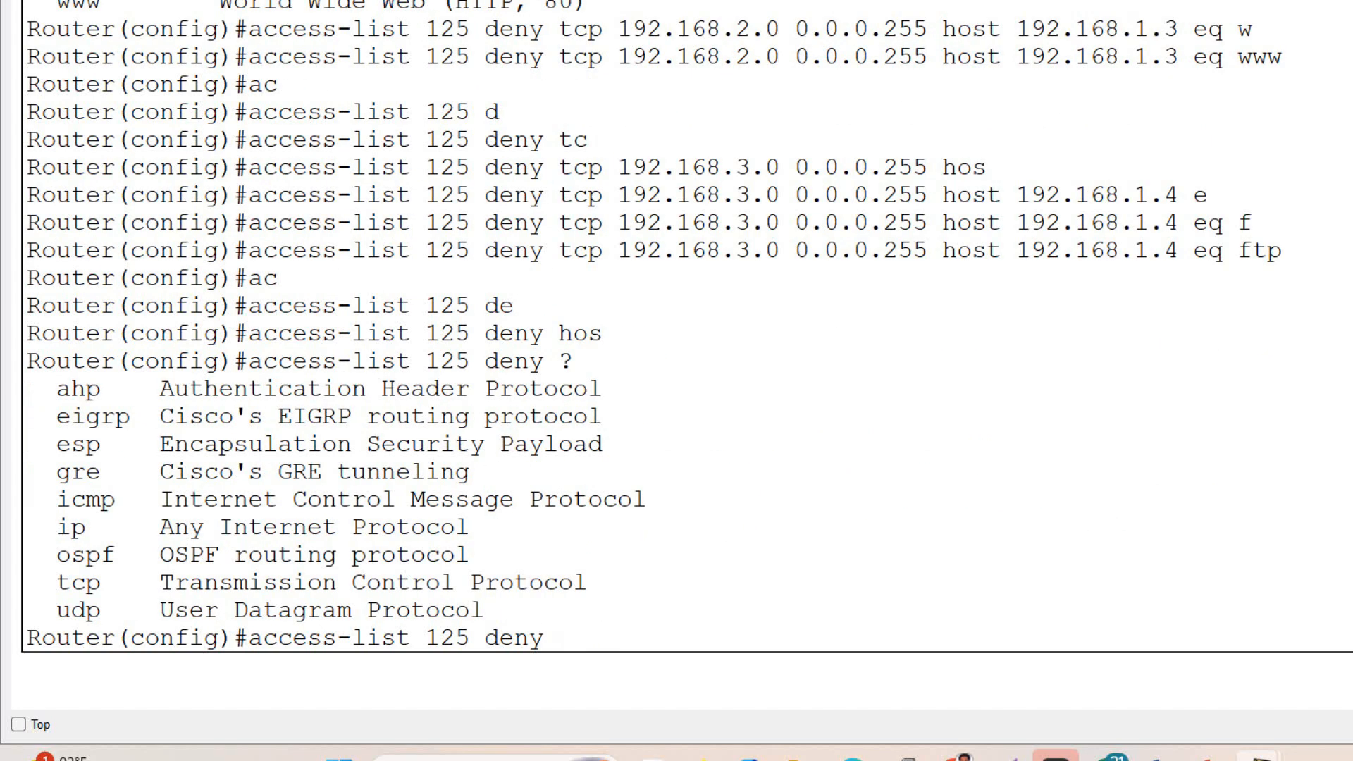
pyautogui.write('t')
pyautogui.press('Tab')
pyautogui.write('ho')
pyautogui.press('Tab')
pyautogui.write('192.168')
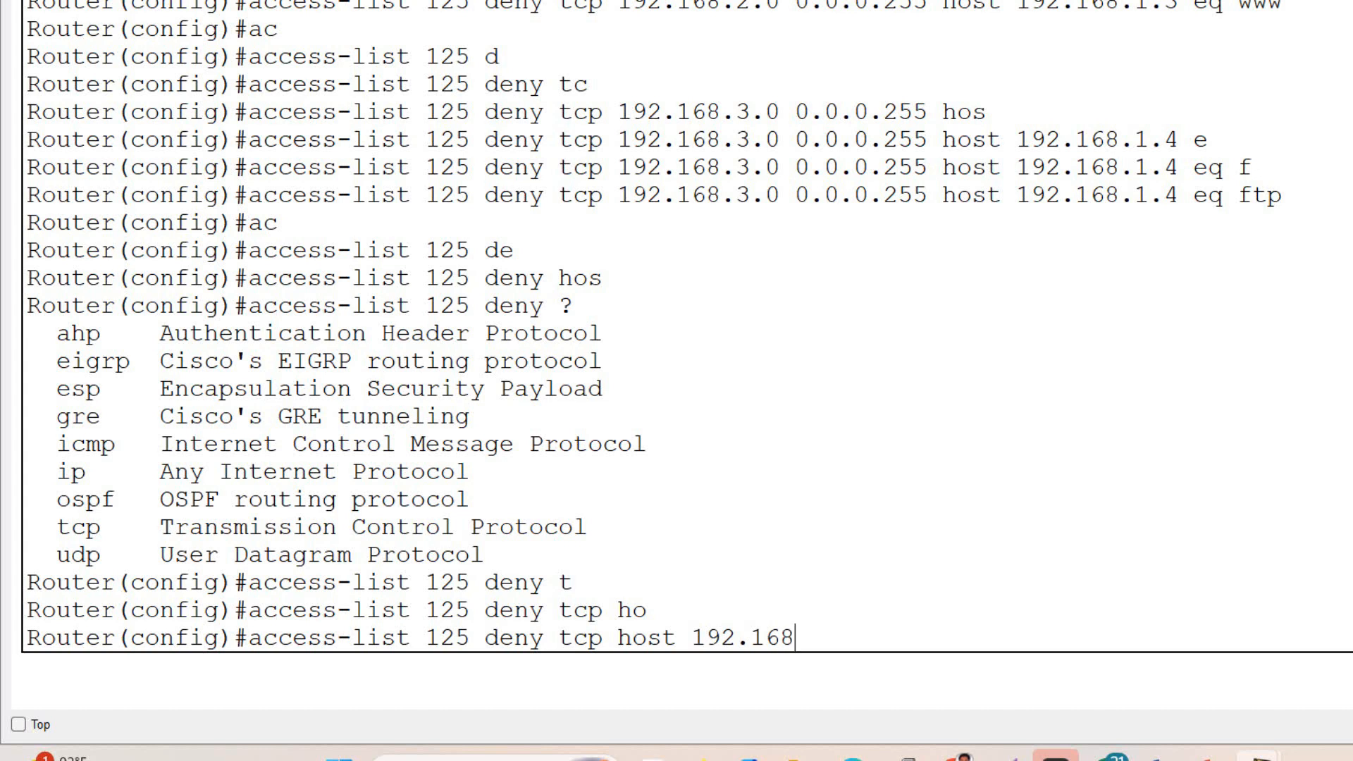
pyautogui.write('.3.1 h')
pyautogui.write('o')
# - Set the third rule's destination to host 192.168.1.3 with port eq www and submit the rule
pyautogui.press('Tab')
pyautogui.write('192.168.')
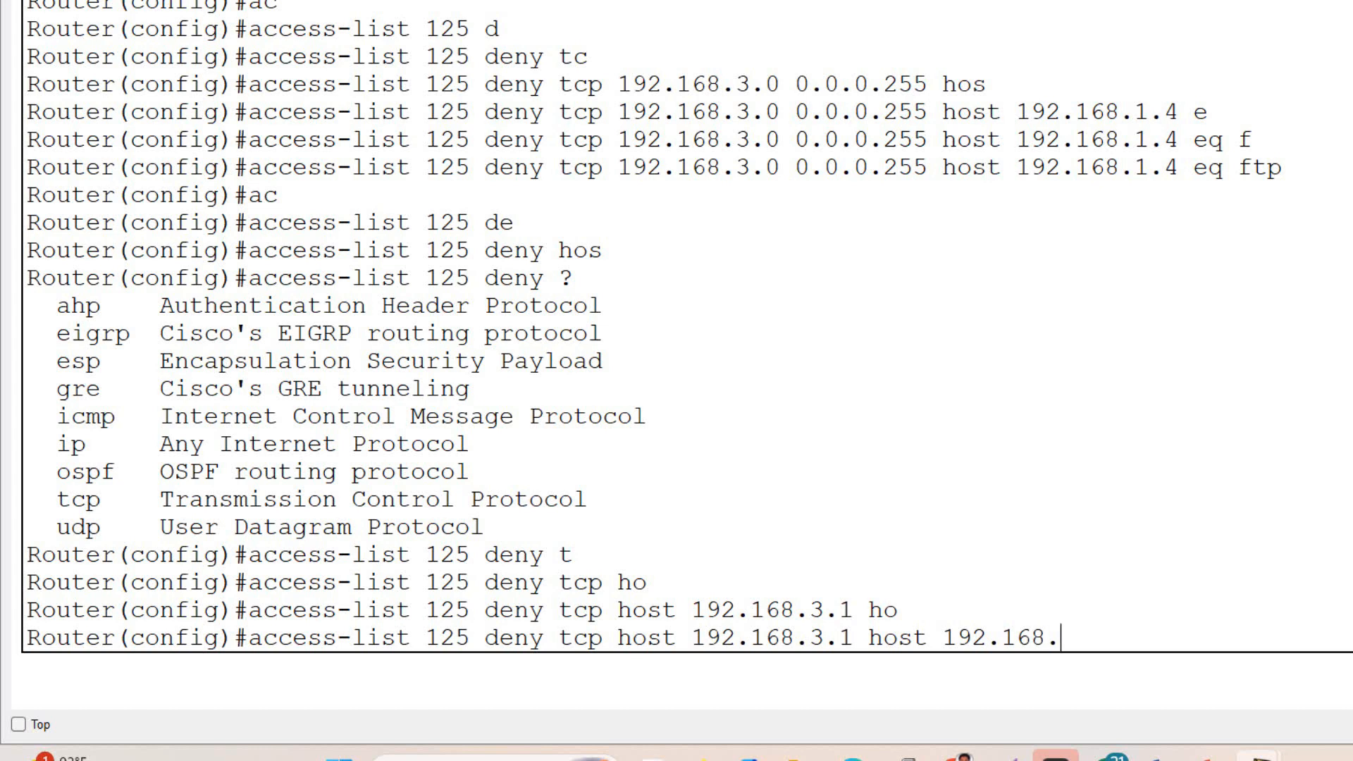
pyautogui.write('1.3 eq w')
pyautogui.press('Tab')
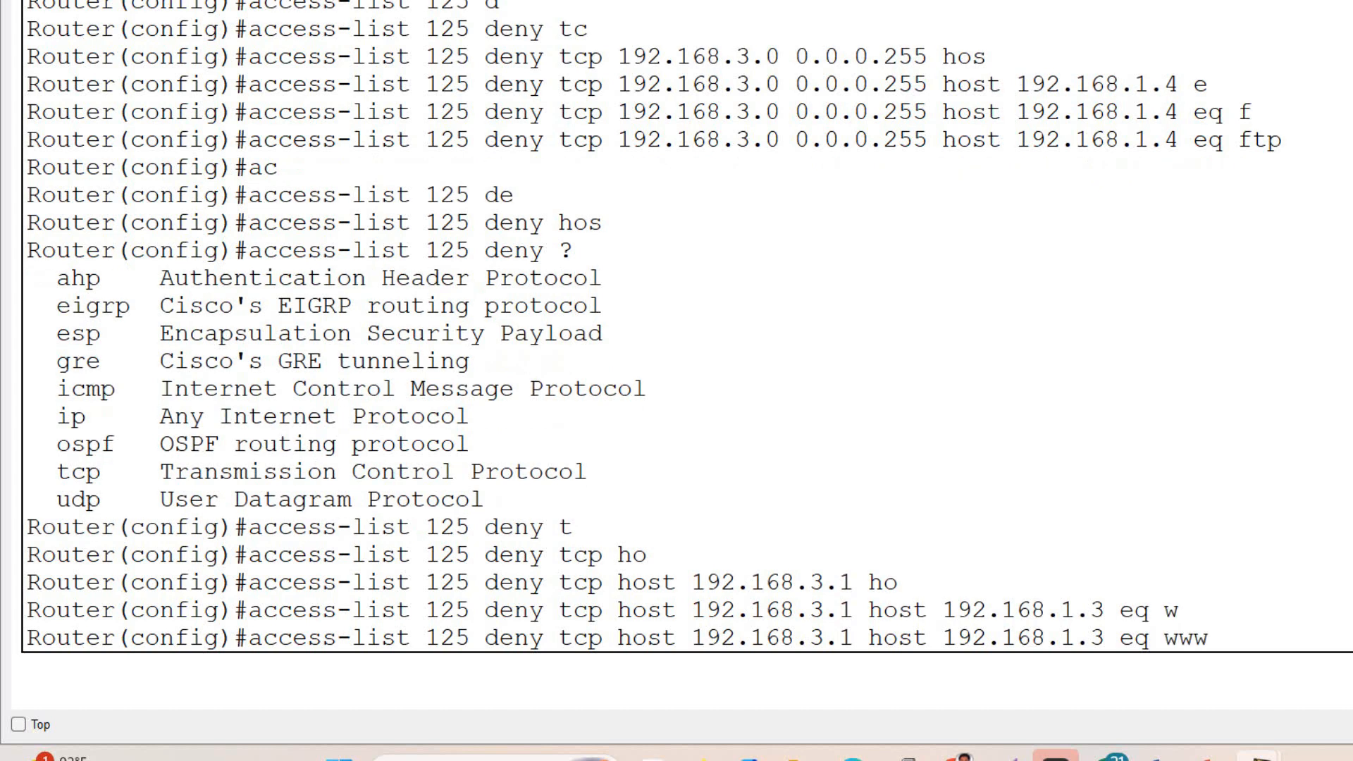
pyautogui.press('Return')
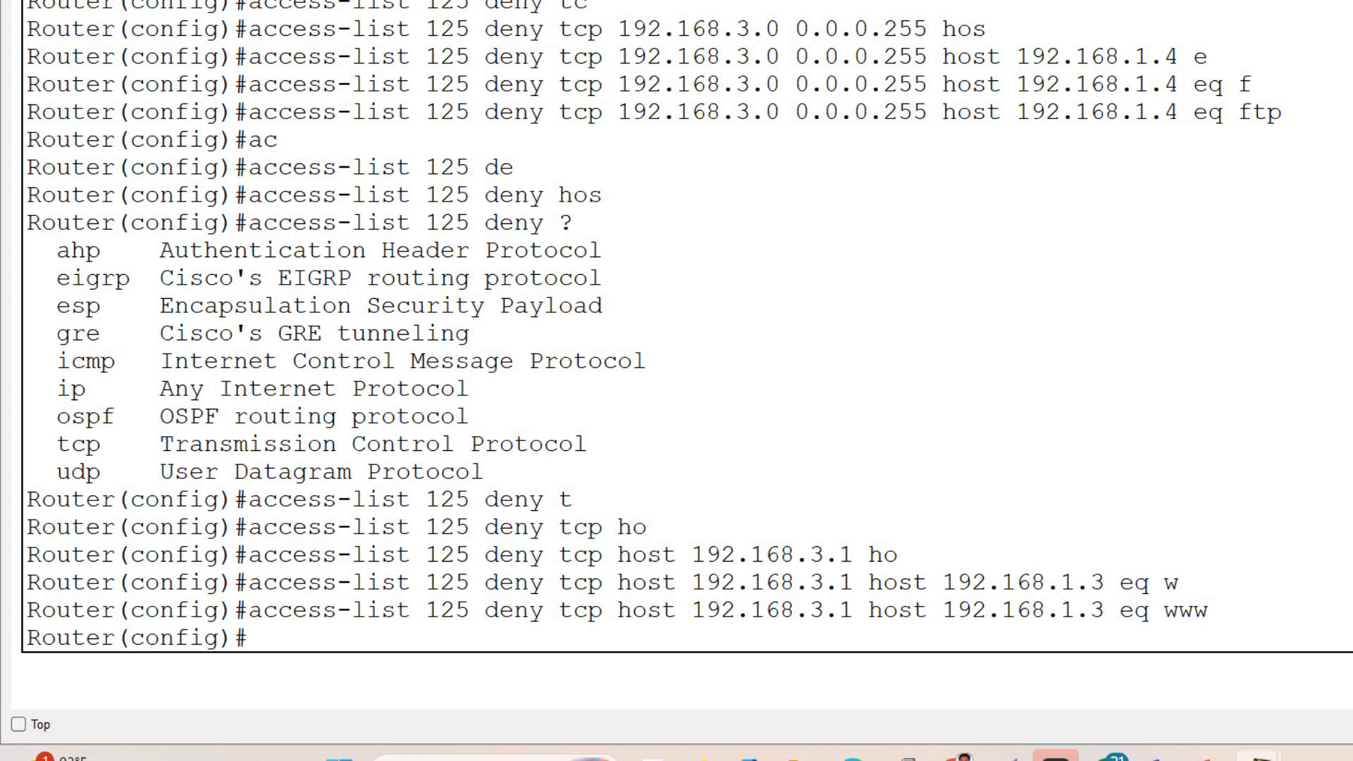
# - Begin a fourth deny rule in access list 125 with udp as its protocol
pyautogui.write('ac')
pyautogui.press('Tab')
pyautogui.write('125 de')
pyautogui.press('Tab')
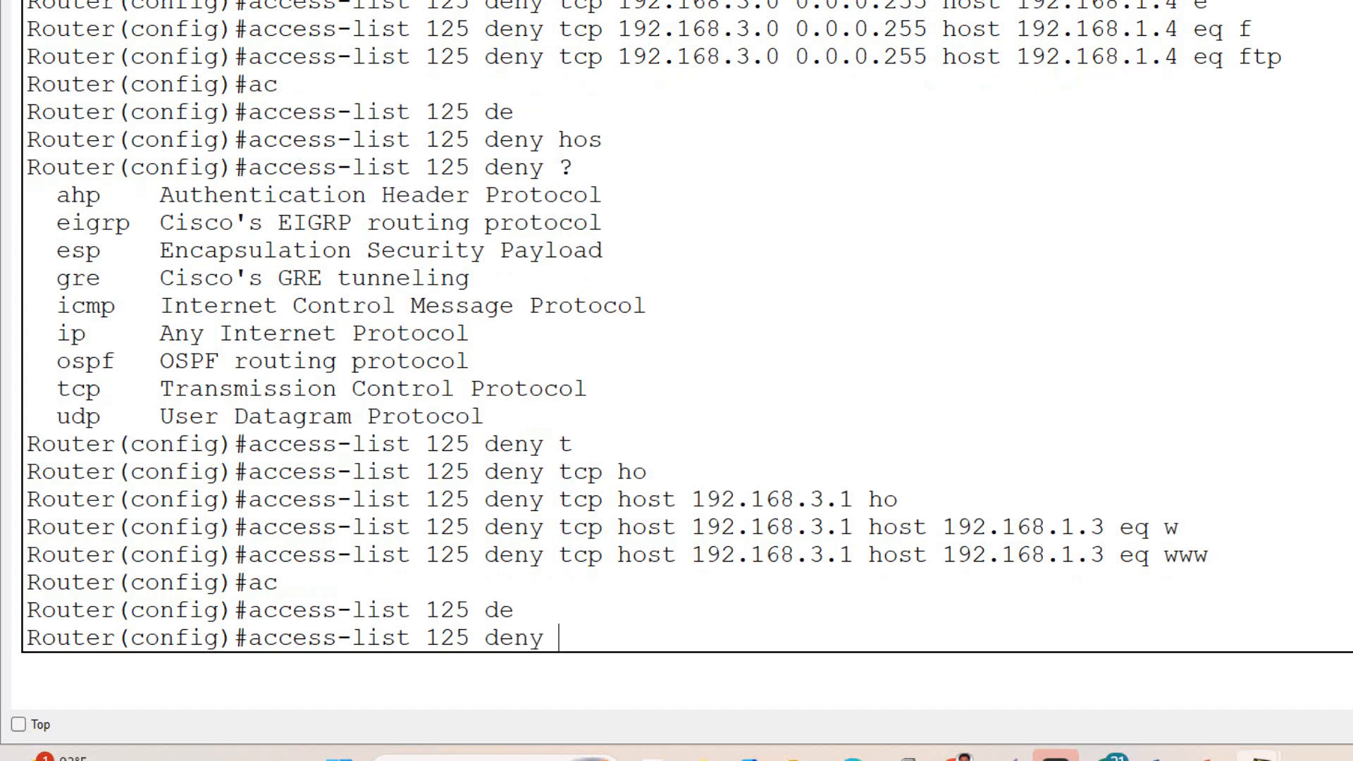
pyautogui.write('ud')
pyautogui.press('Tab')
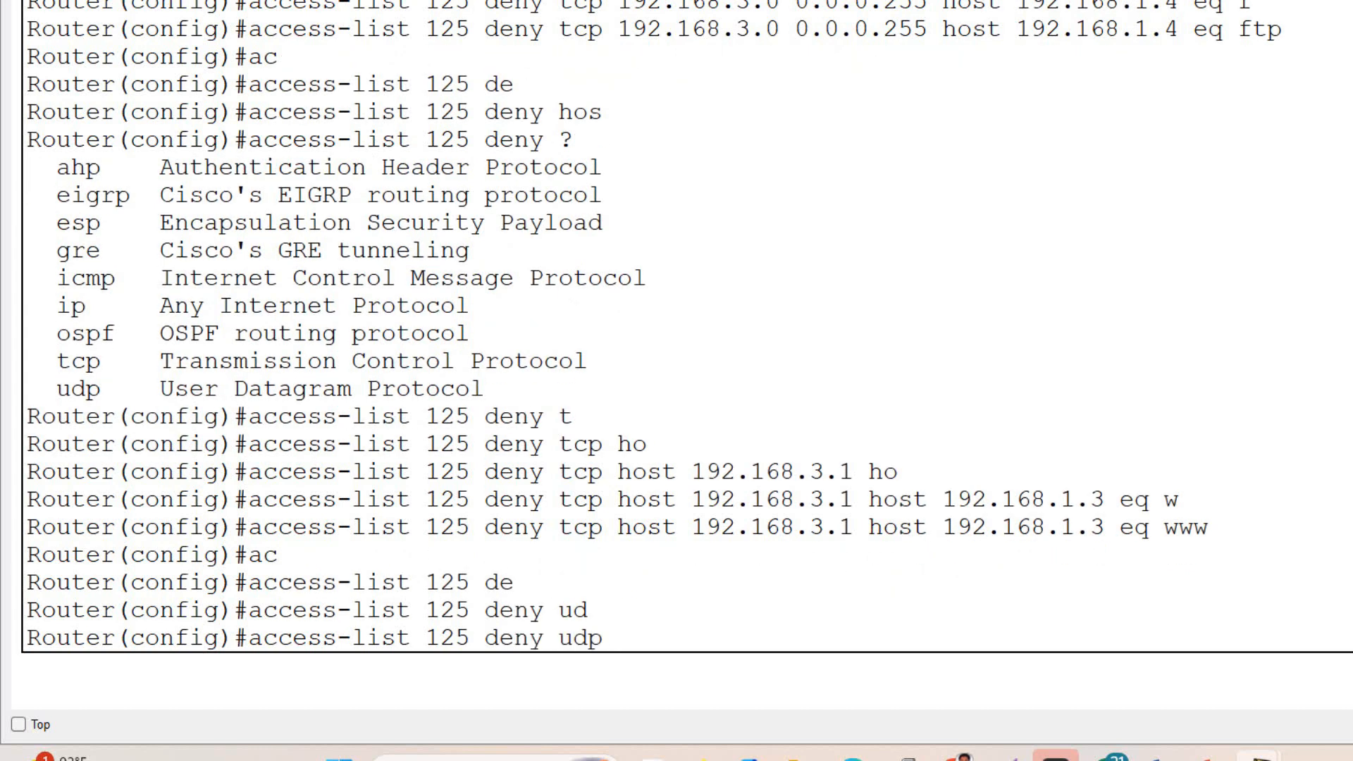
# - Set the udp deny rule's source to 192.168.2.0 with wildcard 0.0.0.255 and its destination to host 192.168.1.4
pyautogui.write('192.168.2.0 0.0.0.')
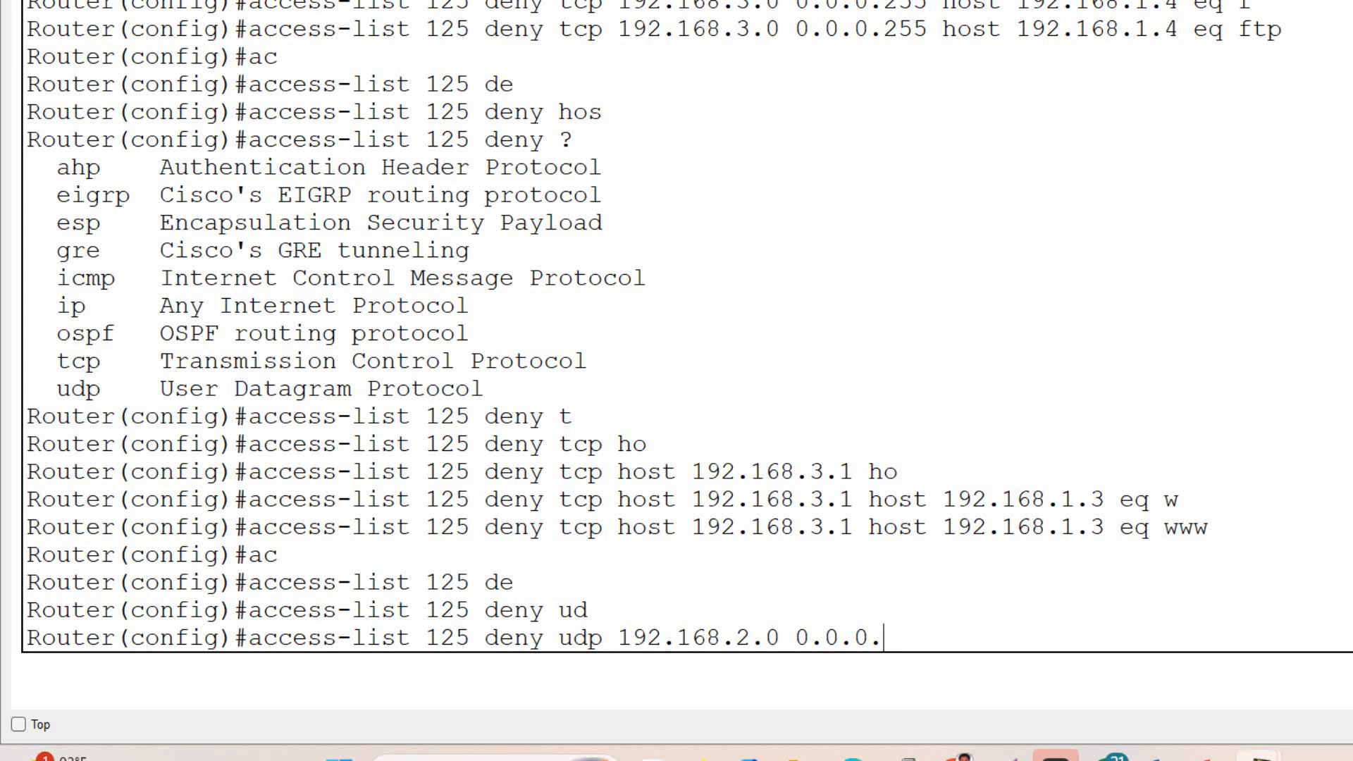
pyautogui.write('255 ho')
pyautogui.press('Tab')
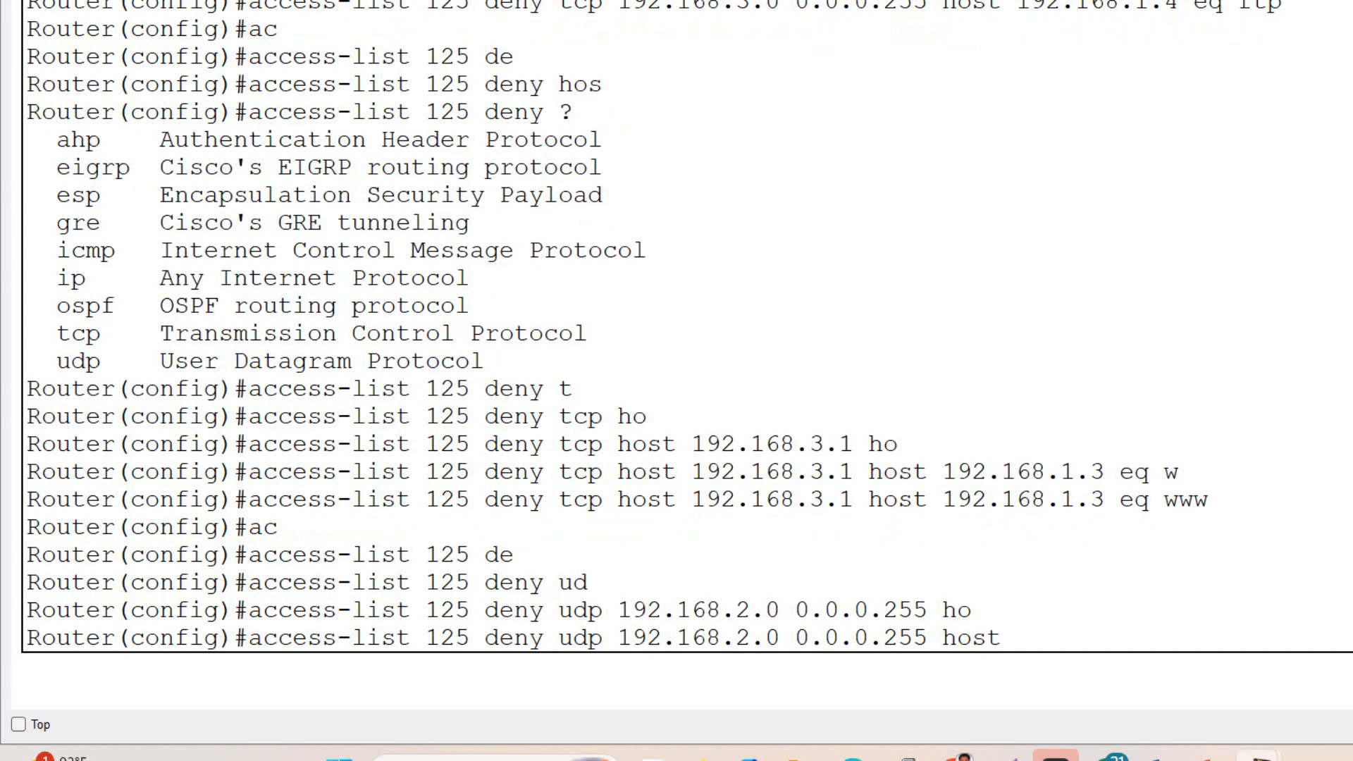
pyautogui.write('192.168.1.4 ')
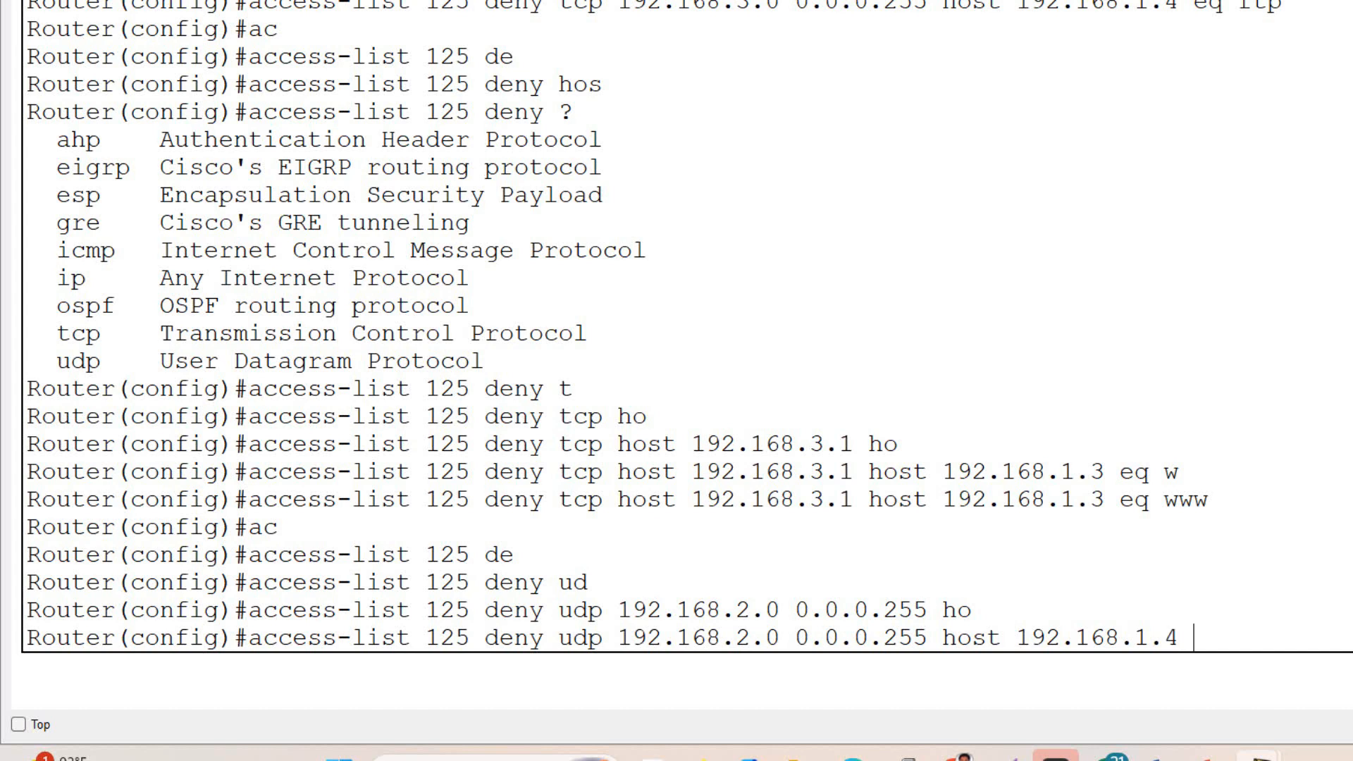
pyautogui.write('d')
# - List the match options for the udp rule, choose eq and list the available port names
pyautogui.press('Tab')
pyautogui.press('BackSpace')
pyautogui.press('BackSpace')
pyautogui.press('BackSpace')
pyautogui.press('BackSpace')
pyautogui.write('?')
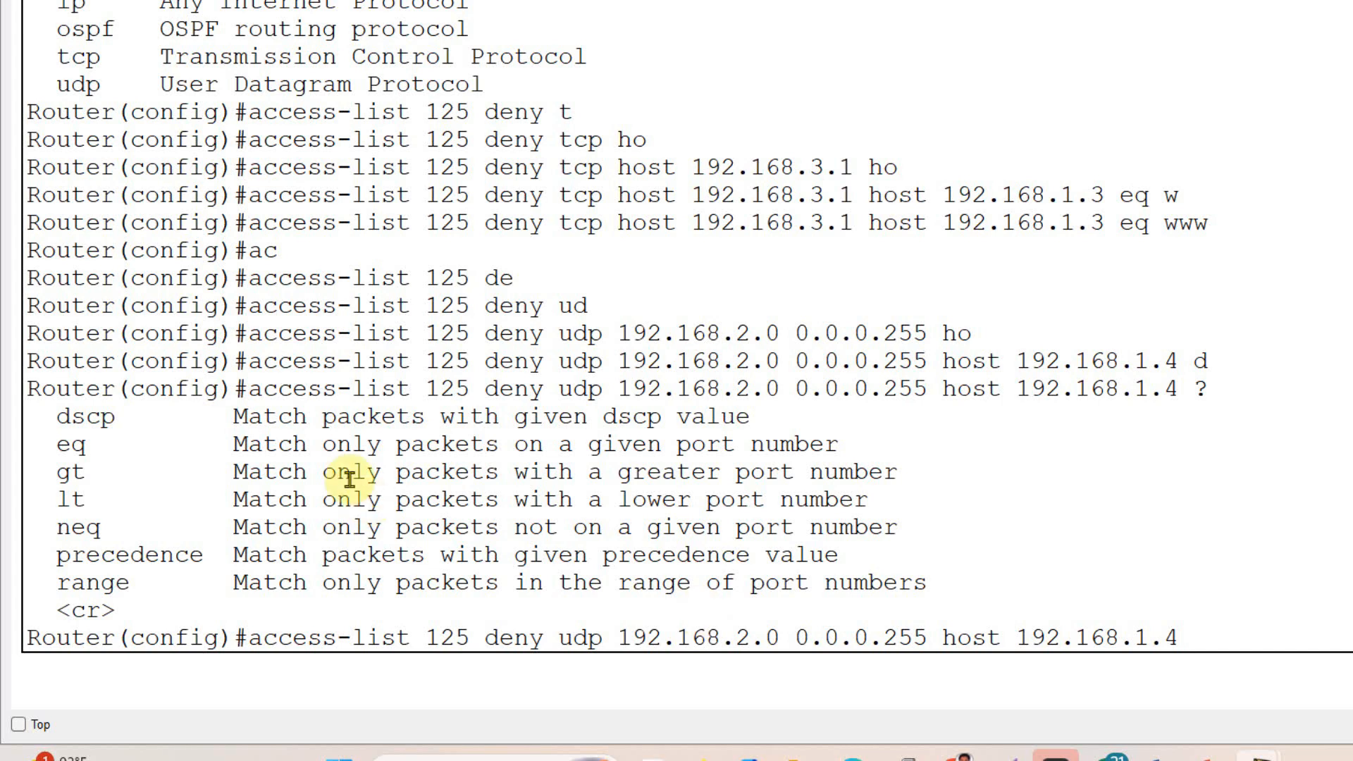
pyautogui.write('eq ')
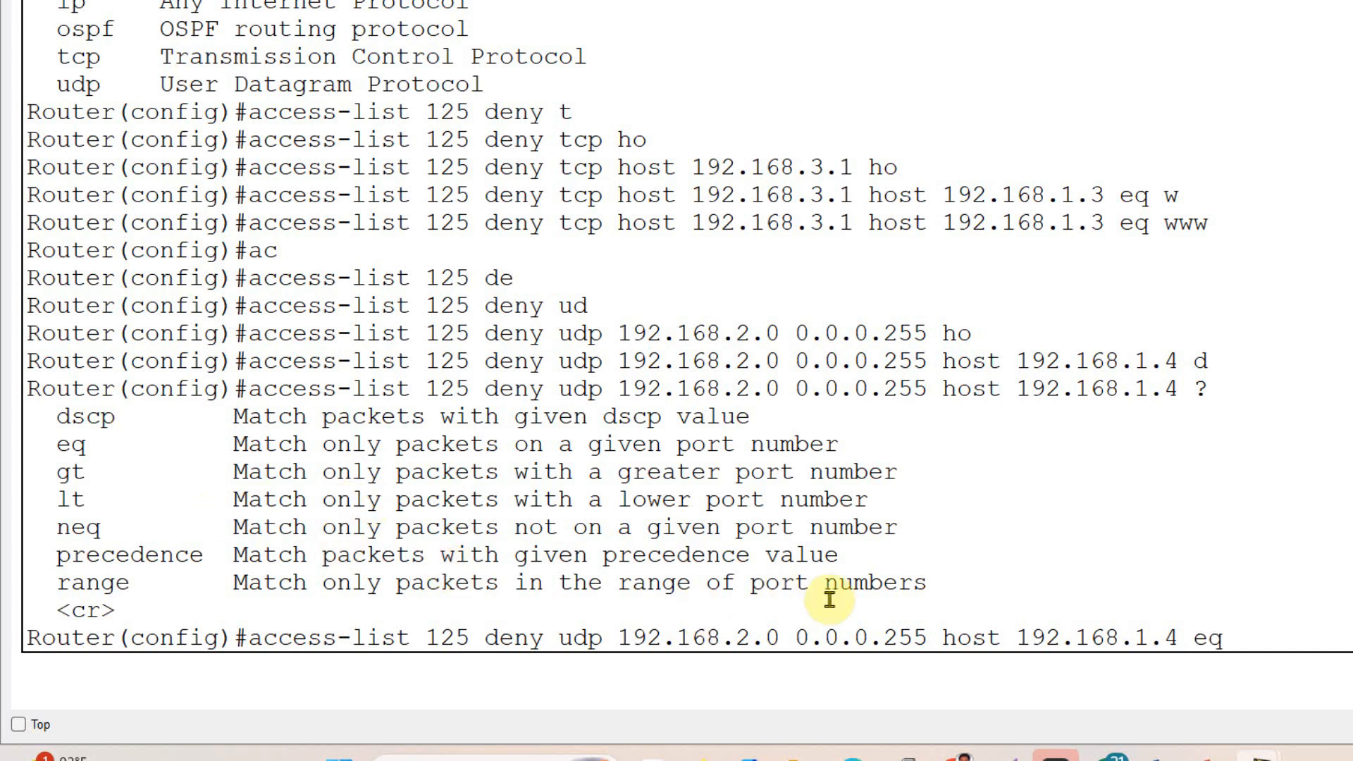
pyautogui.write('?')
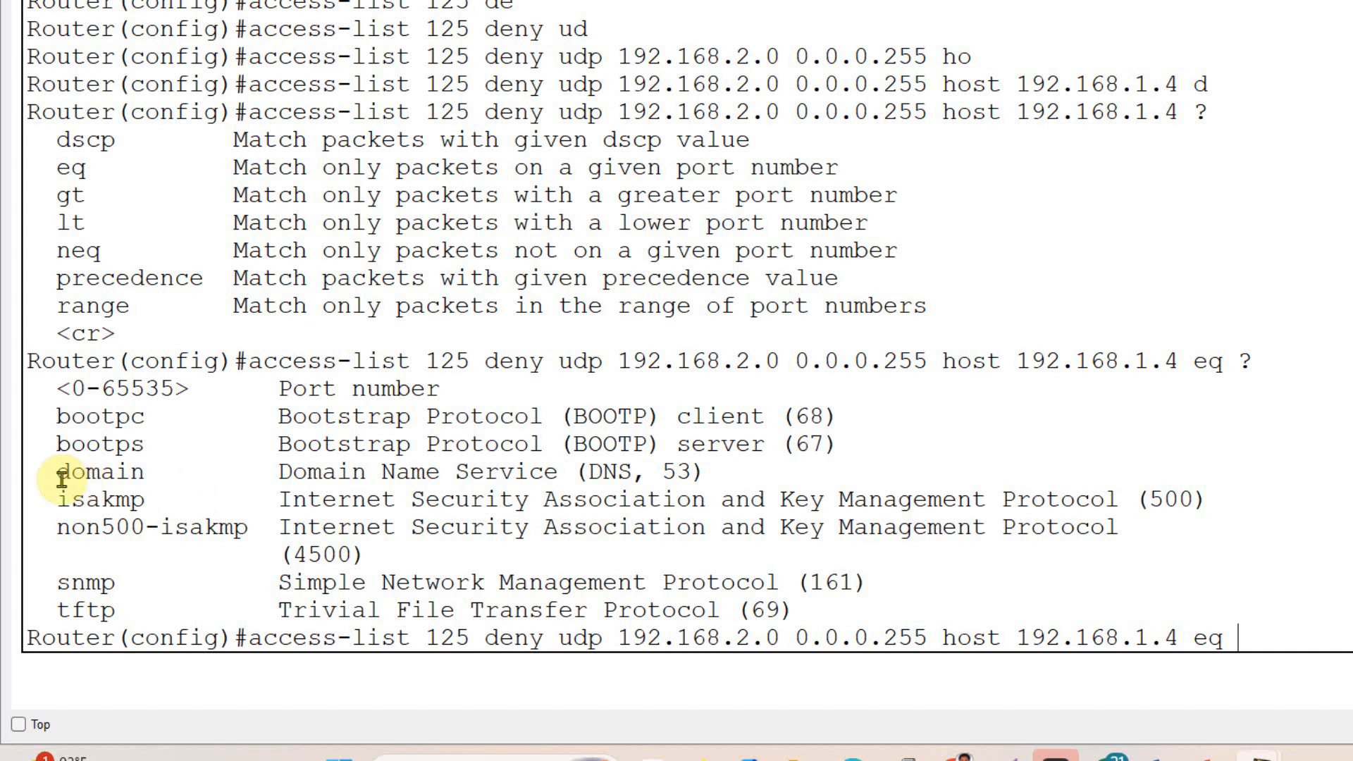
# - Set the udp rule's port to domain and submit the rule
pyautogui.moveTo(58, 471); pyautogui.dragTo(781, 474)
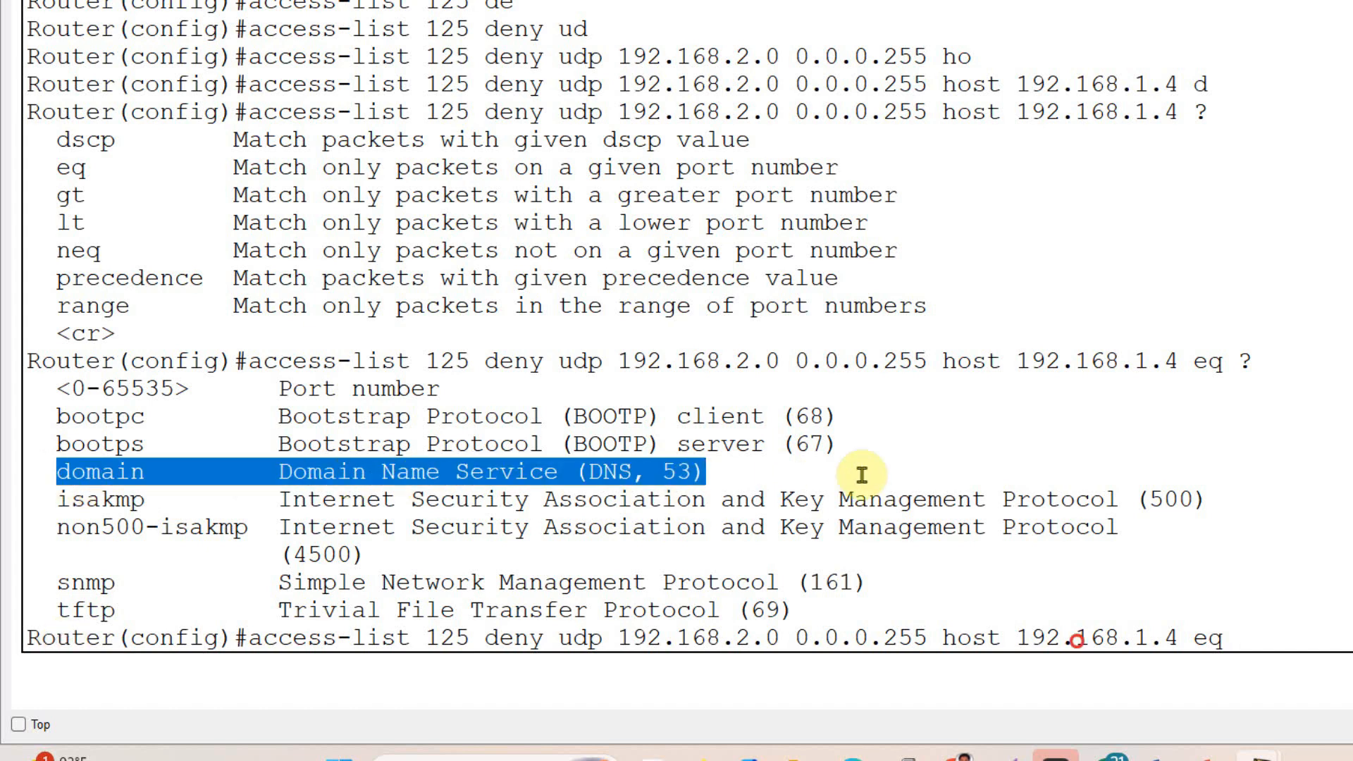
pyautogui.click(1240, 623)
pyautogui.write('do')
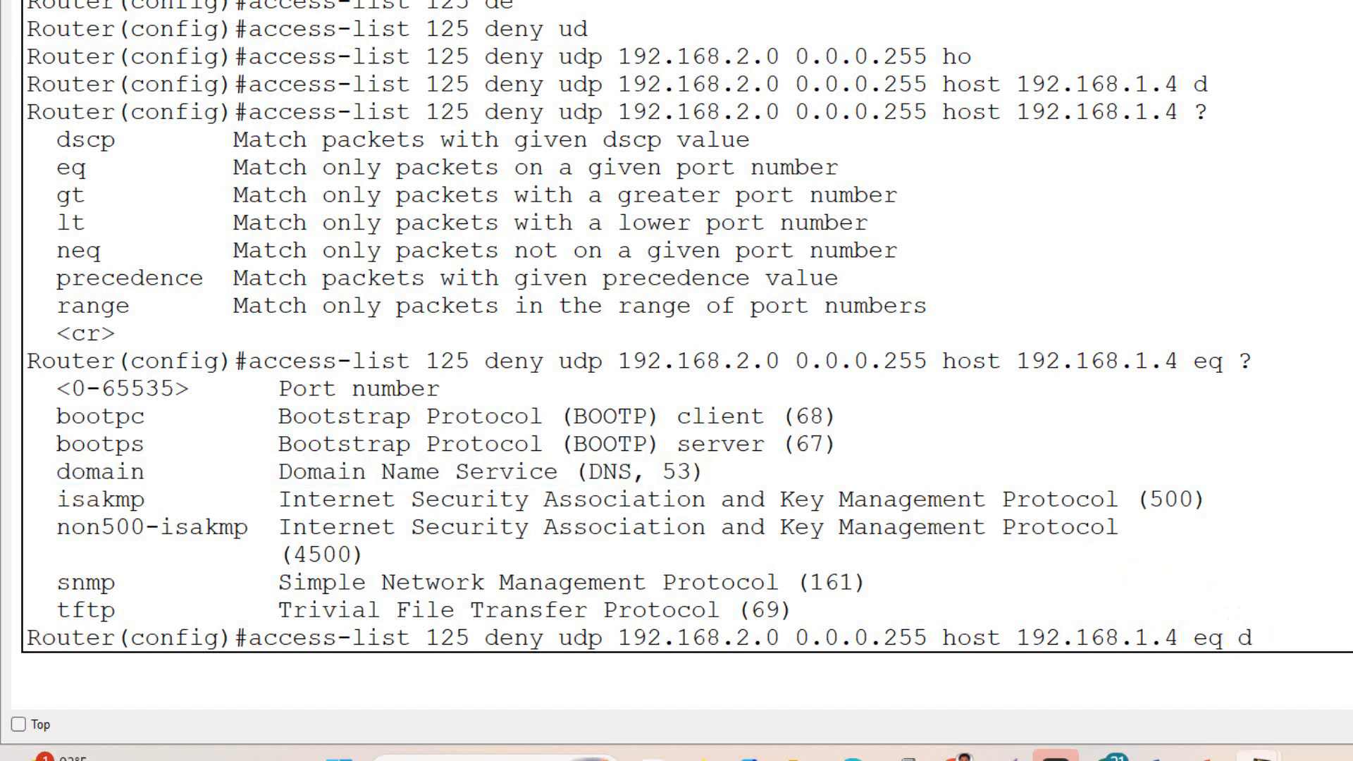
pyautogui.press('Tab')
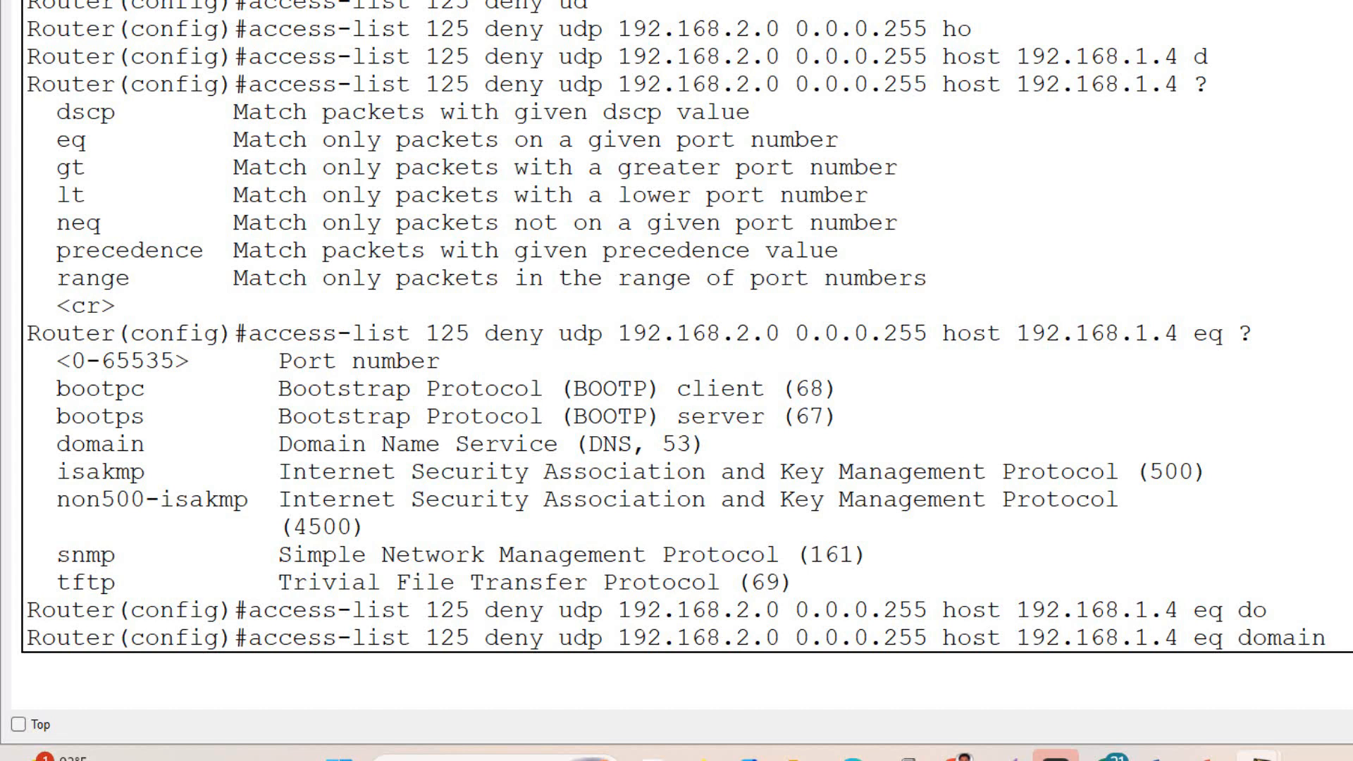
pyautogui.moveTo(1339, 638); pyautogui.dragTo(255, 631)
pyautogui.click(1334, 638)
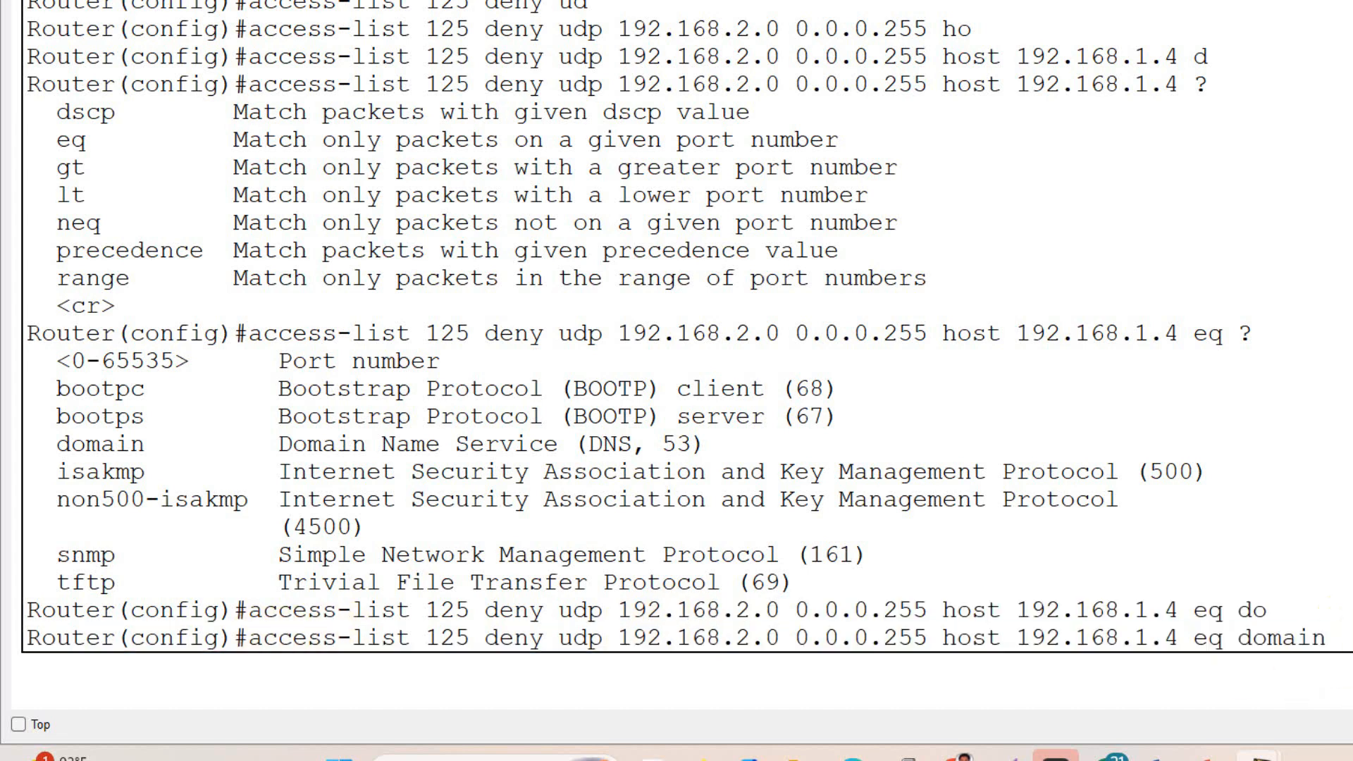
pyautogui.press('Return')
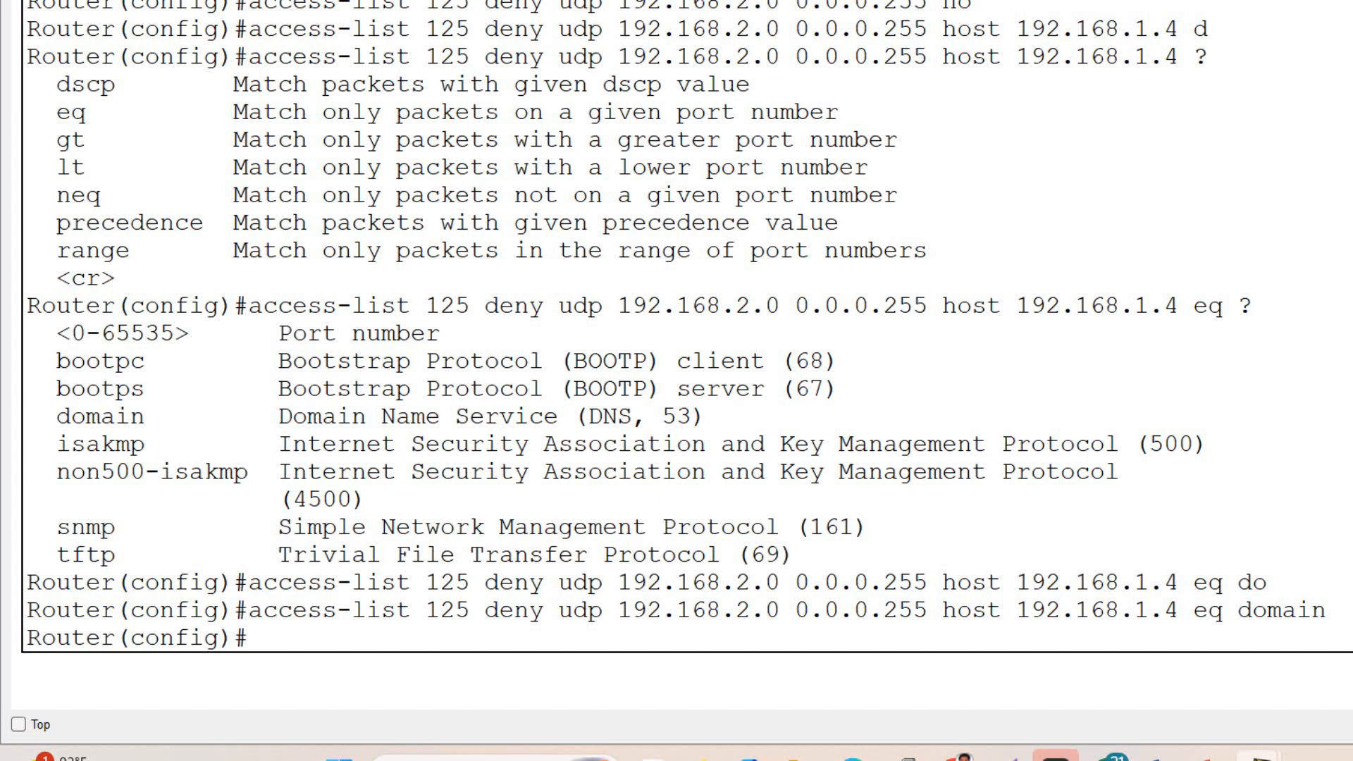
# - Begin another deny rule in access list 125 with icmp as its protocol
pyautogui.write('ac')
pyautogui.press('Tab')
pyautogui.write('12')
pyautogui.press('Tab')
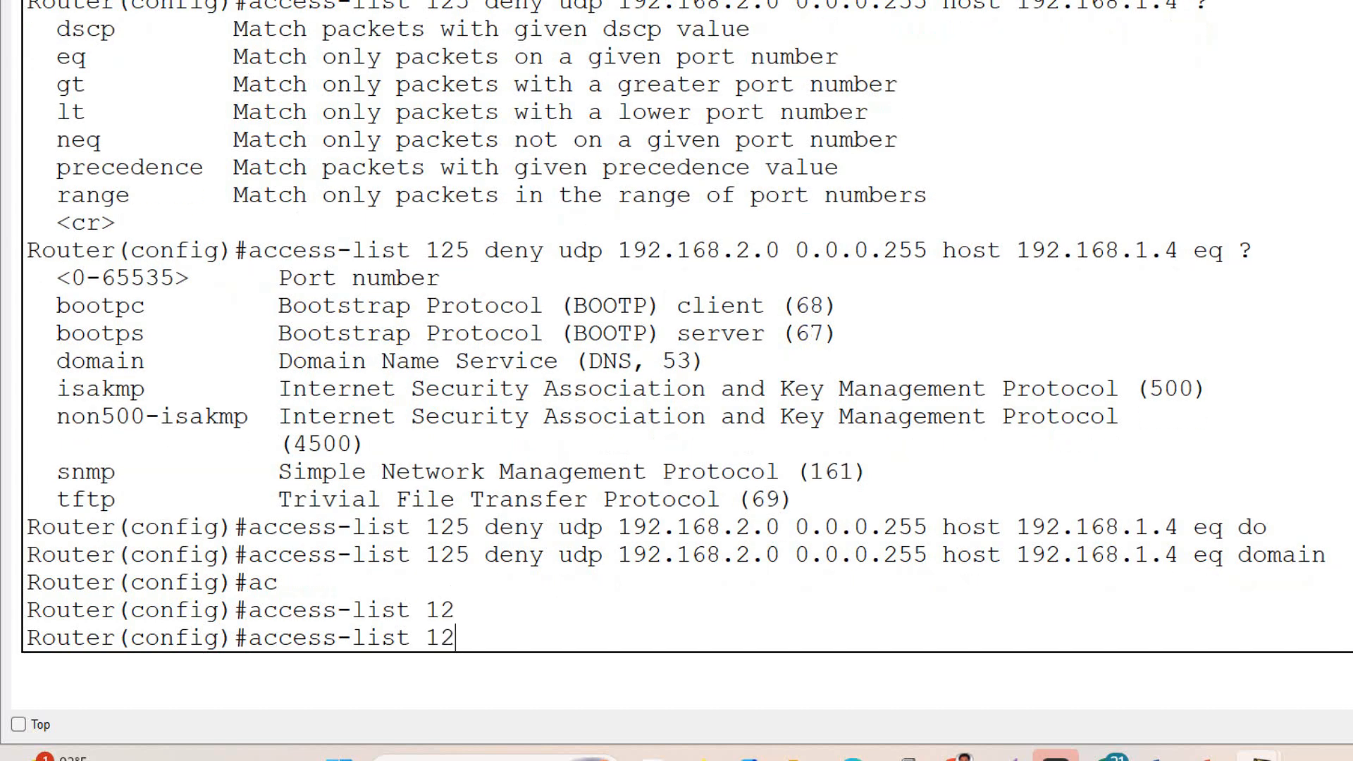
pyautogui.write('5 de')
pyautogui.press('Tab')
pyautogui.write('1')
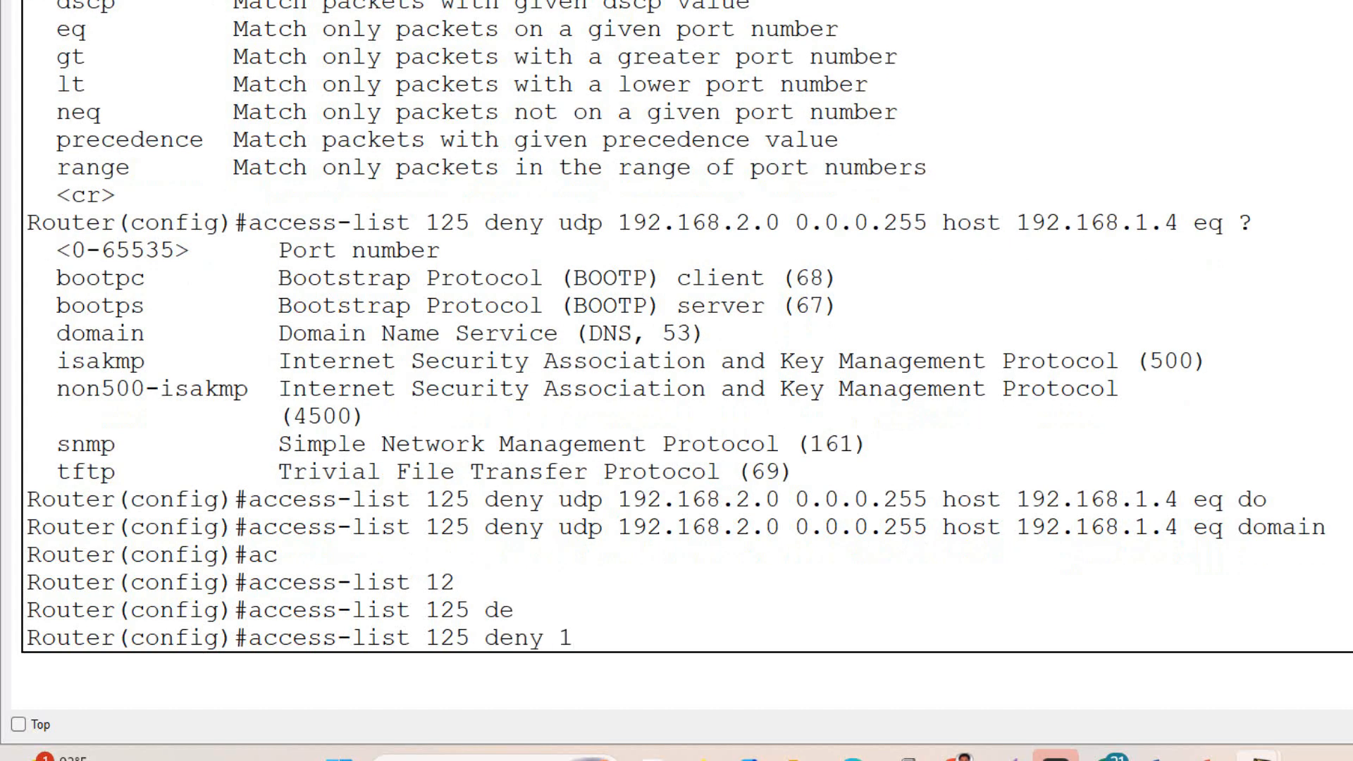
pyautogui.press('BackSpace')
pyautogui.write('ic')
pyautogui.press('Tab')
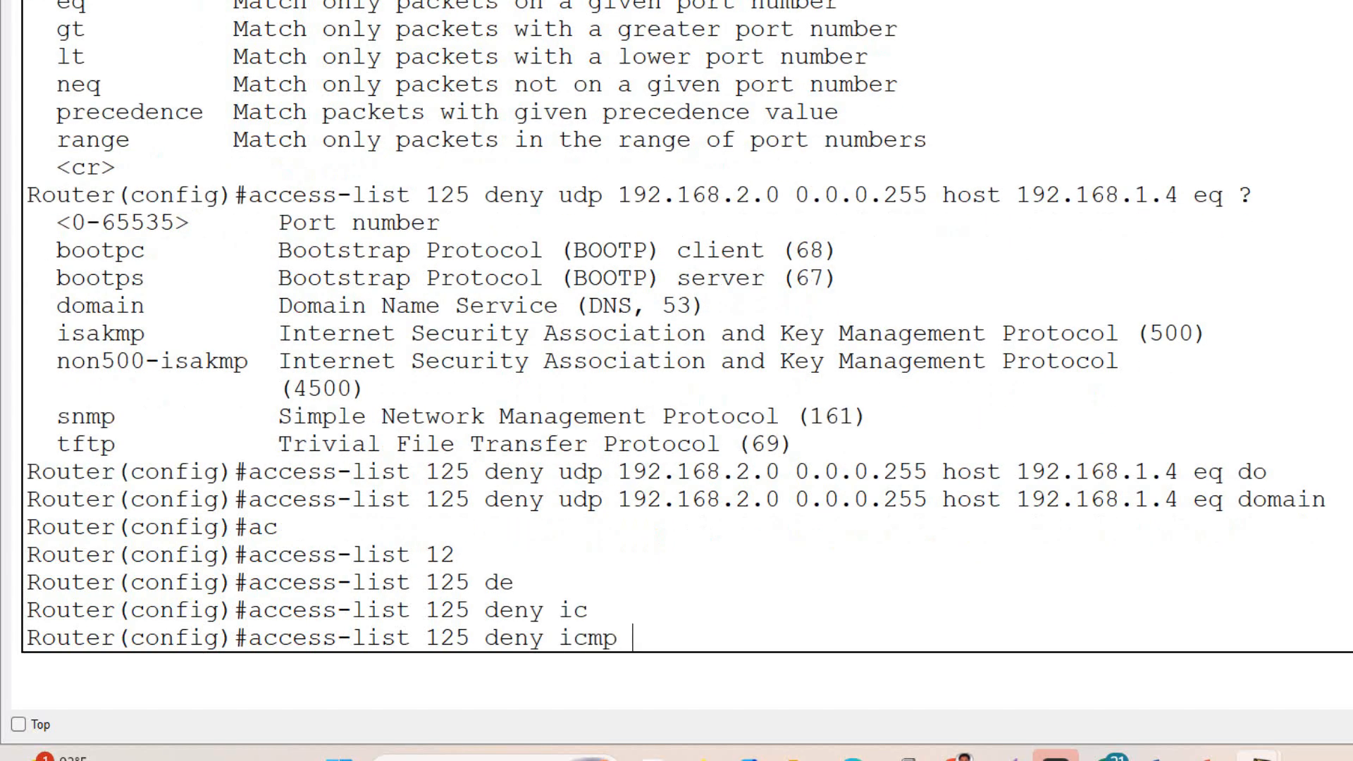
# - Set the icmp rule's source to host 192.168.3.2 and its destination to host 192.168.1.2
pyautogui.write('ho')
pyautogui.press('Tab')
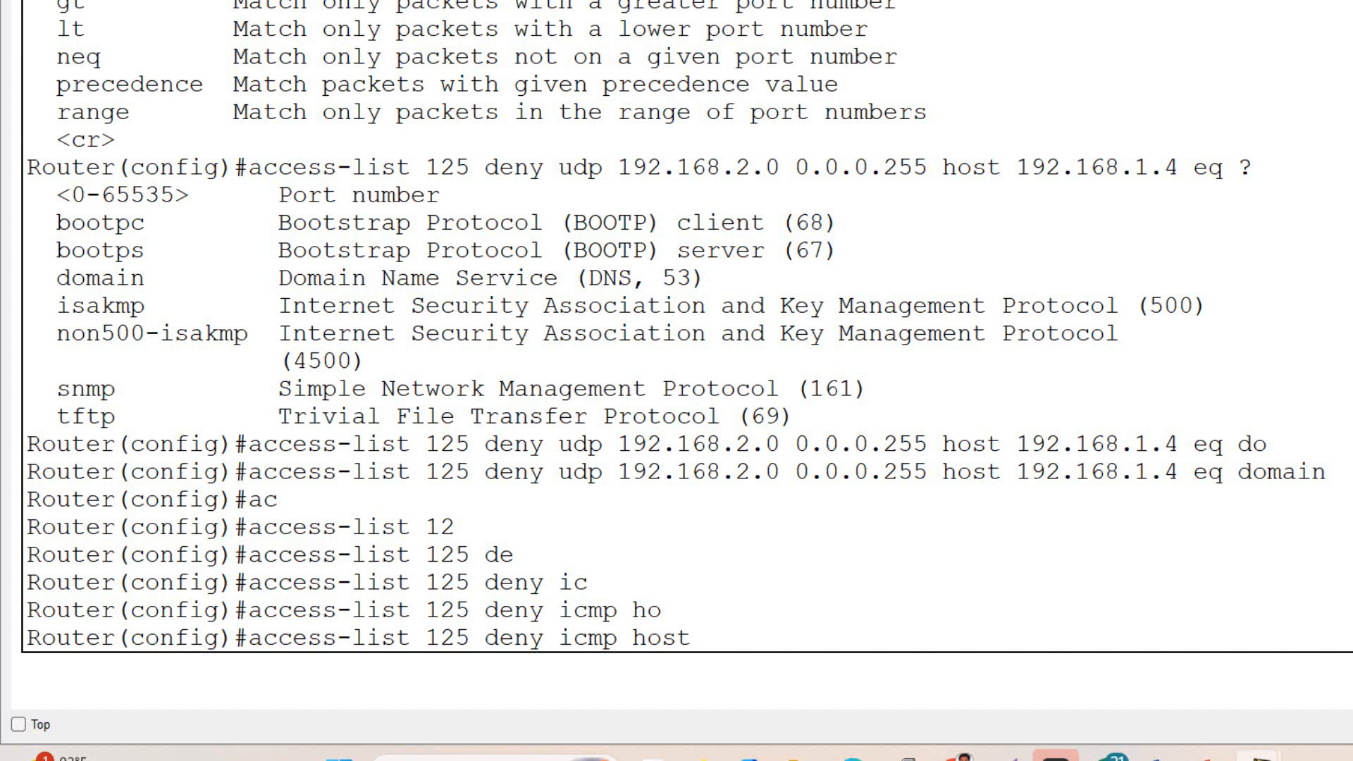
pyautogui.write('192.168.3.2')
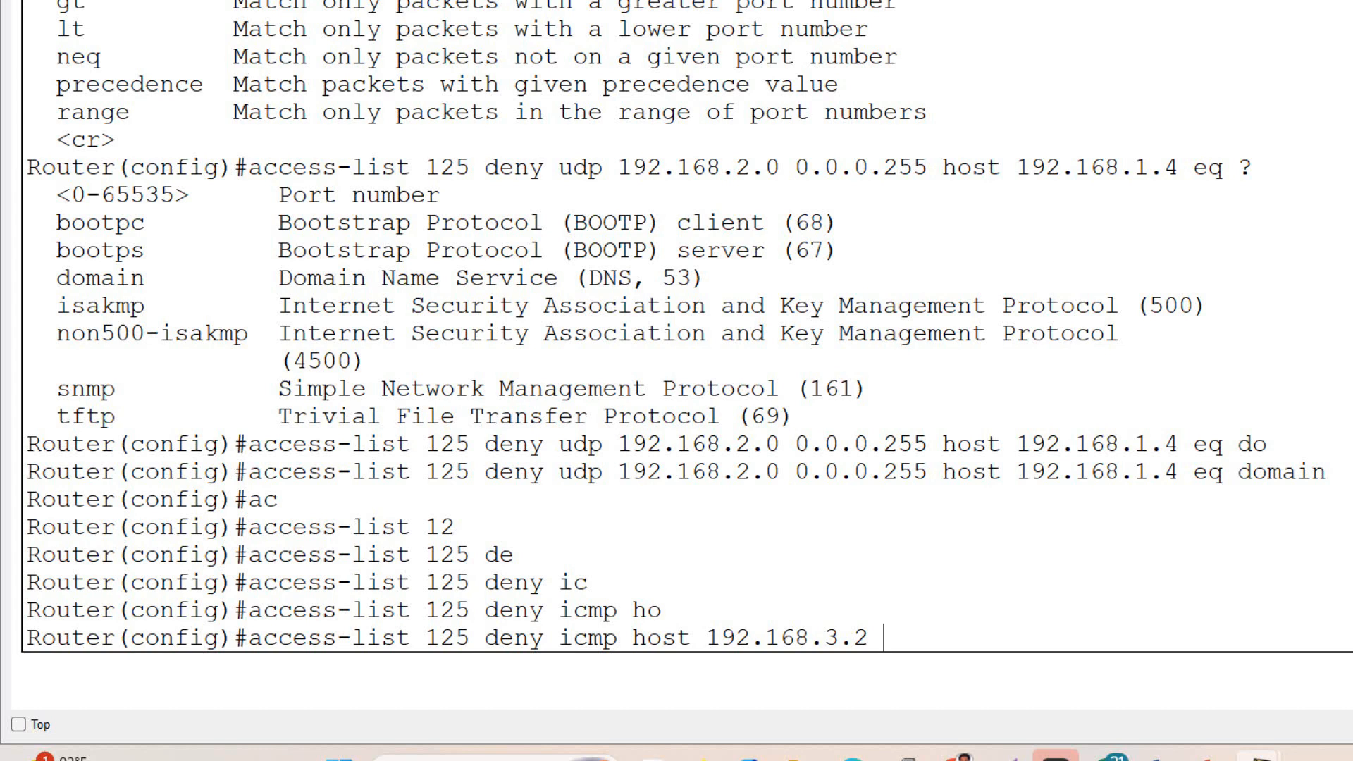
pyautogui.write(' hos')
pyautogui.press('Tab')
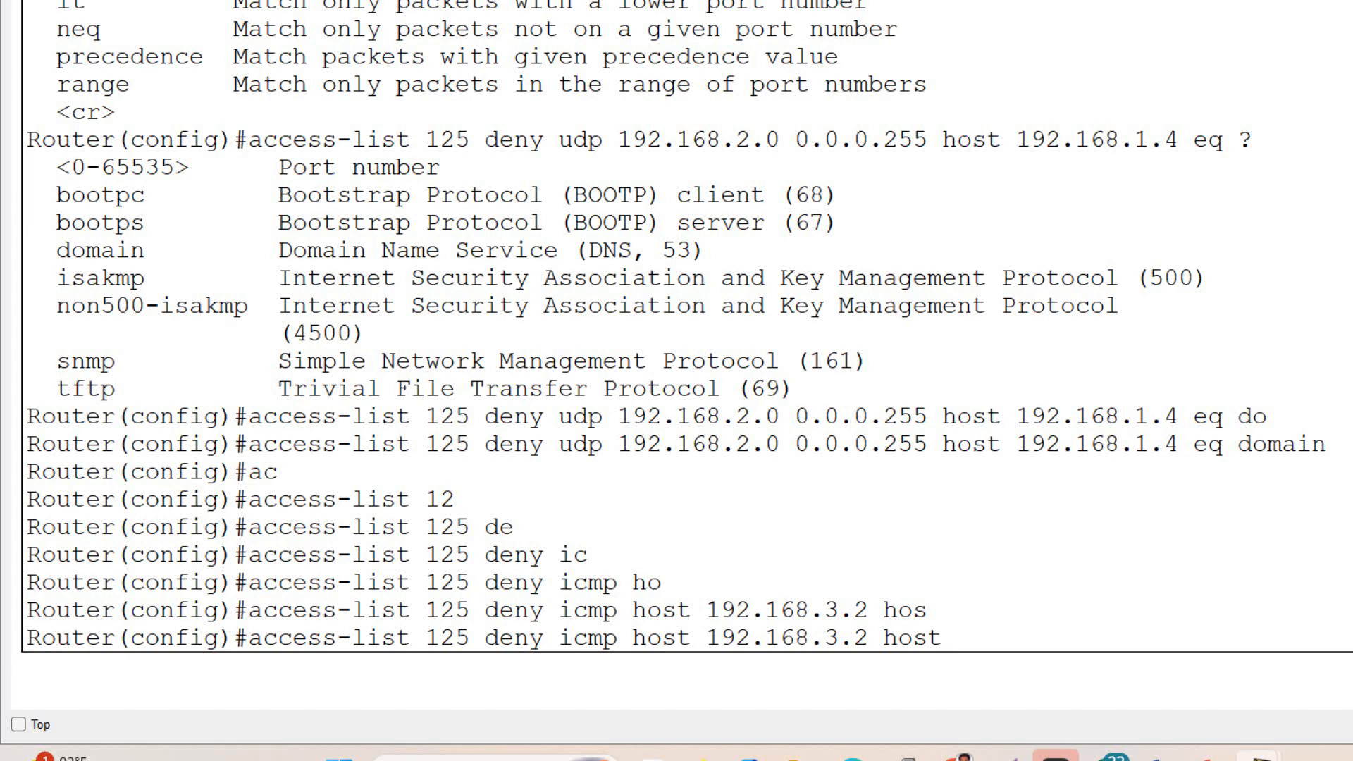
pyautogui.write('192.168.1.2')
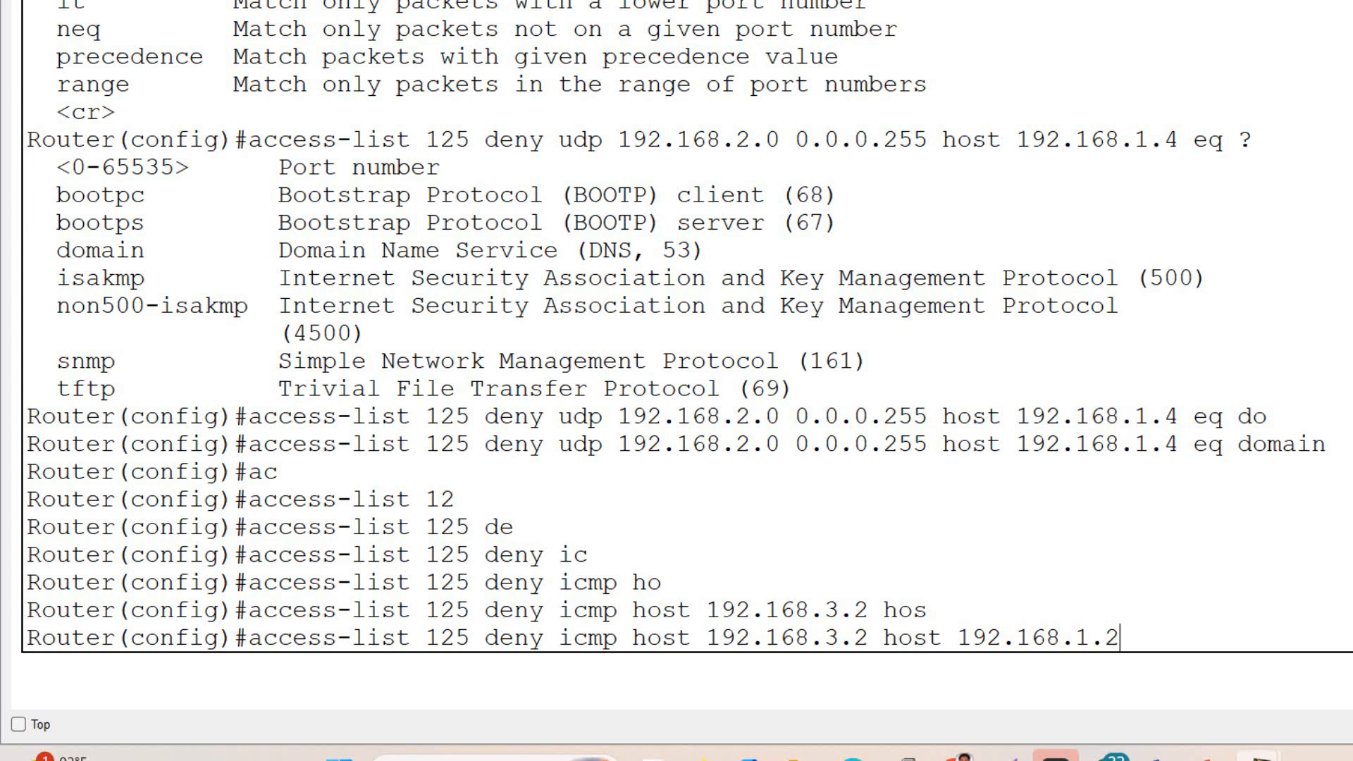
pyautogui.write(' ?')
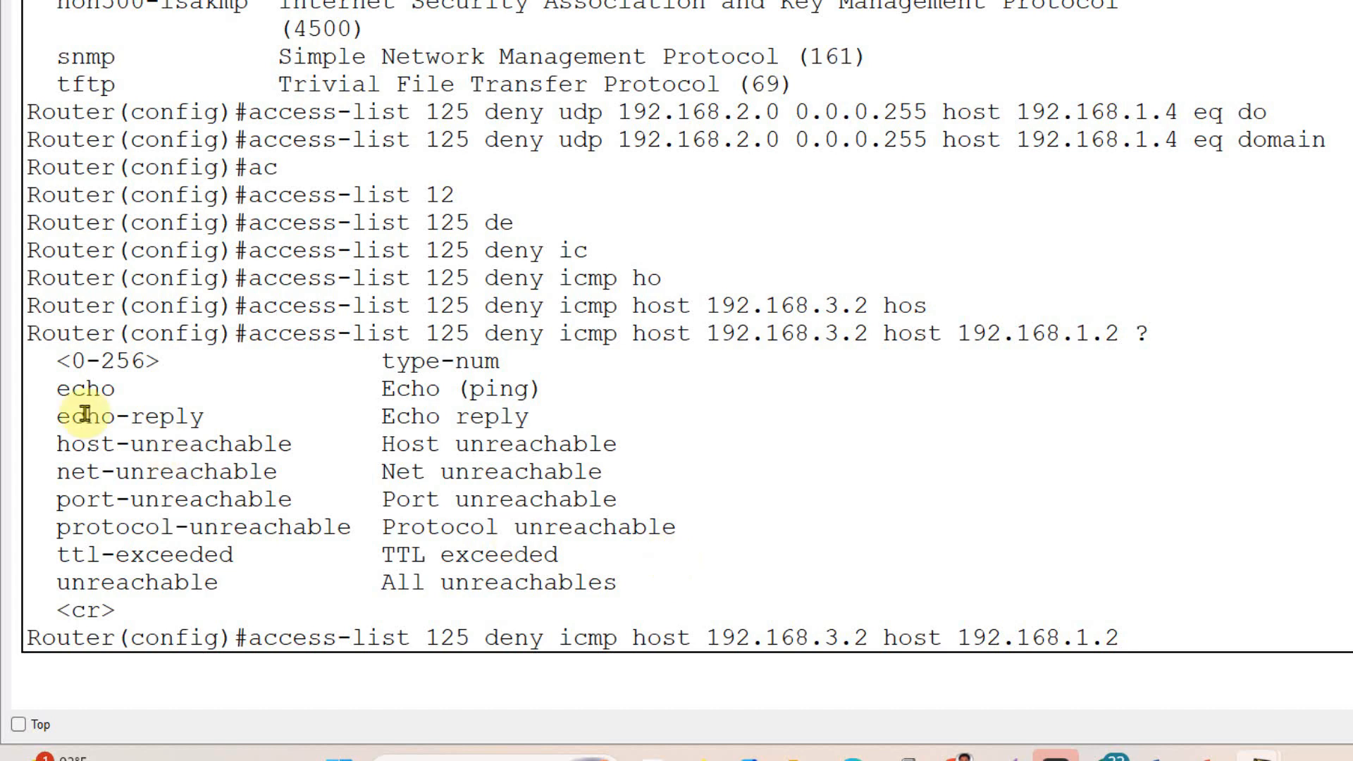
# - List the ICMP message types, choose echo for the icmp deny rule and submit it
pyautogui.moveTo(57, 389); pyautogui.dragTo(557, 419)
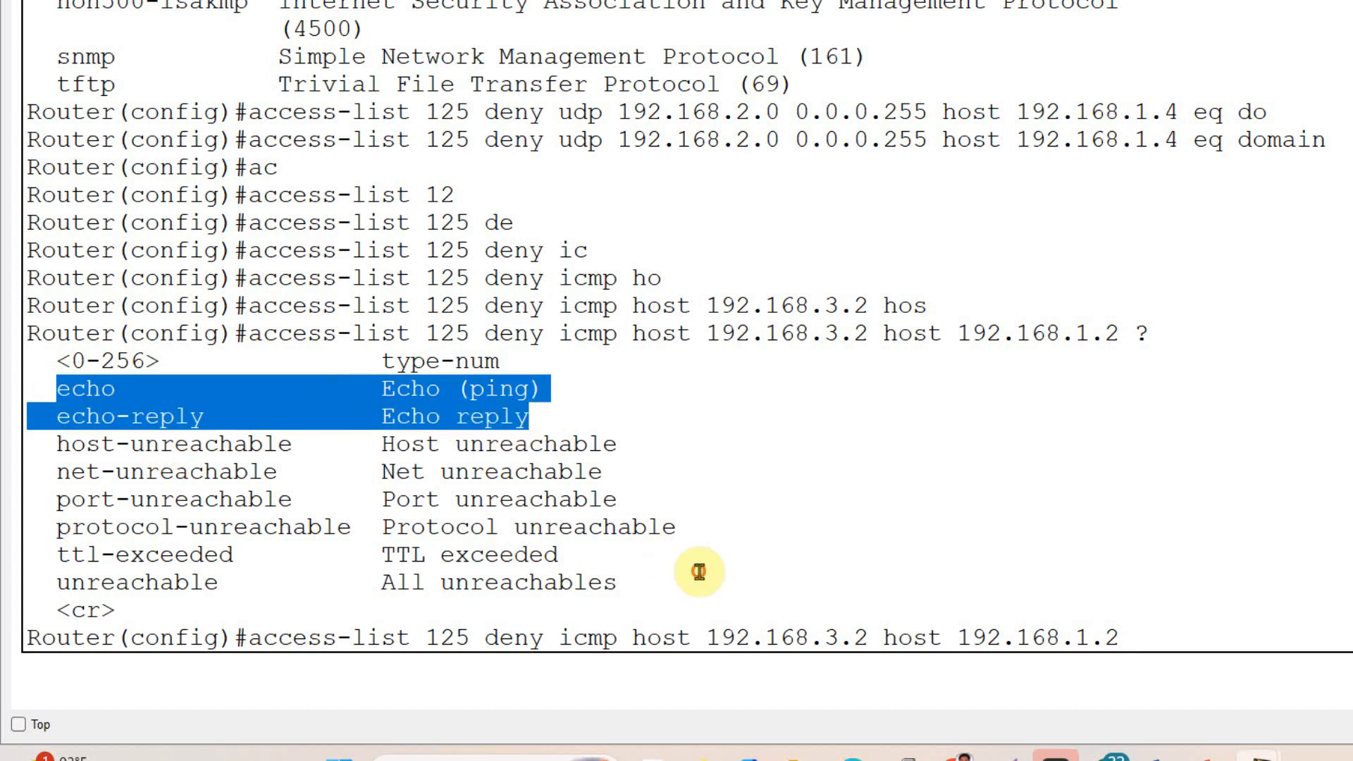
pyautogui.click(575, 418)
pyautogui.click(1161, 638)
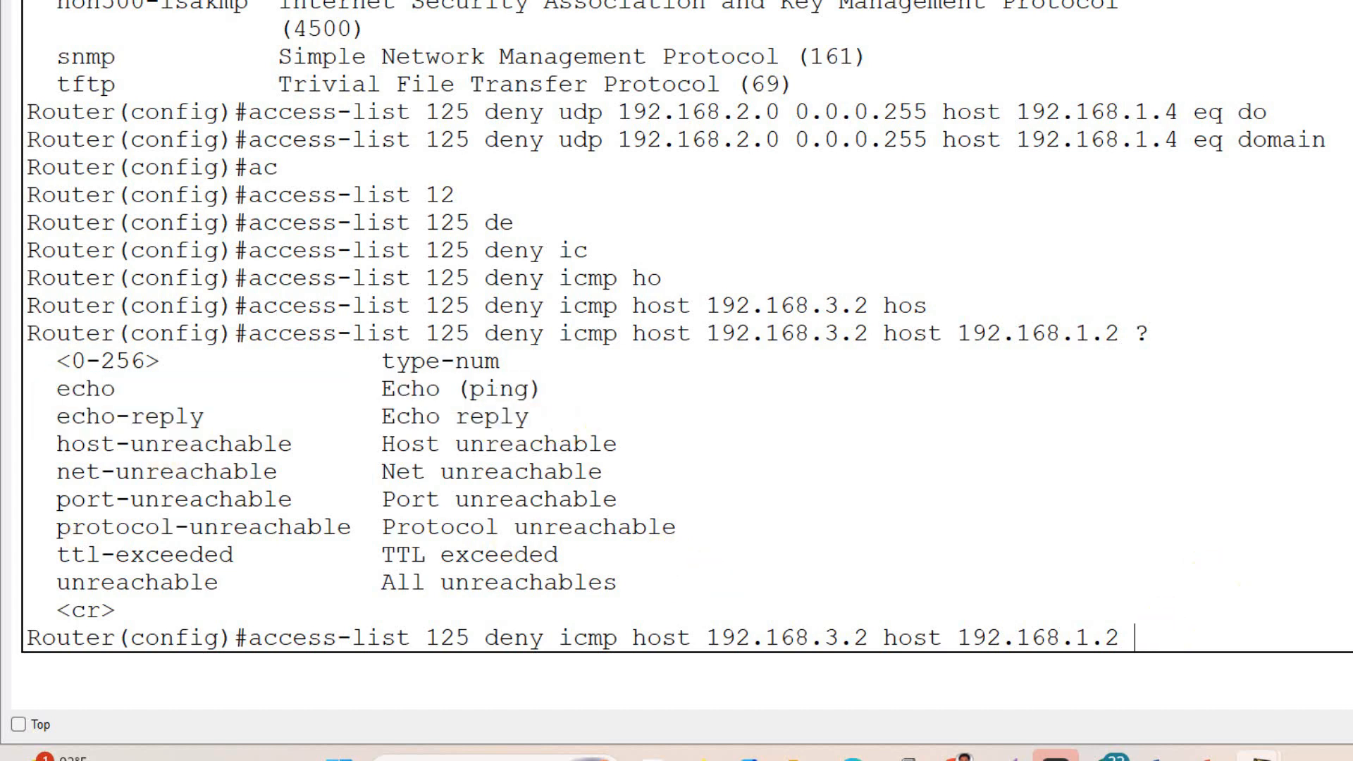
pyautogui.write('echo')
pyautogui.press('Return')
# - Recall the icmp deny rule, change its message type to echo-reply and submit it as an additional rule
pyautogui.press('Up')
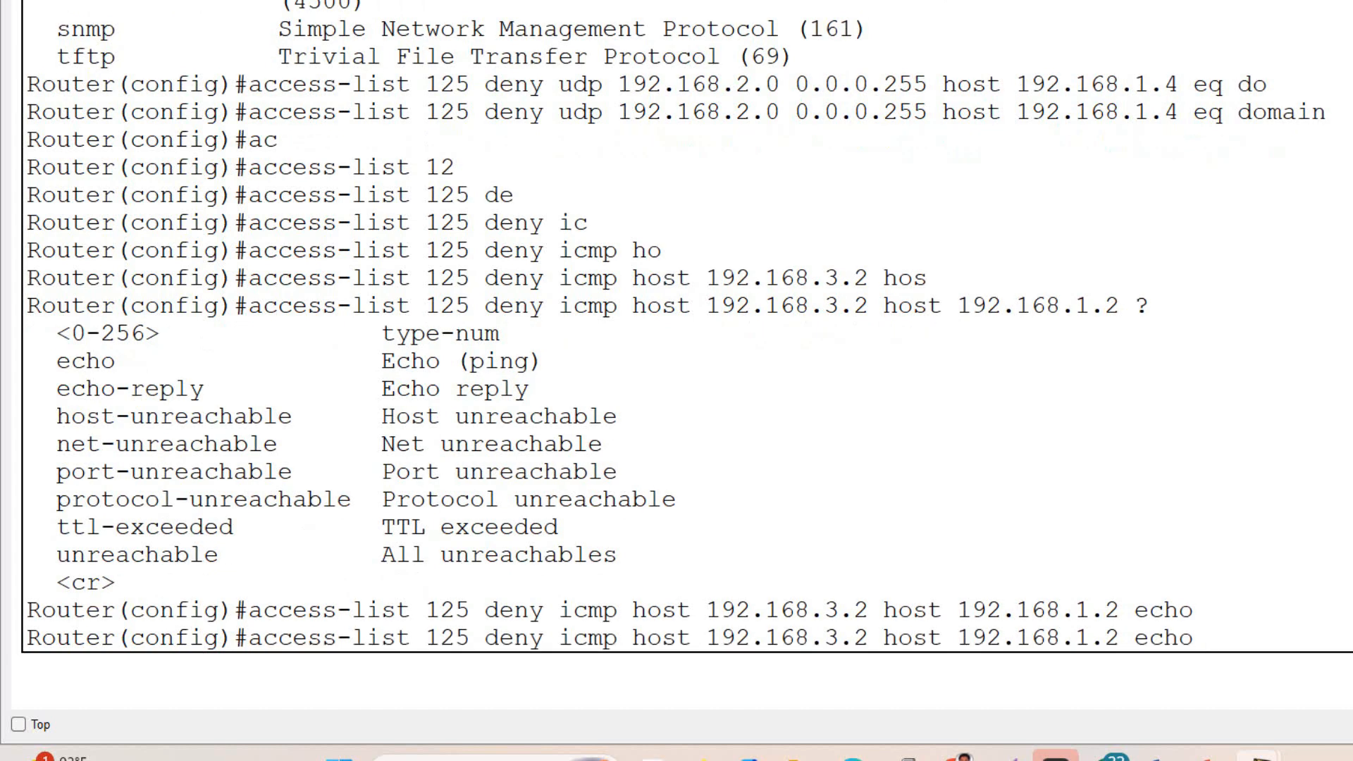
pyautogui.press('BackSpace')
pyautogui.press('BackSpace')
pyautogui.press('BackSpace')
pyautogui.press('BackSpace')
pyautogui.press('BackSpace')
pyautogui.write('echo-r')
pyautogui.press('Tab')
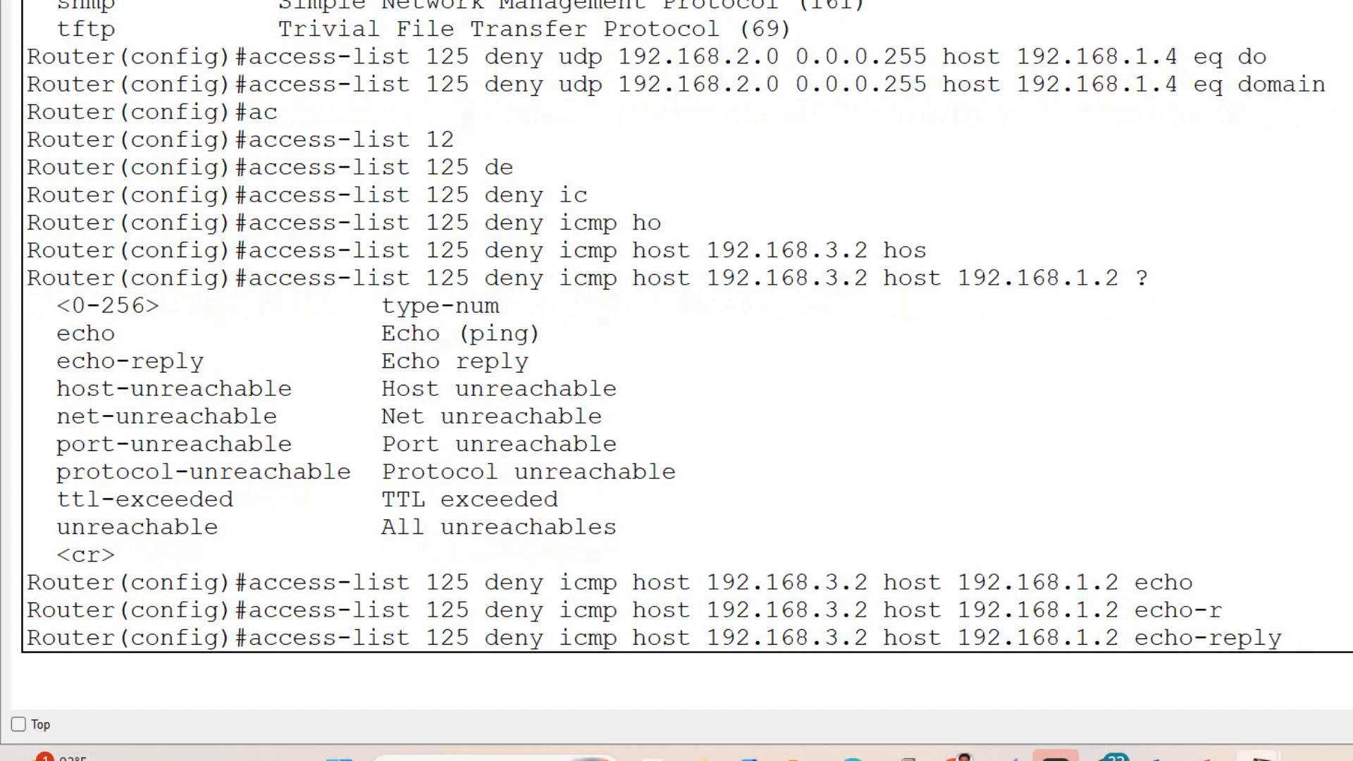
pyautogui.press('Return')
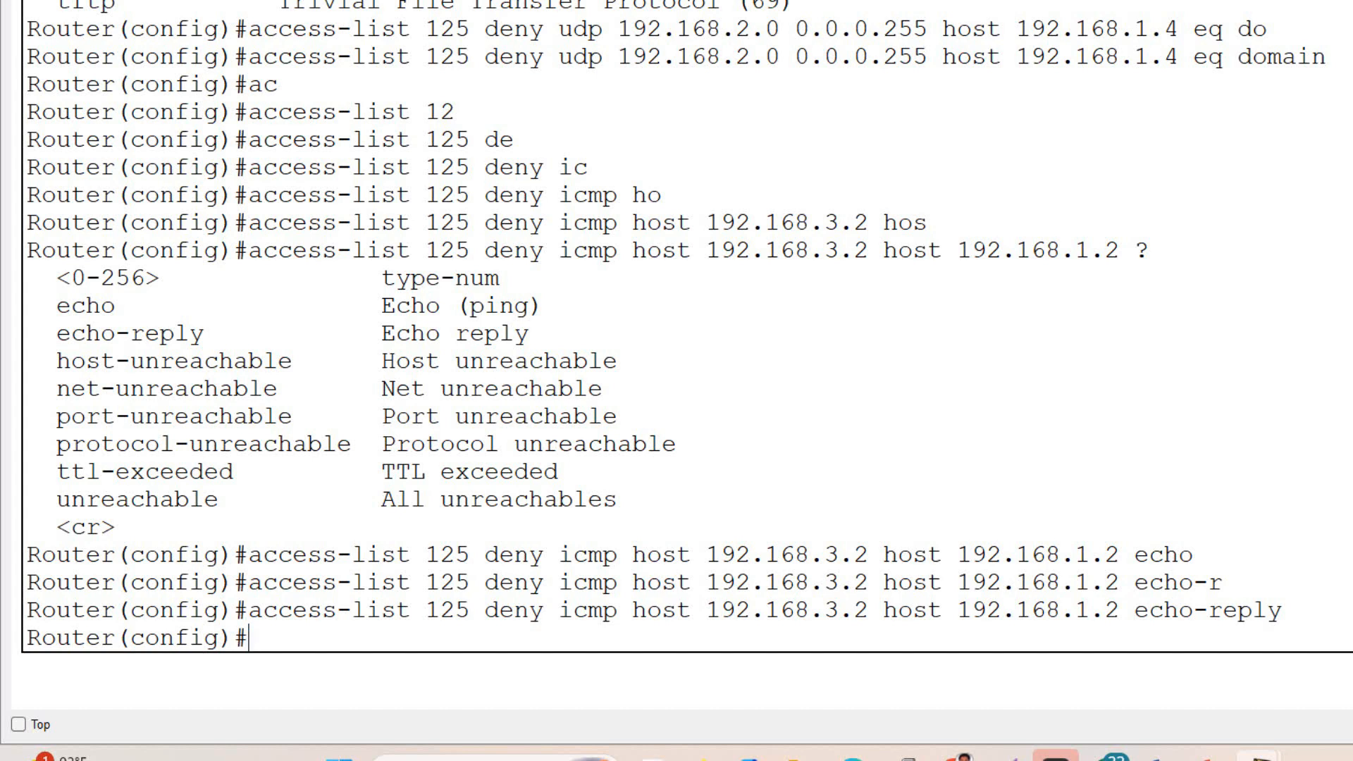
# - List the actions available for access list 125 and begin a permit rule
pyautogui.write('ac')
pyautogui.press('Tab')
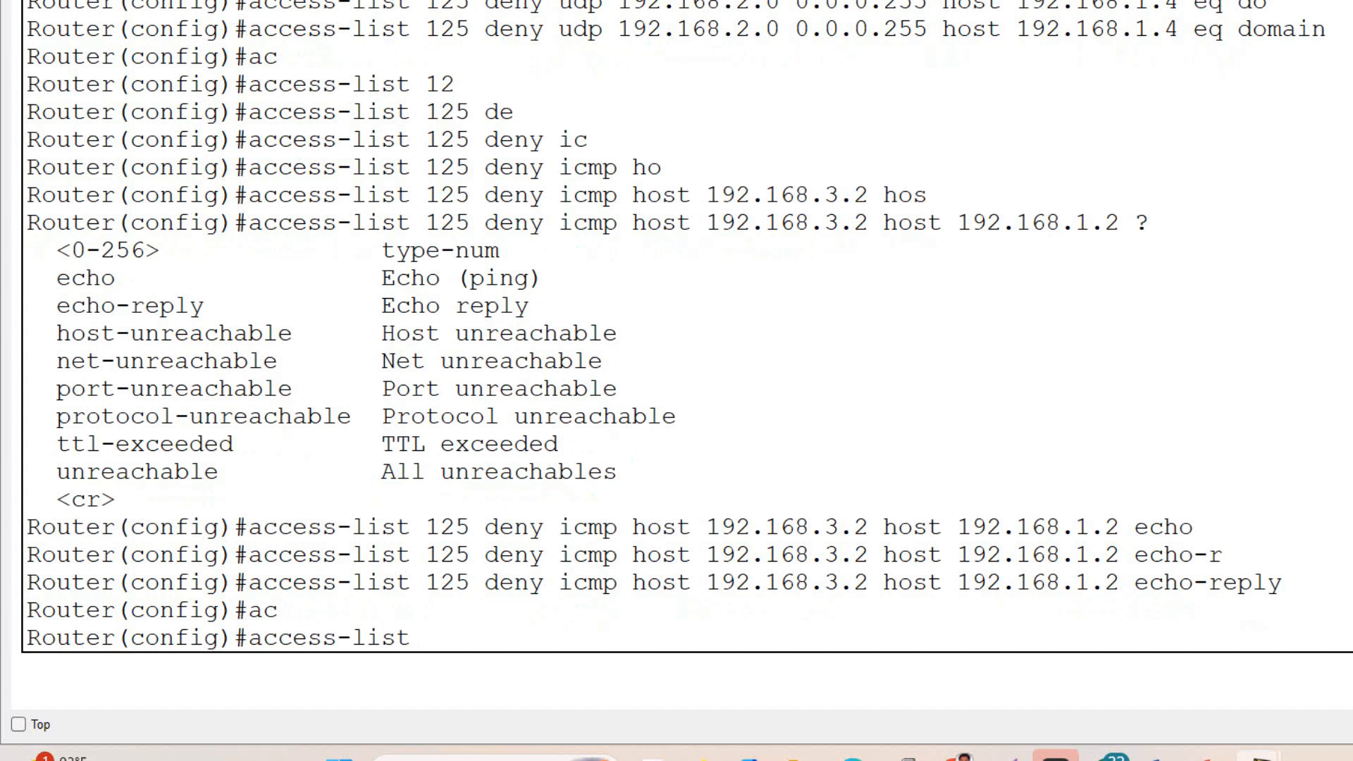
pyautogui.write('125 ?')
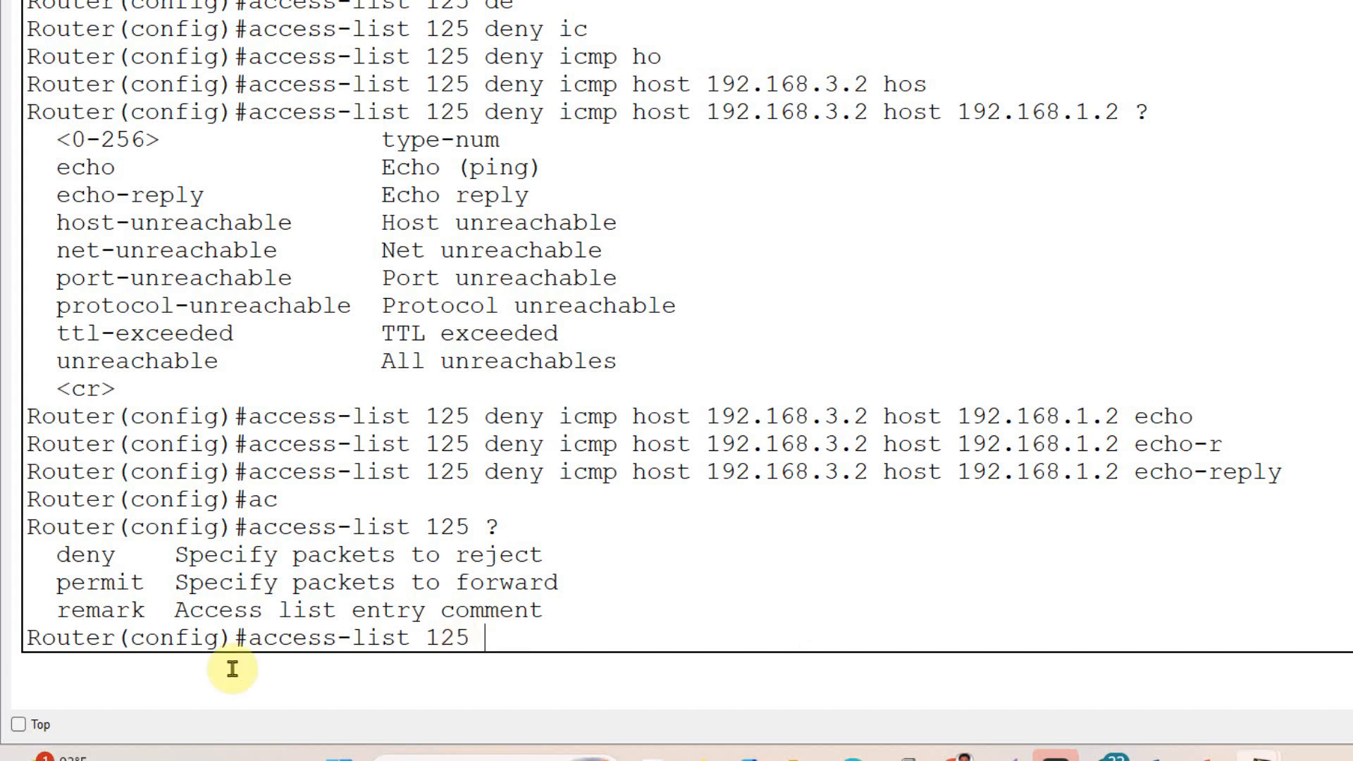
pyautogui.moveTo(56, 582); pyautogui.dragTo(575, 575)
pyautogui.click(520, 632)
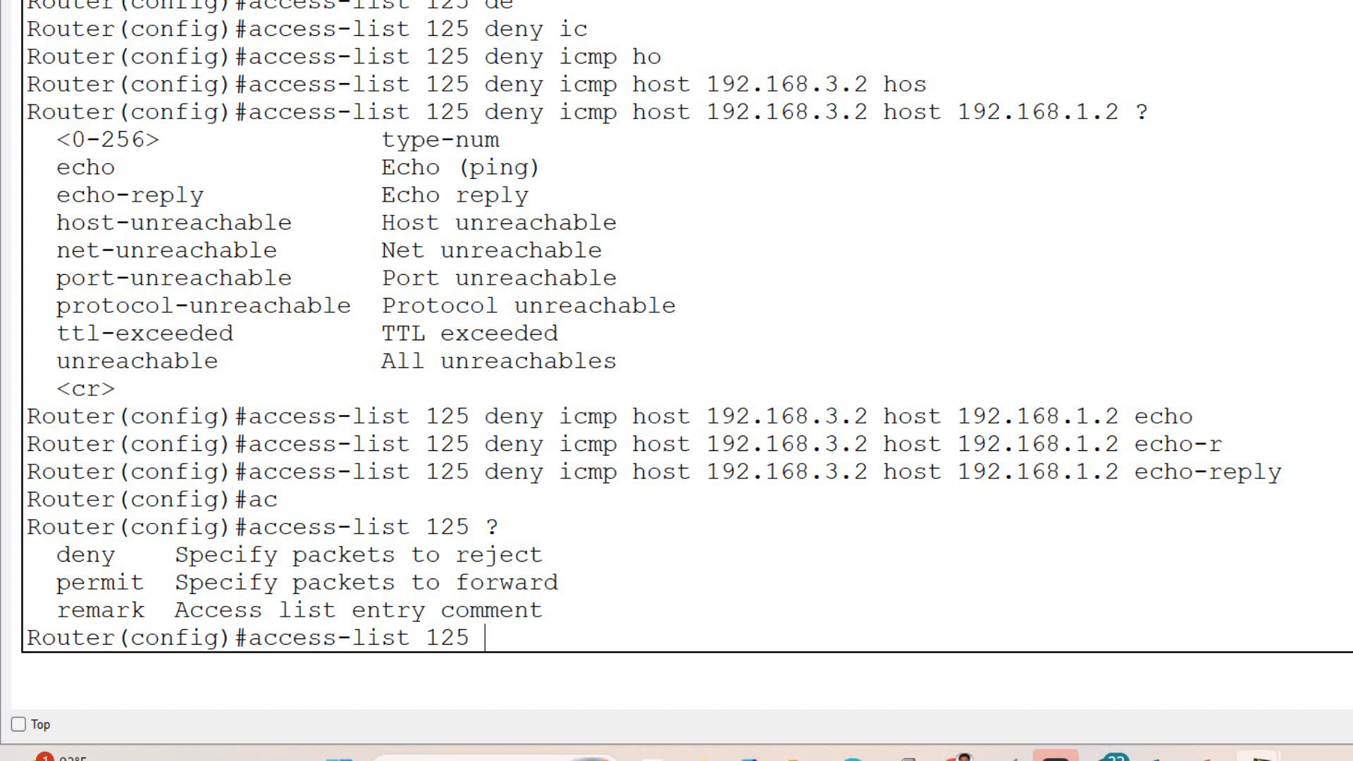
pyautogui.write('p')
pyautogui.write('e')
pyautogui.press('Tab')
# - List the protocol options for the permit rule and choose ip
pyautogui.write('?')
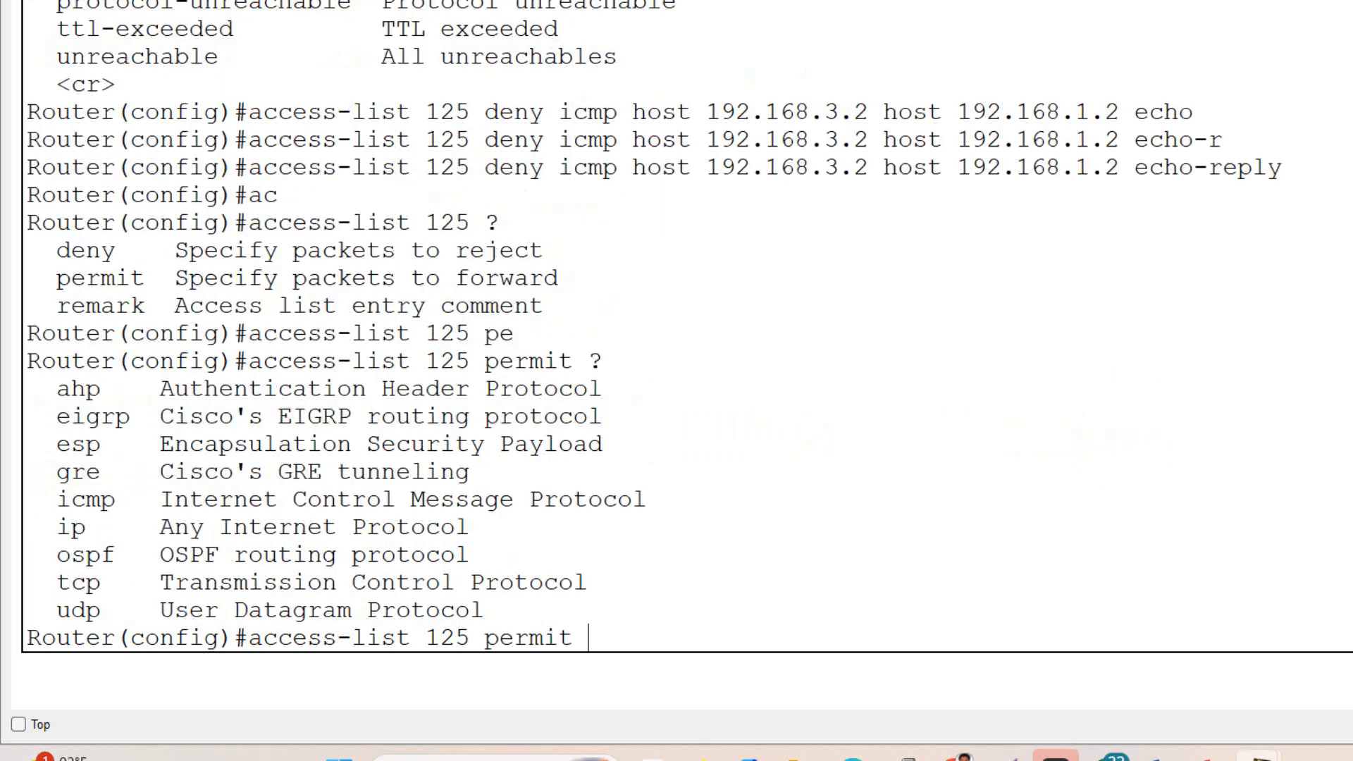
pyautogui.moveTo(57, 527); pyautogui.dragTo(483, 531)
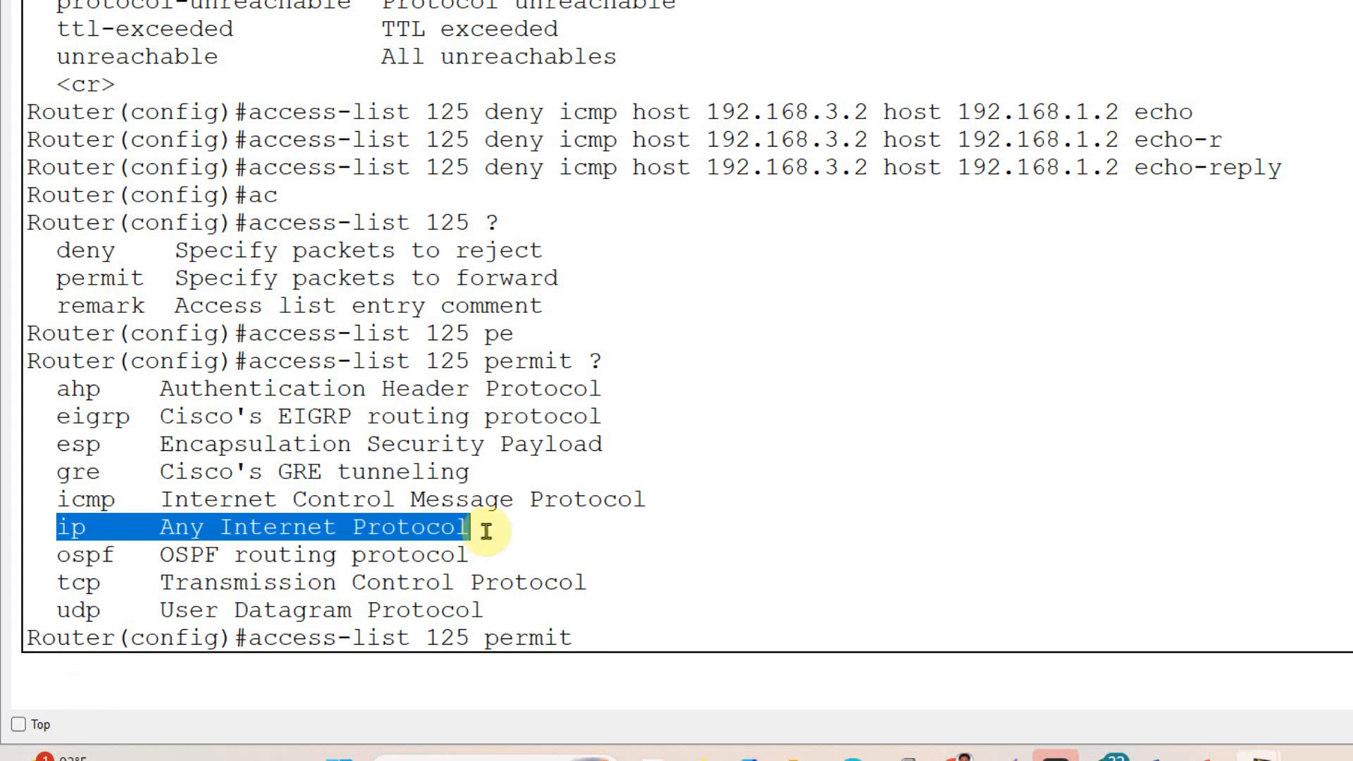
pyautogui.click(607, 642)
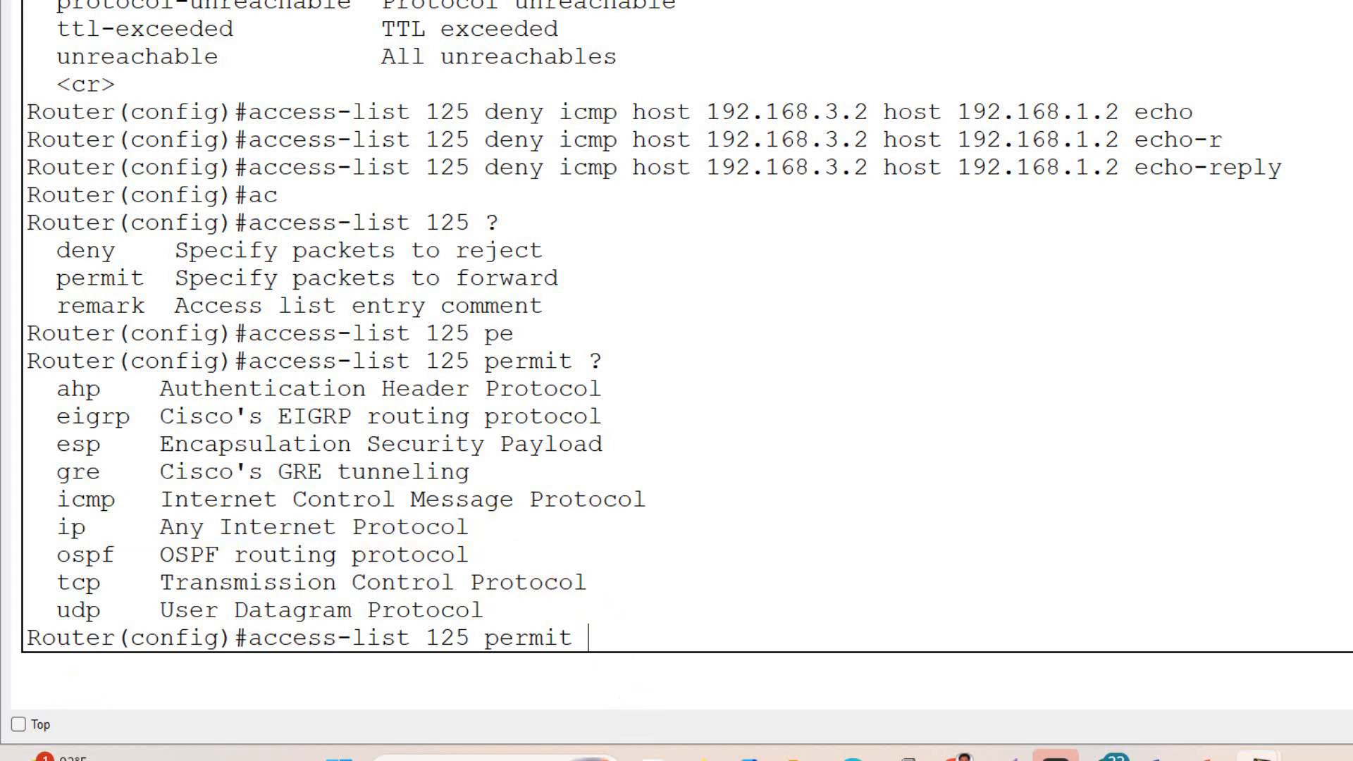
pyautogui.write('ip ?')
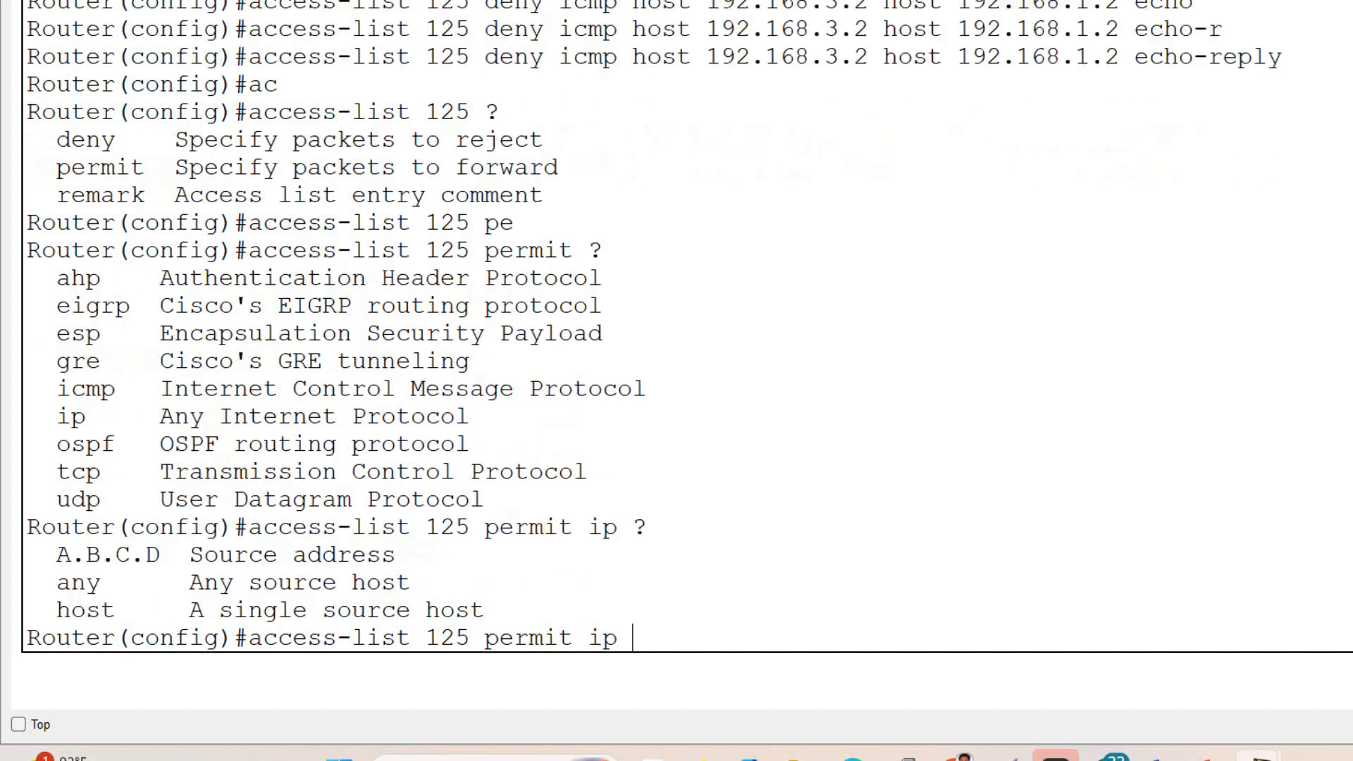
# - List the permit rule's source and destination options and set both to any
pyautogui.moveTo(62, 587); pyautogui.dragTo(498, 573)
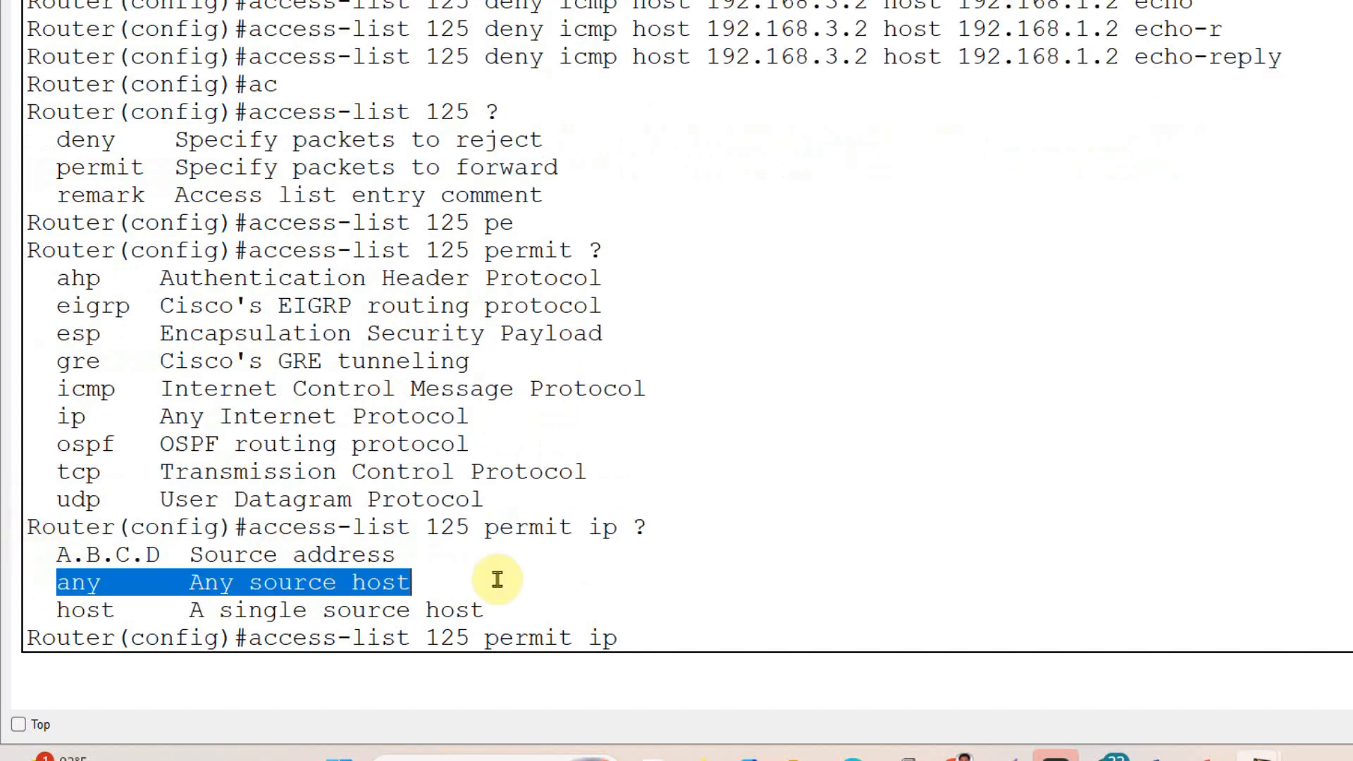
pyautogui.click(645, 617)
pyautogui.write('an')
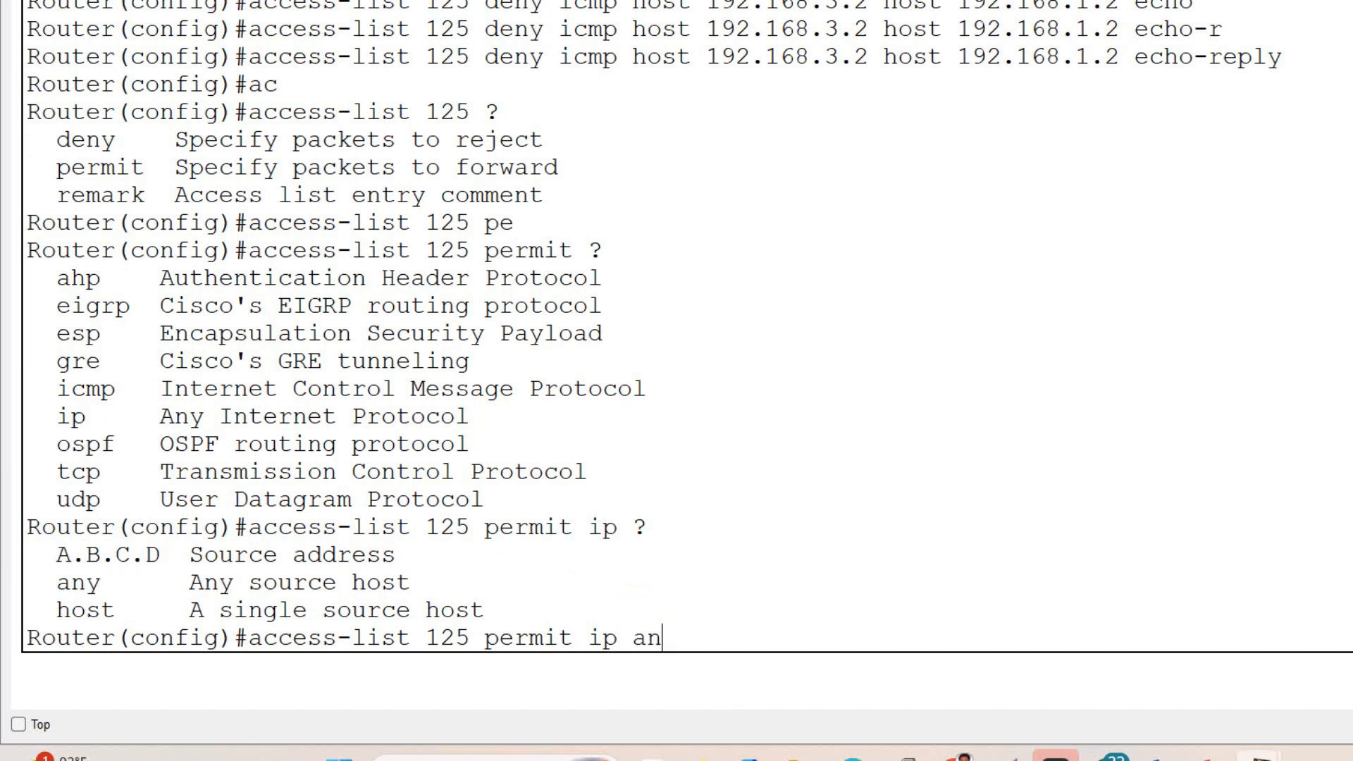
pyautogui.press('Tab')
pyautogui.write('?')
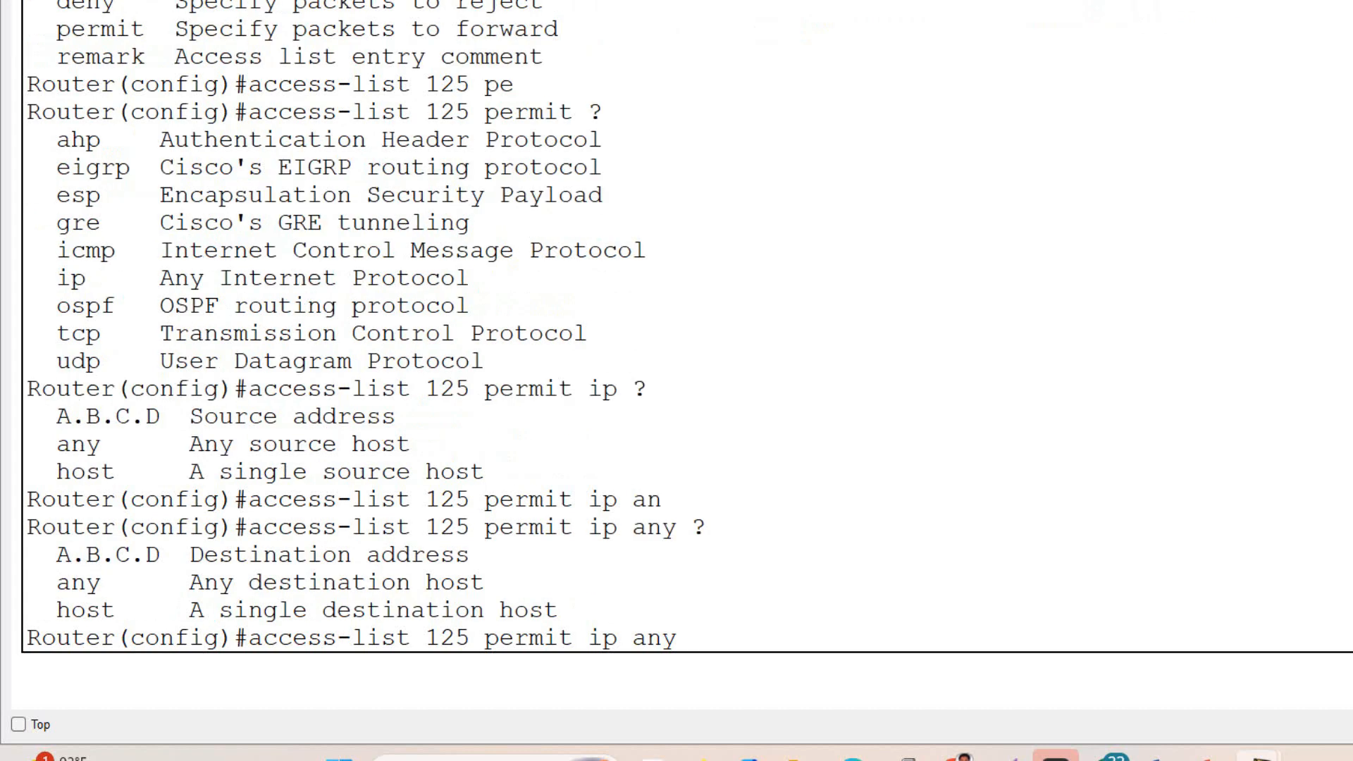
pyautogui.write('an')
pyautogui.press('Tab')
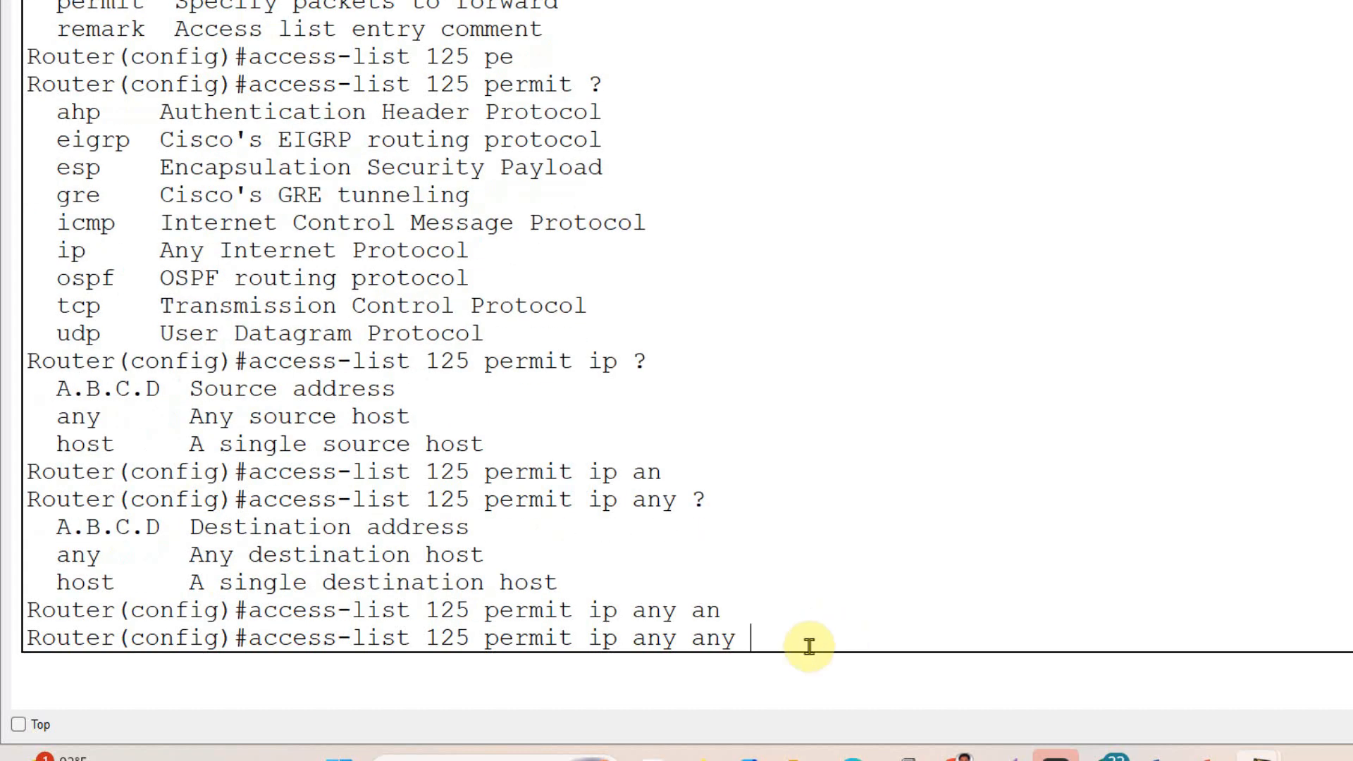
# - Submit the access-list 125 permit ip any any rule and exit global configuration mode
pyautogui.moveTo(782, 637); pyautogui.dragTo(249, 638)
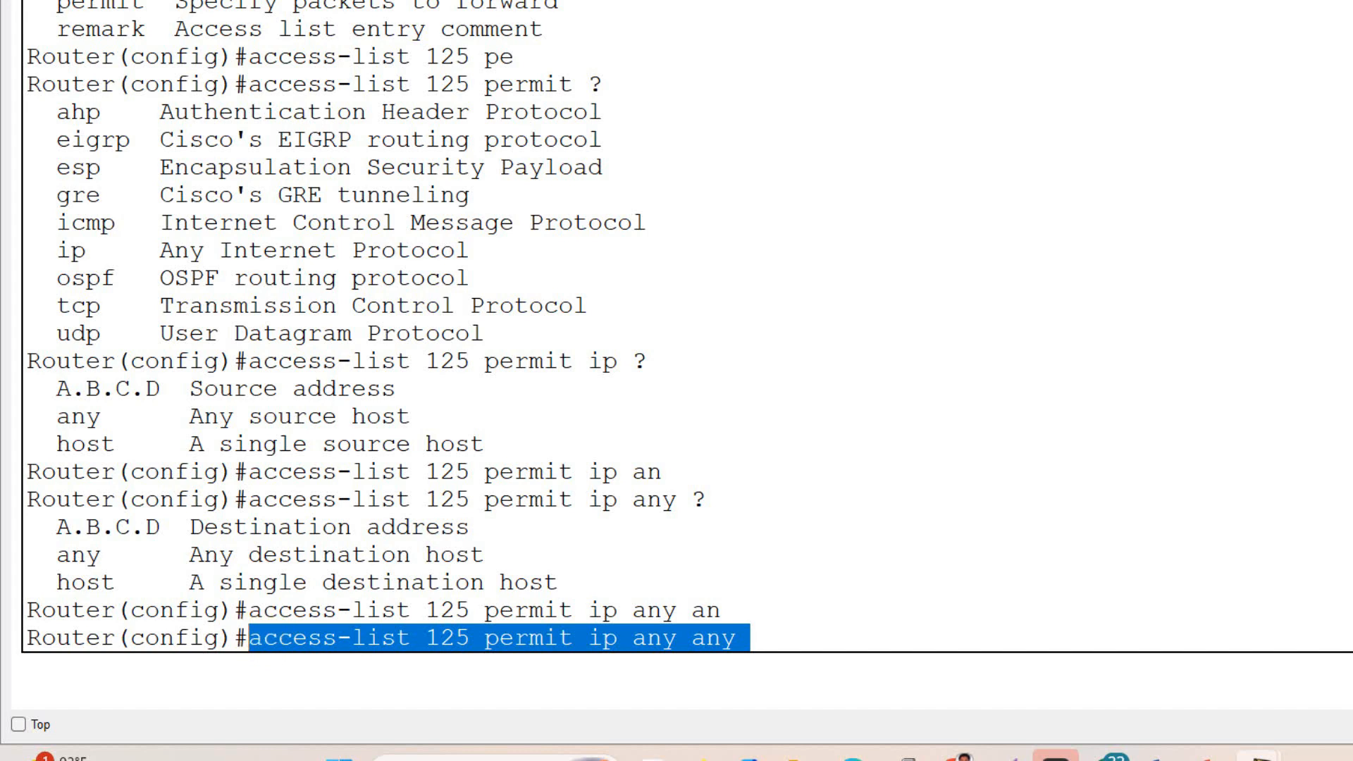
pyautogui.click(755, 643)
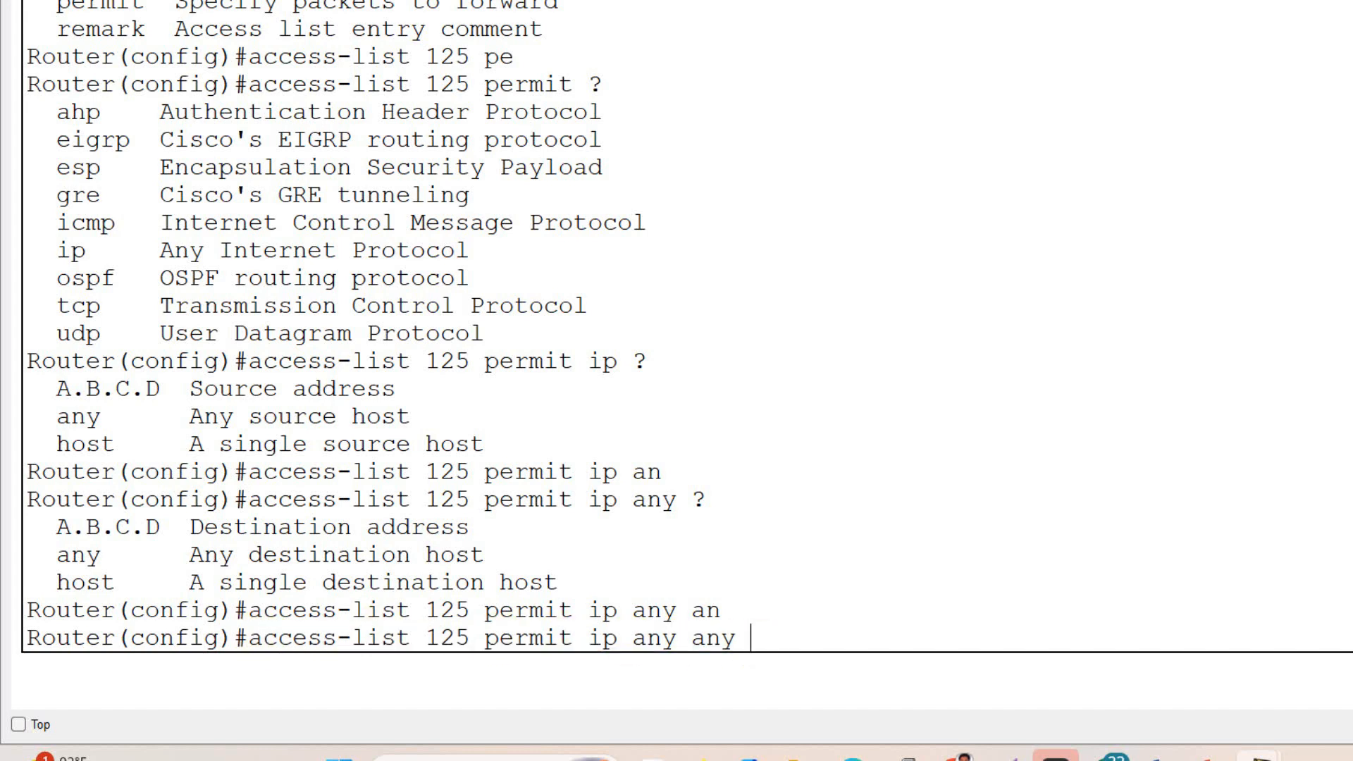
pyautogui.press('Return')
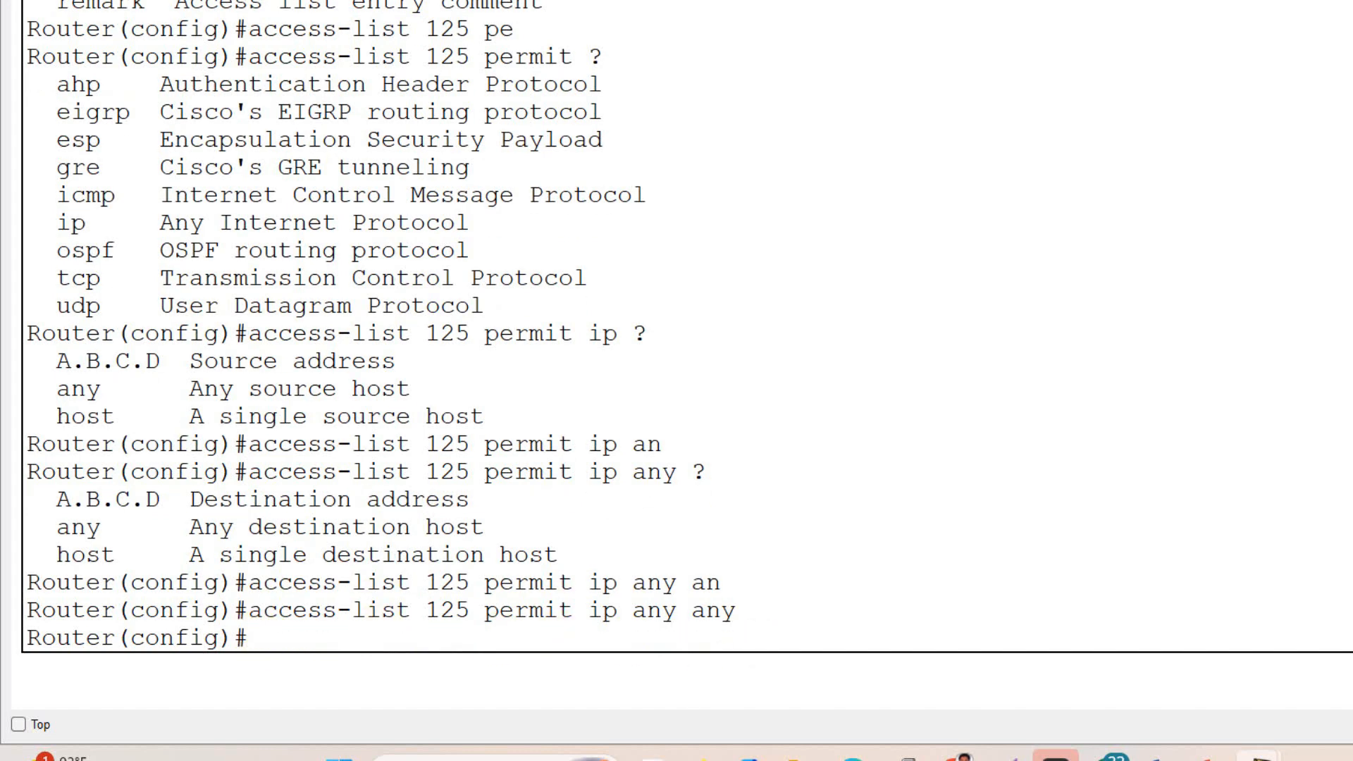
pyautogui.write('exit')
pyautogui.press('Return')
pyautogui.press('Return')
# - Display the router's access lists and review the rules of extended list 125
pyautogui.write('sho')
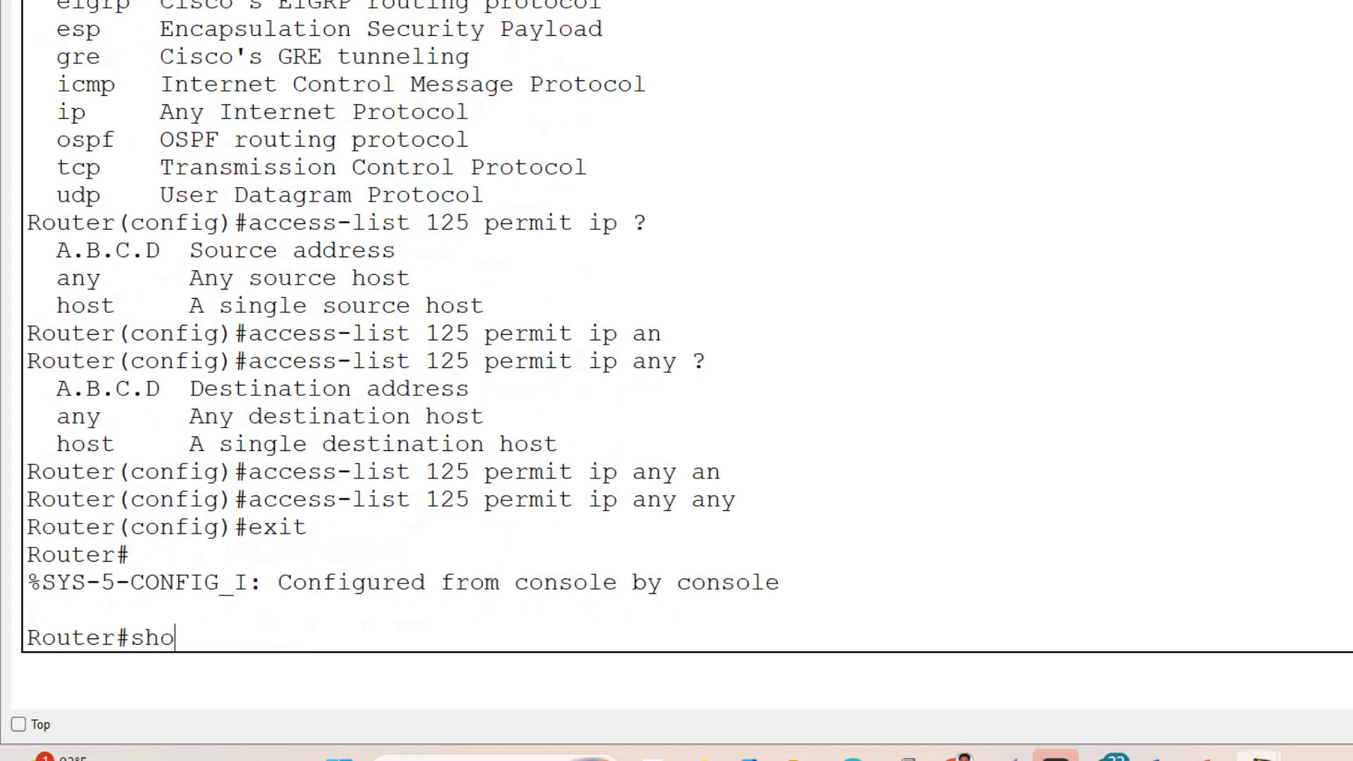
pyautogui.write('w ac')
pyautogui.press('Tab')
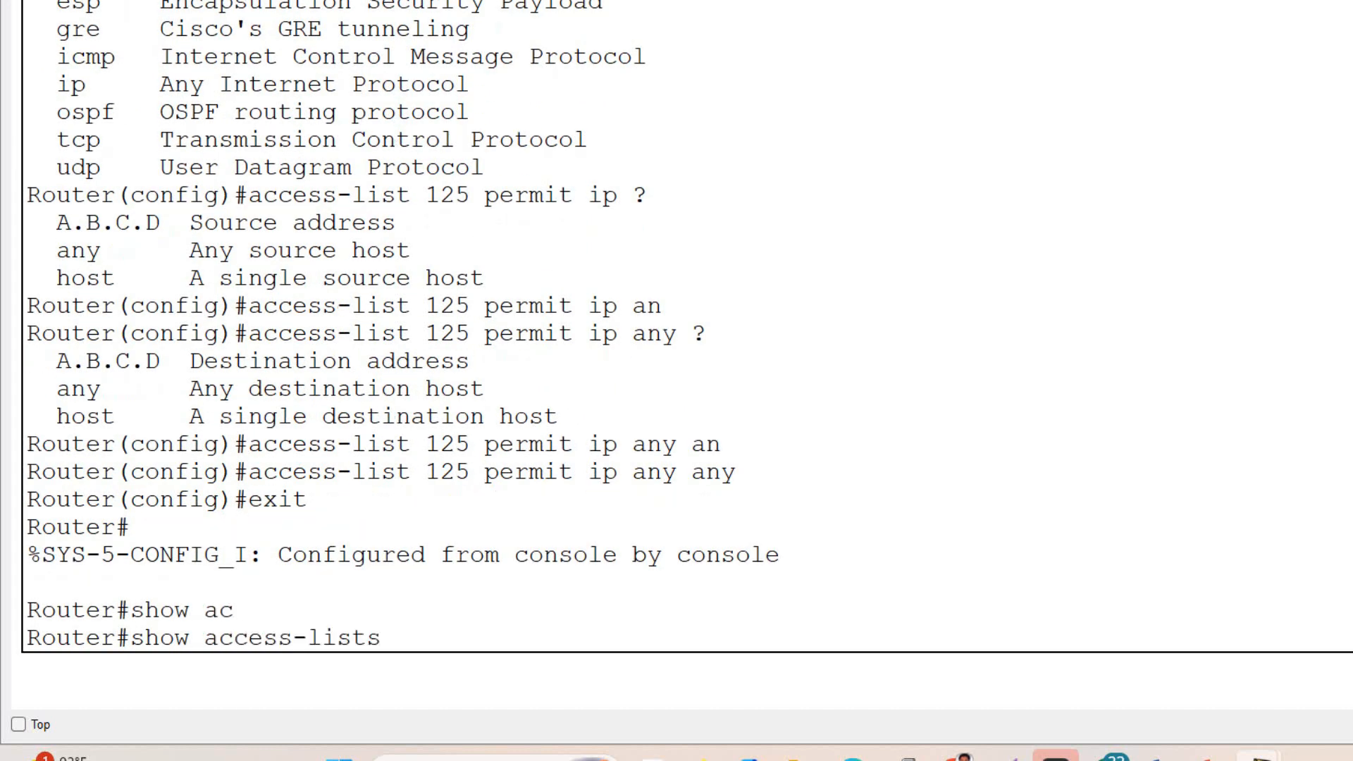
pyautogui.press('Return')
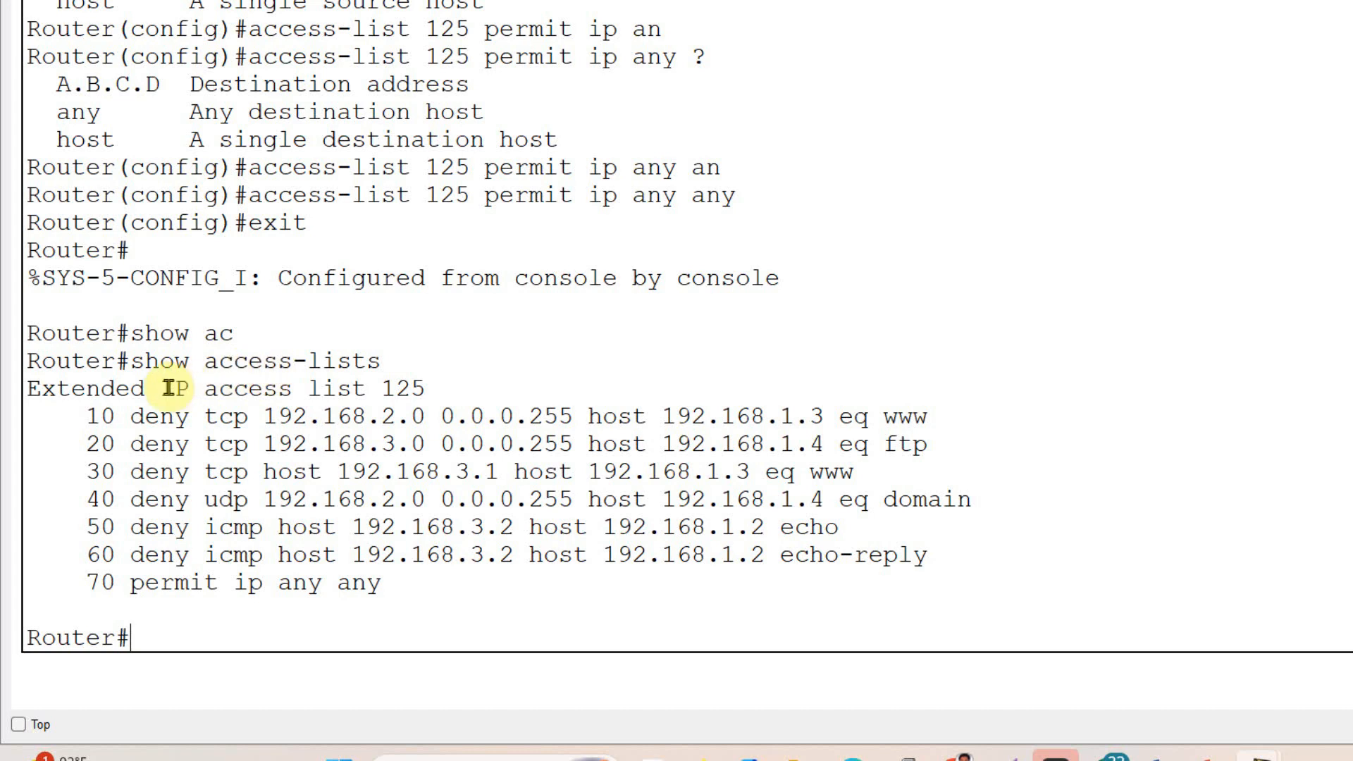
pyautogui.moveTo(163, 390); pyautogui.dragTo(456, 396)
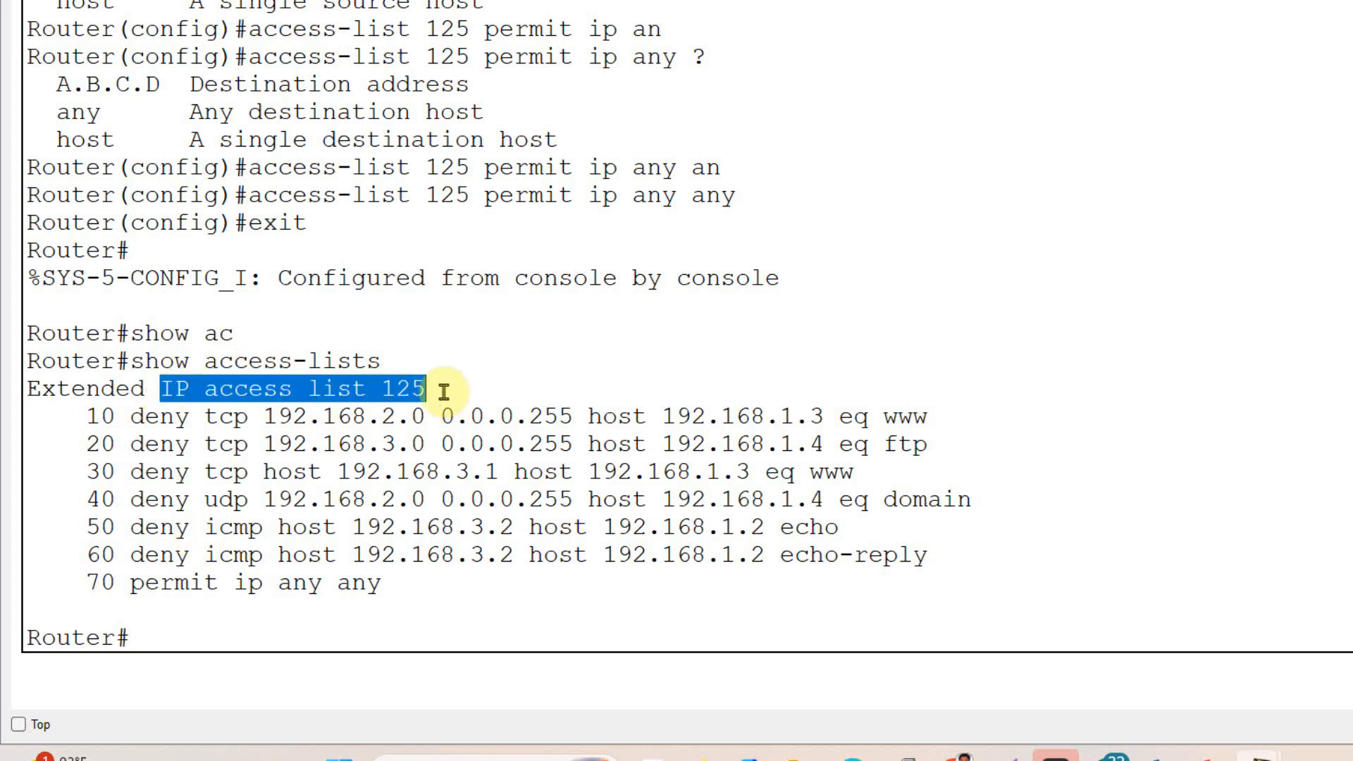
pyautogui.moveTo(86, 418); pyautogui.dragTo(432, 595)
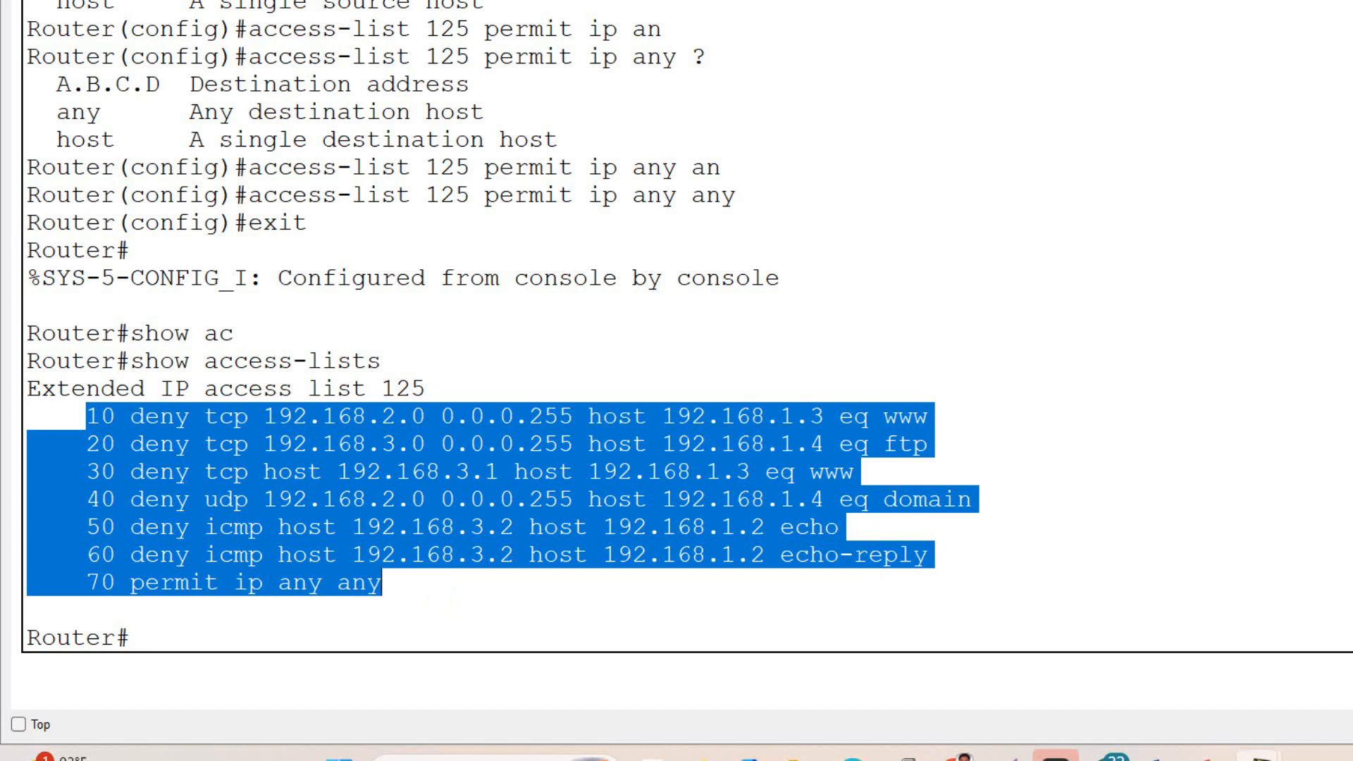
pyautogui.click(208, 632)
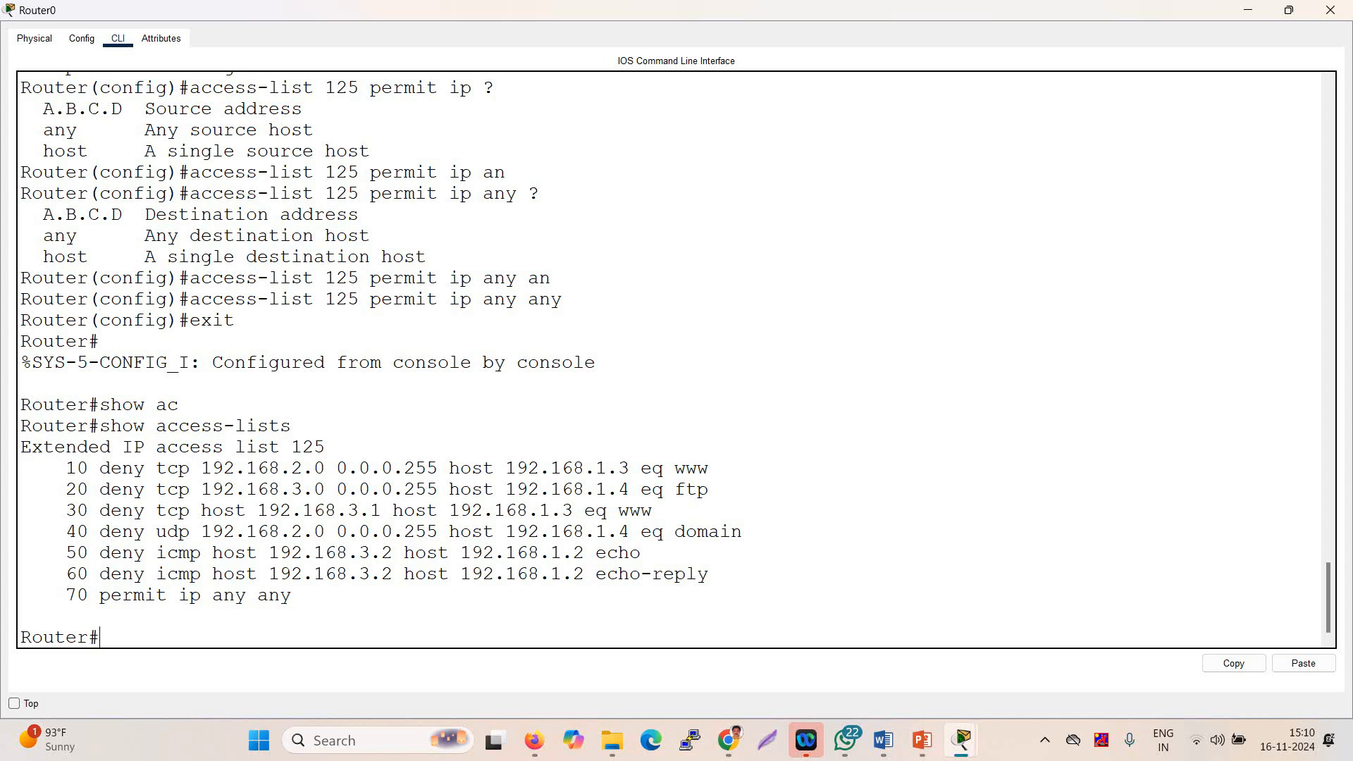
# - Return to the network topology and examine where Server0 and Server1 connect to Router0
pyautogui.moveTo(964, 737)
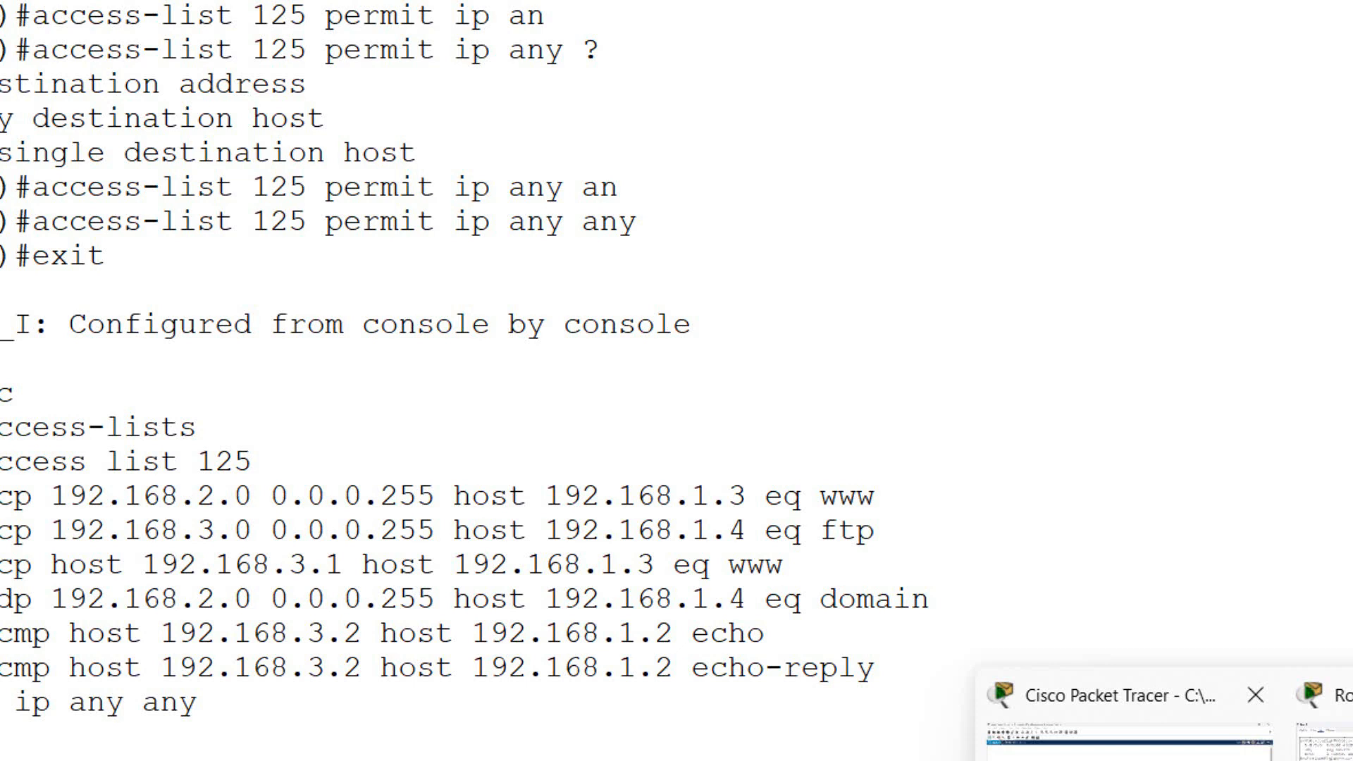
pyautogui.click(1120, 712)
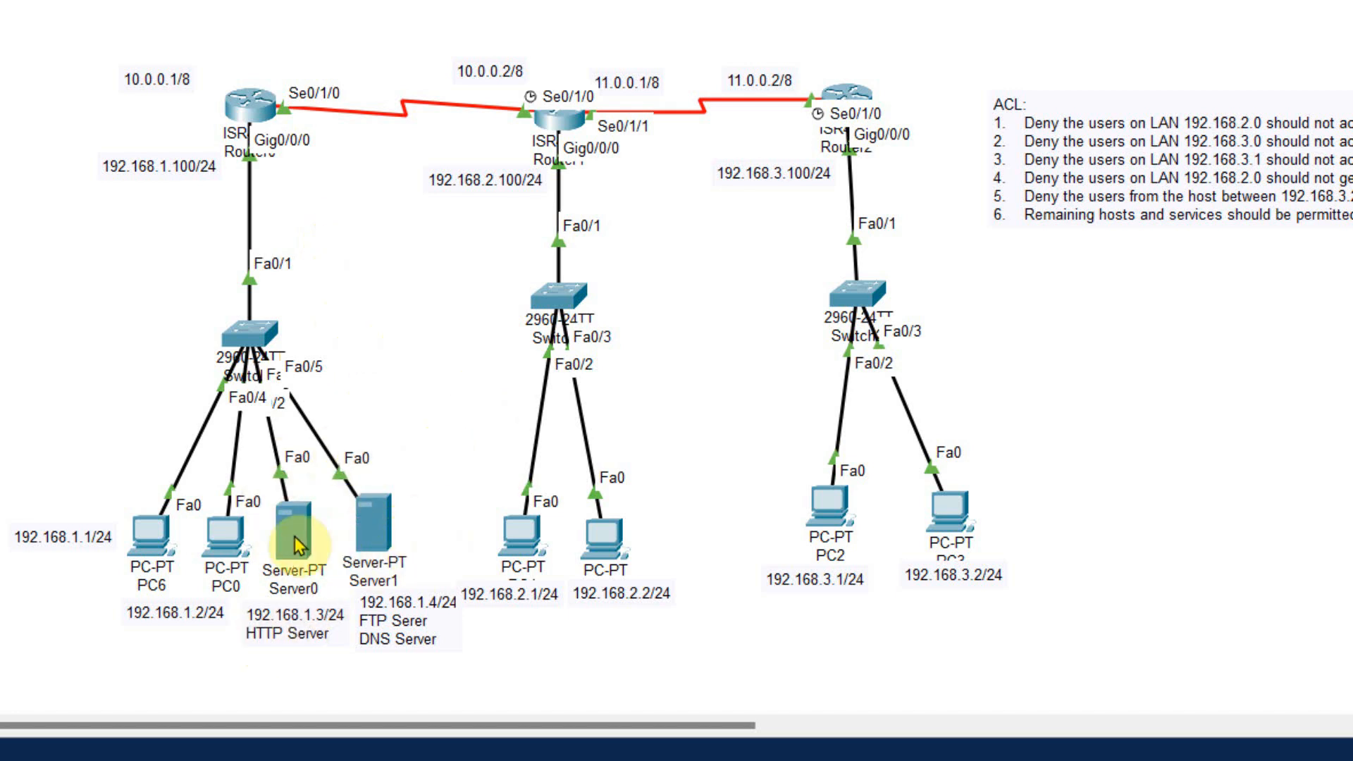
pyautogui.moveTo(363, 553)
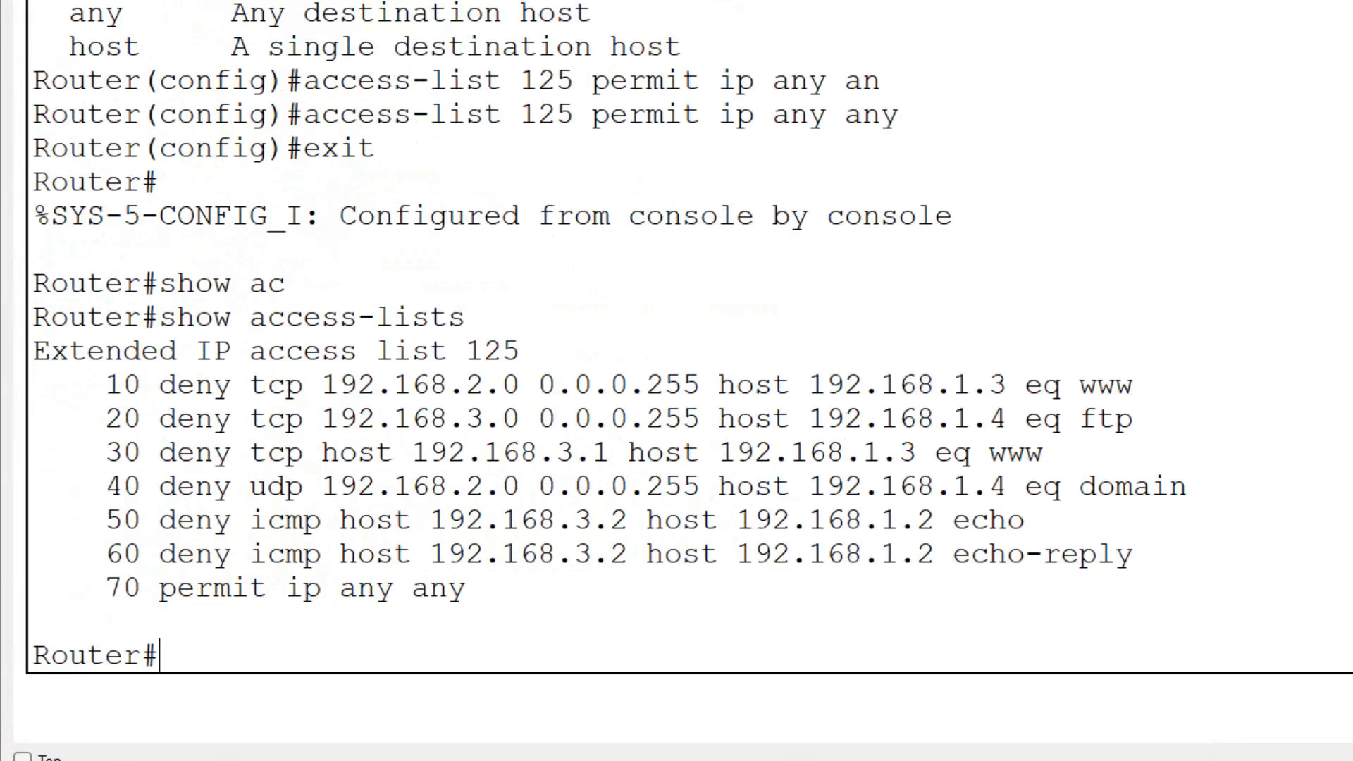
# - Enter global configuration mode on Router0 with configure t
pyautogui.write('con')
pyautogui.press('Tab')
pyautogui.press('BackSpace')
pyautogui.press('BackSpace')
pyautogui.press('BackSpace')
pyautogui.write('conf')
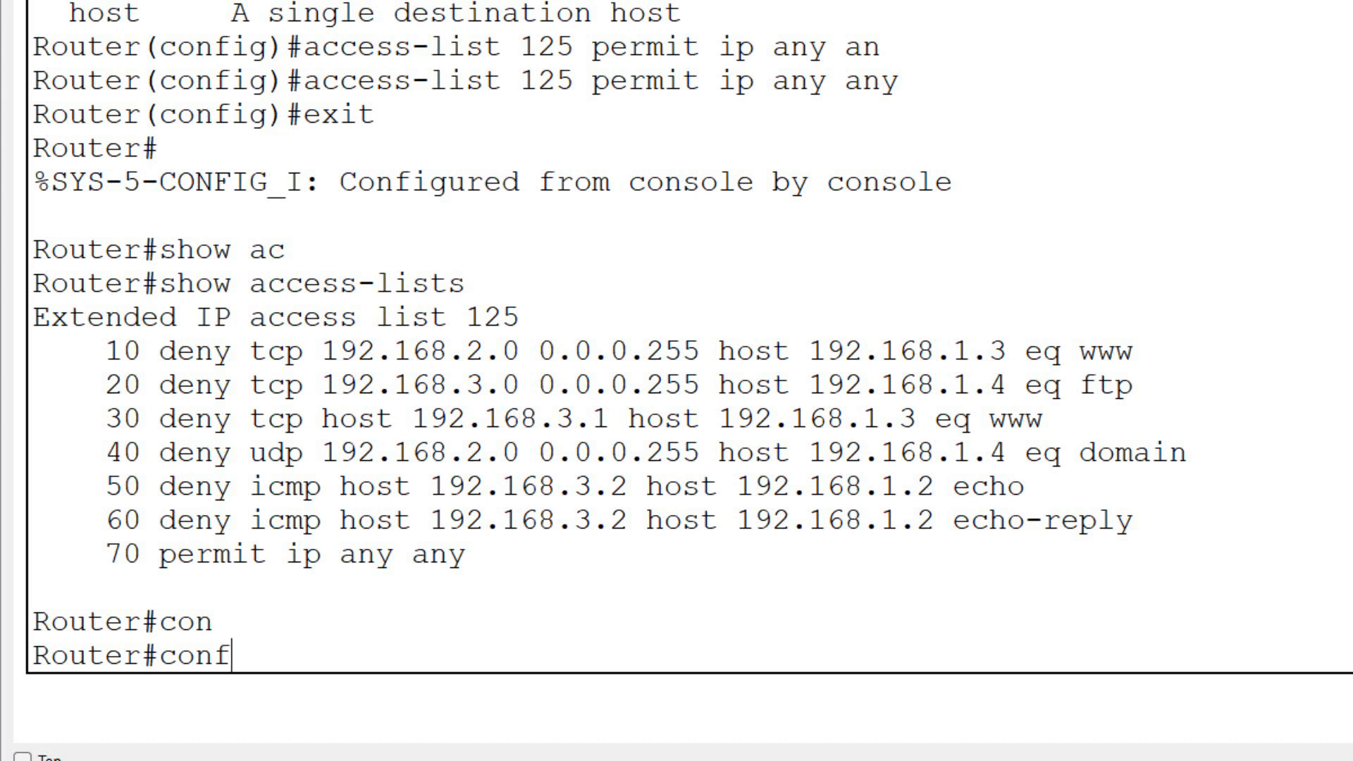
pyautogui.press('Tab')
pyautogui.write('t')
pyautogui.press('Return')
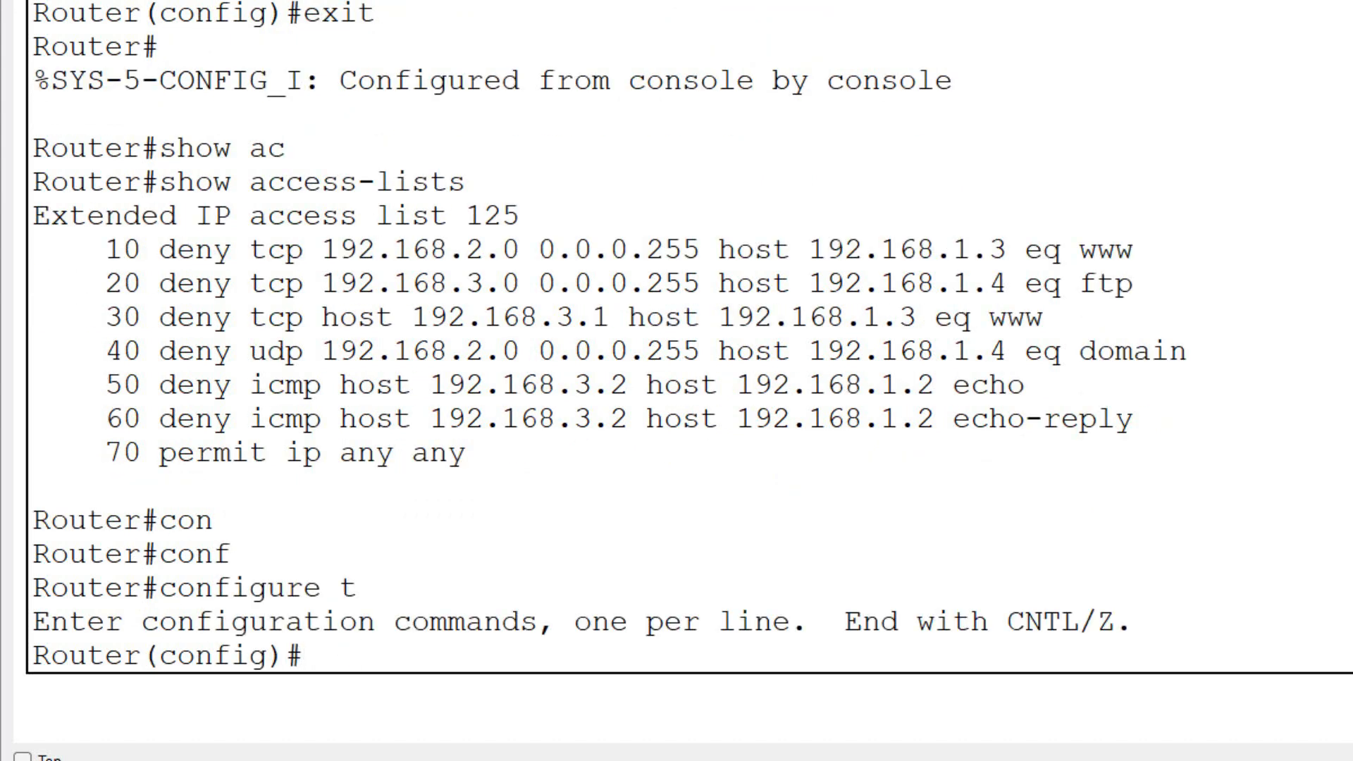
# - Enter interface configuration mode for gigabitEthernet 0/0/0
pyautogui.write('in')
pyautogui.press('Tab')
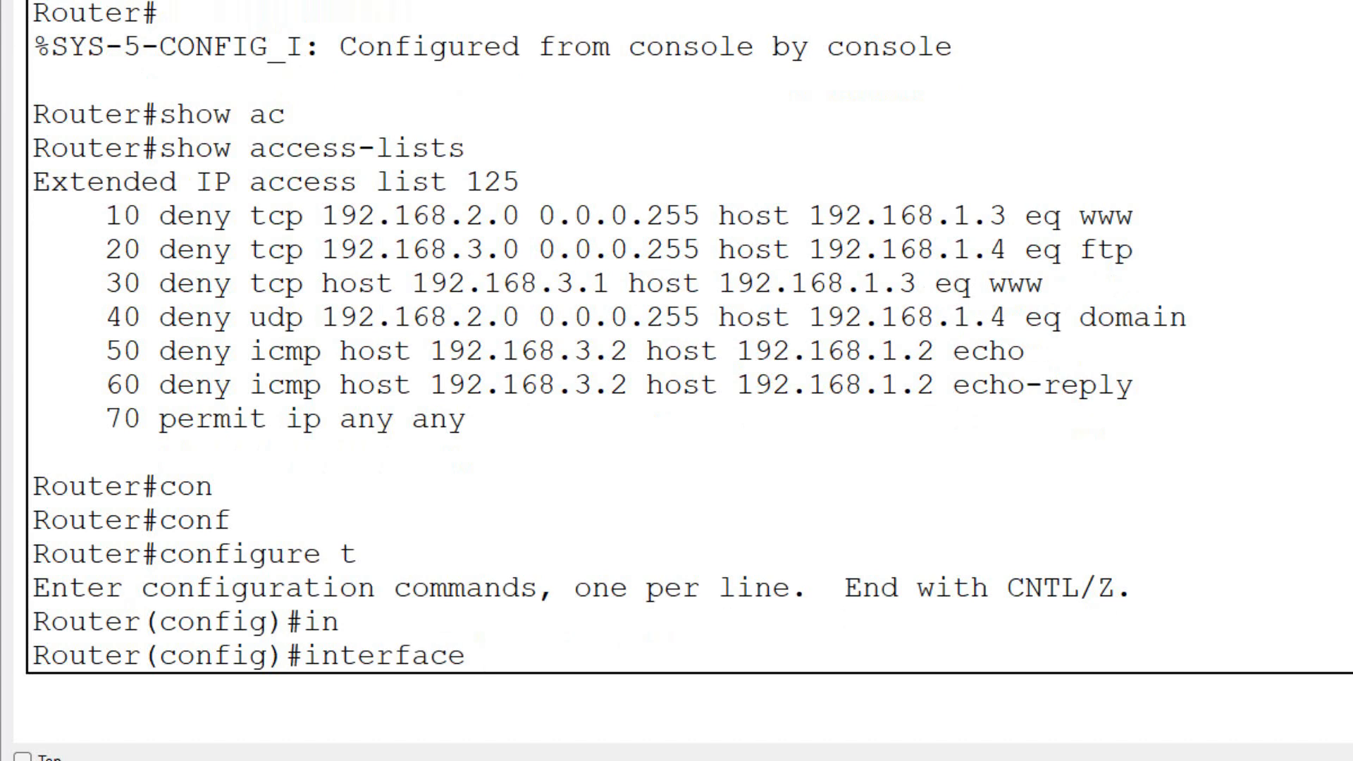
pyautogui.write('g')
pyautogui.press('Tab')
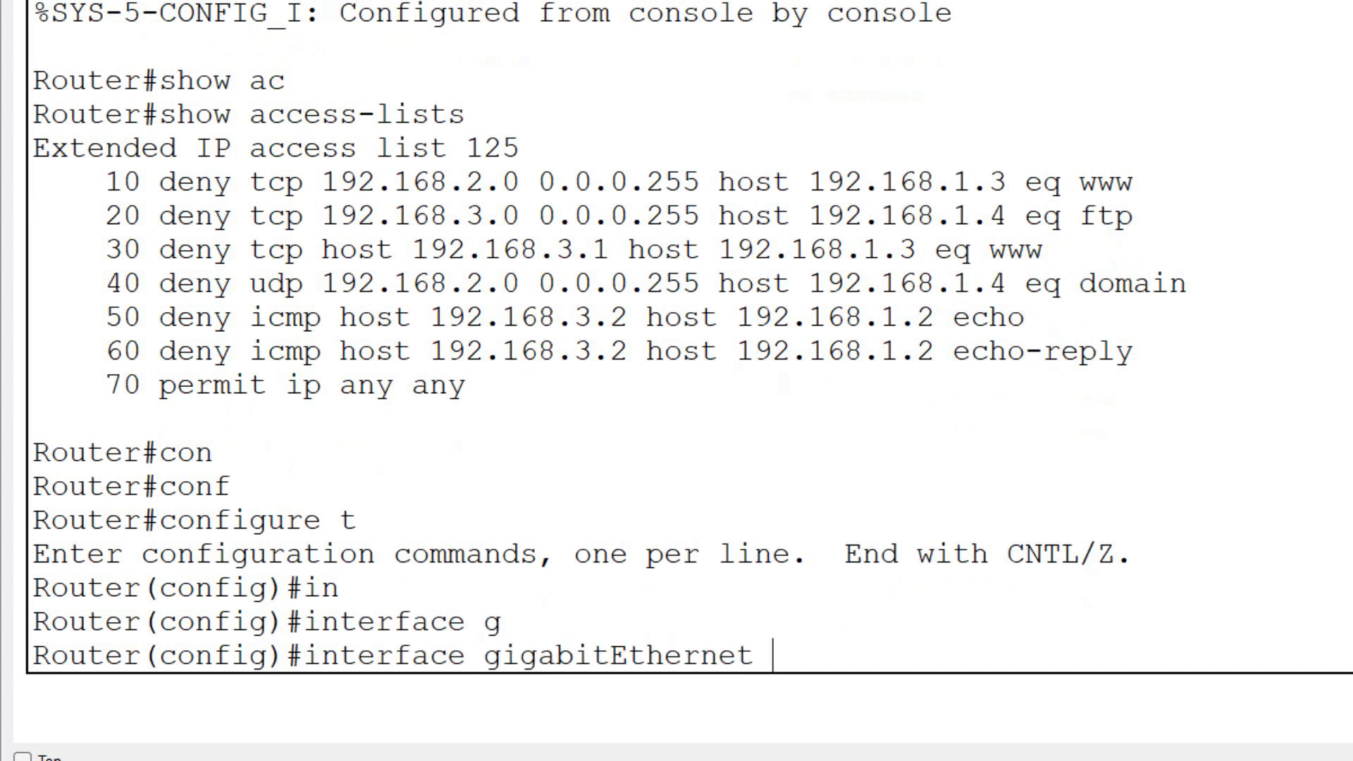
pyautogui.write('0/0/0')
pyautogui.press('Return')
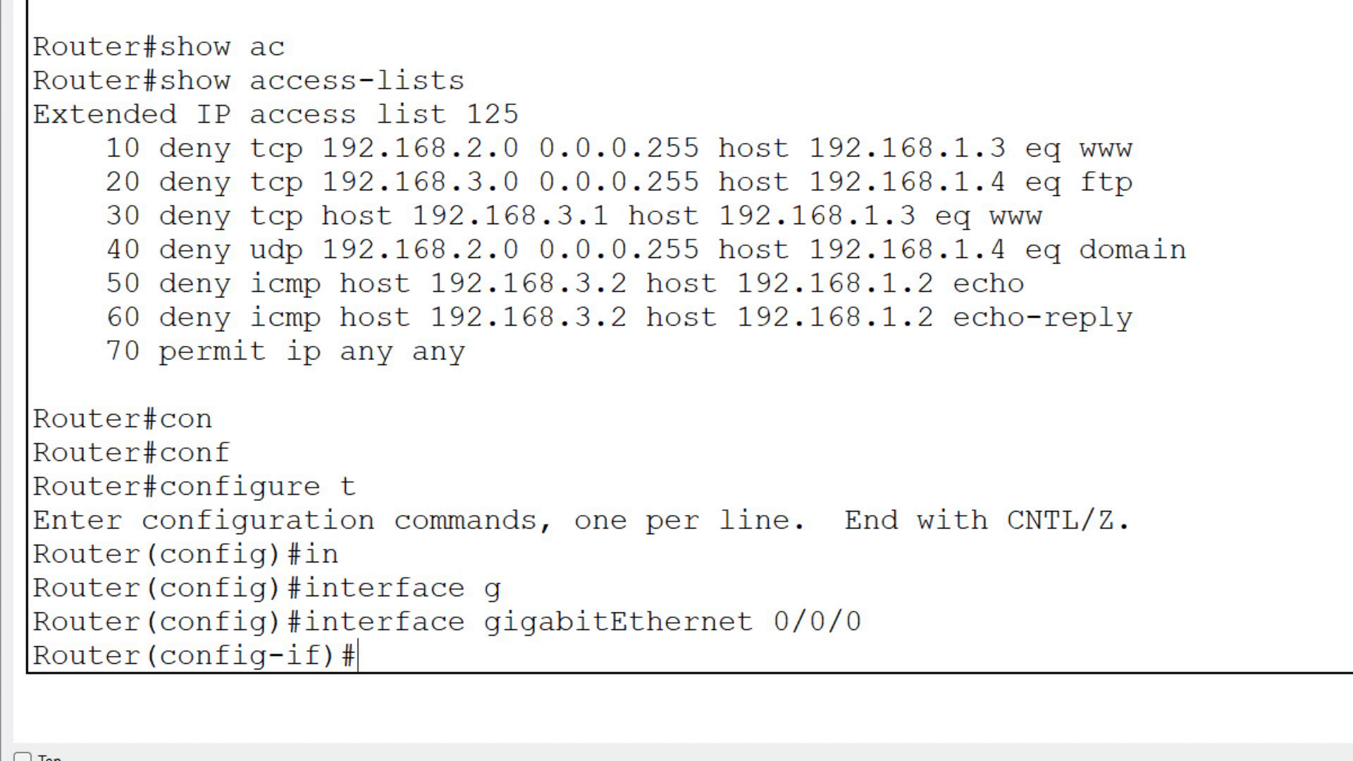
# - List the direction options for ip access-group 125 and apply the access list to the interface as out
pyautogui.write('ip a')
pyautogui.press('Tab')
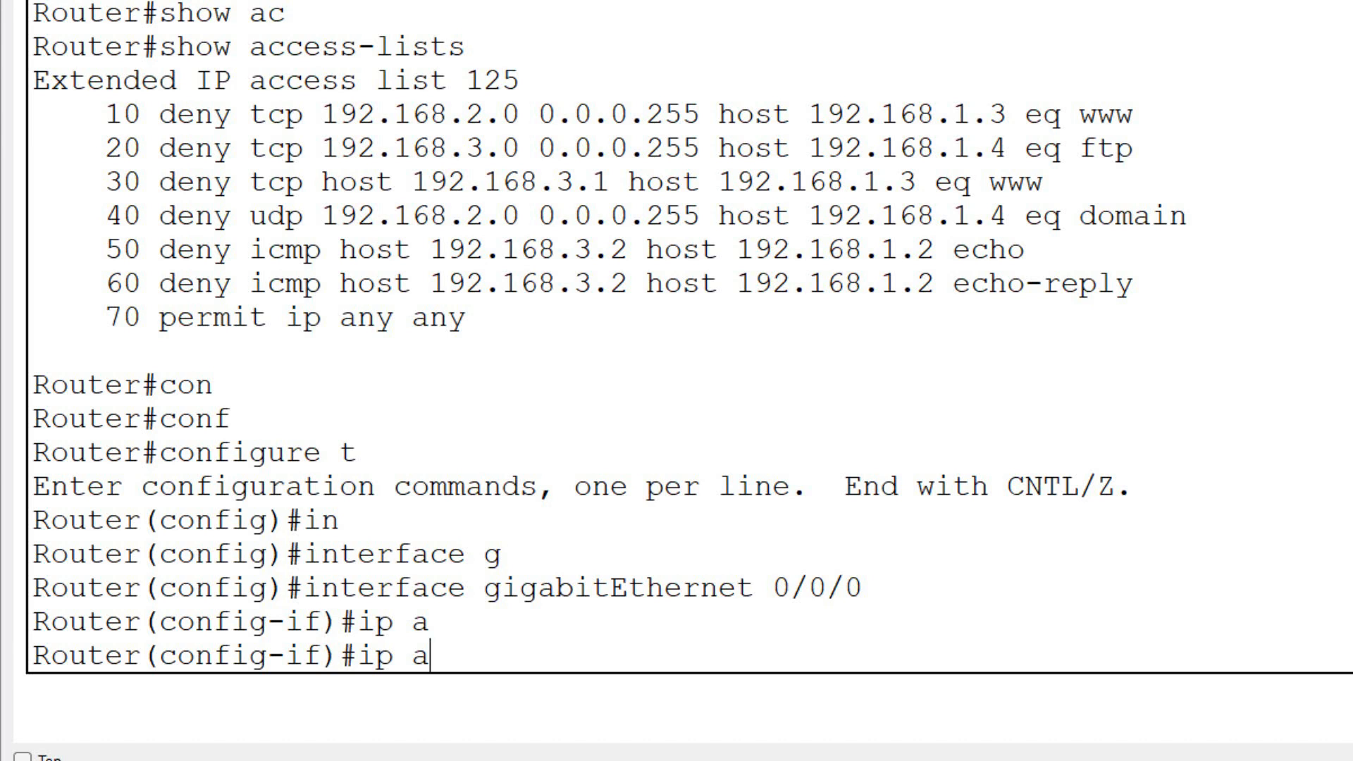
pyautogui.write('c')
pyautogui.press('Tab')
pyautogui.write('125 ')
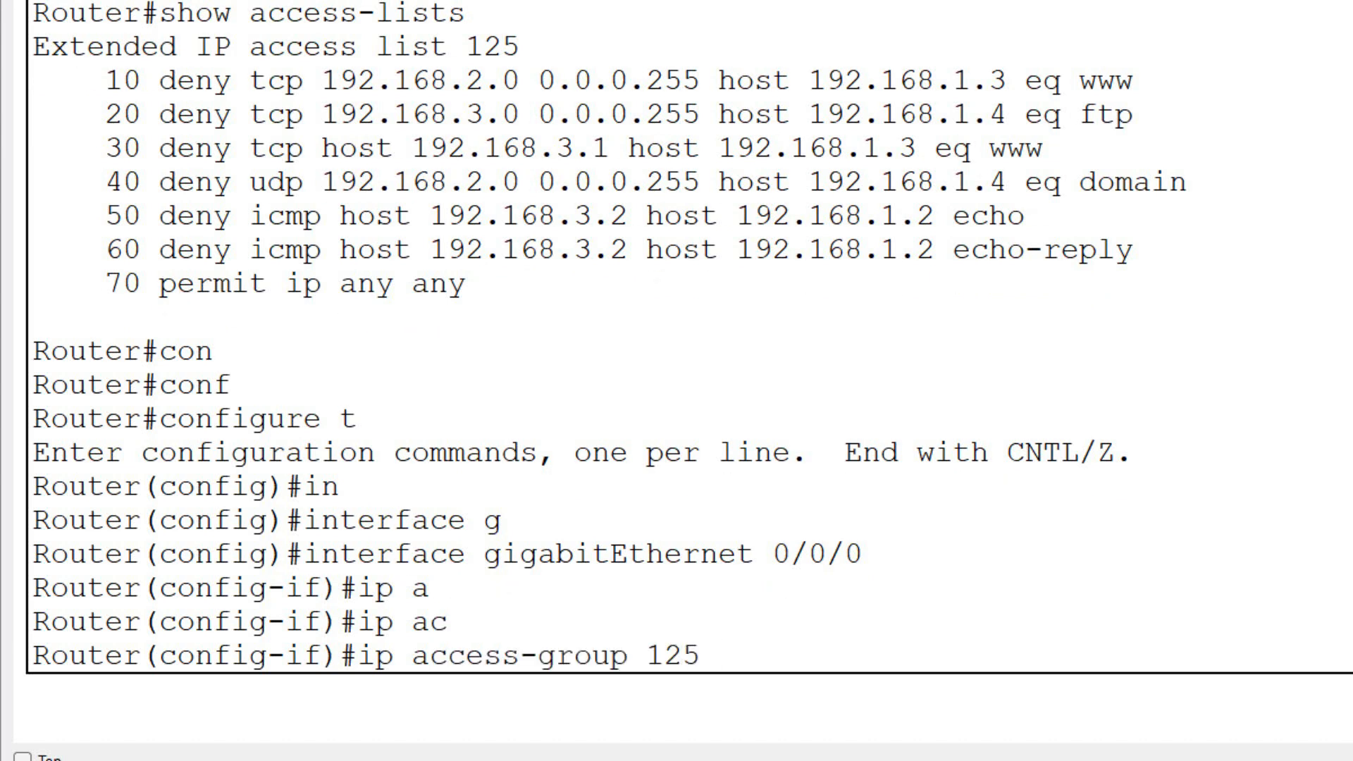
pyautogui.write('?')
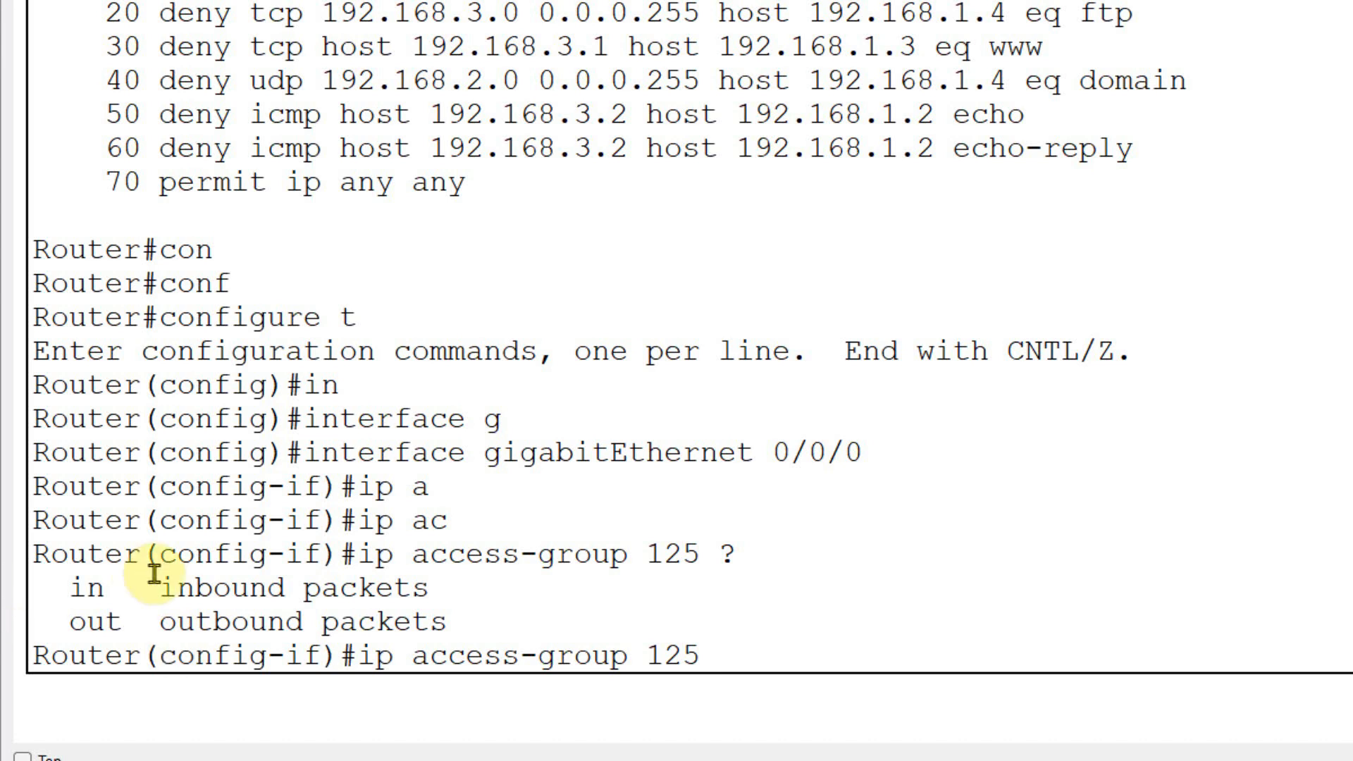
pyautogui.moveTo(59, 587); pyautogui.dragTo(450, 620)
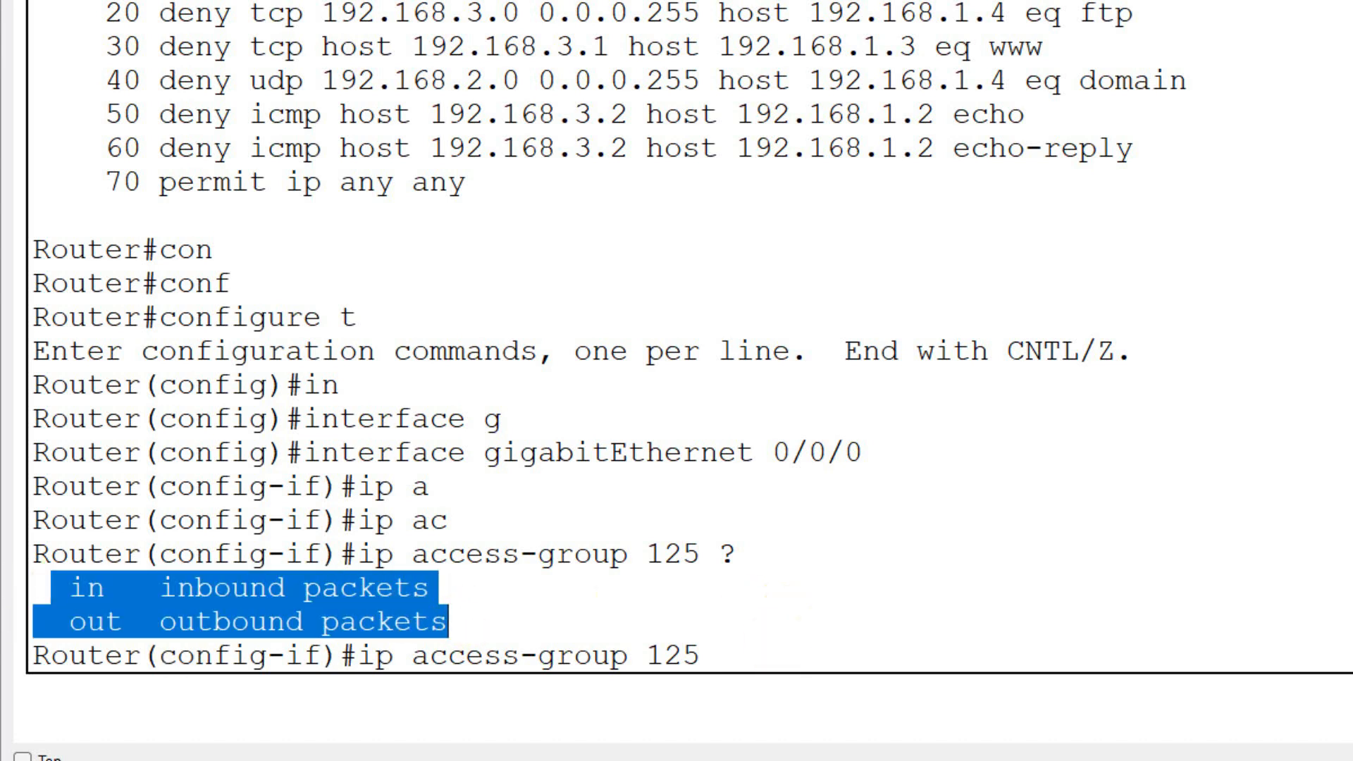
pyautogui.click(775, 650)
pyautogui.write('o')
pyautogui.press('Tab')
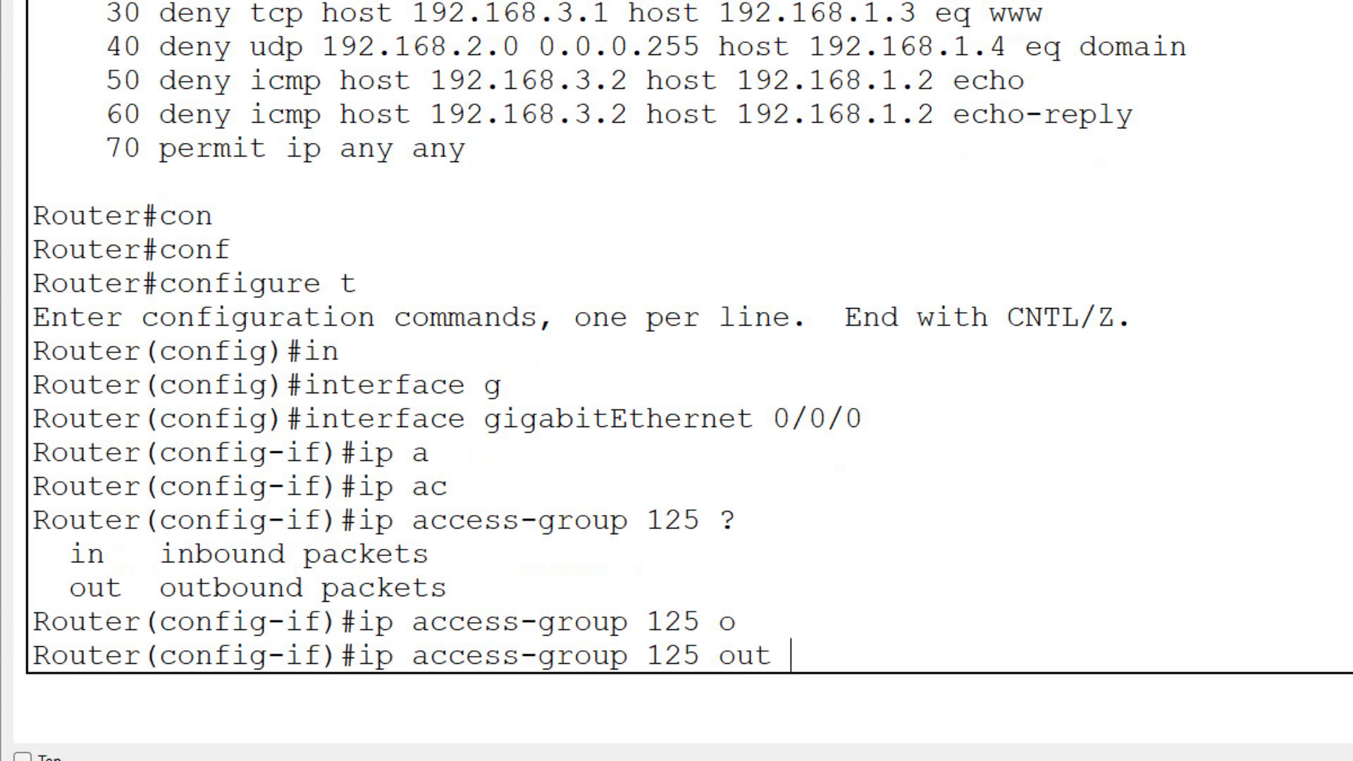
pyautogui.press('Return')
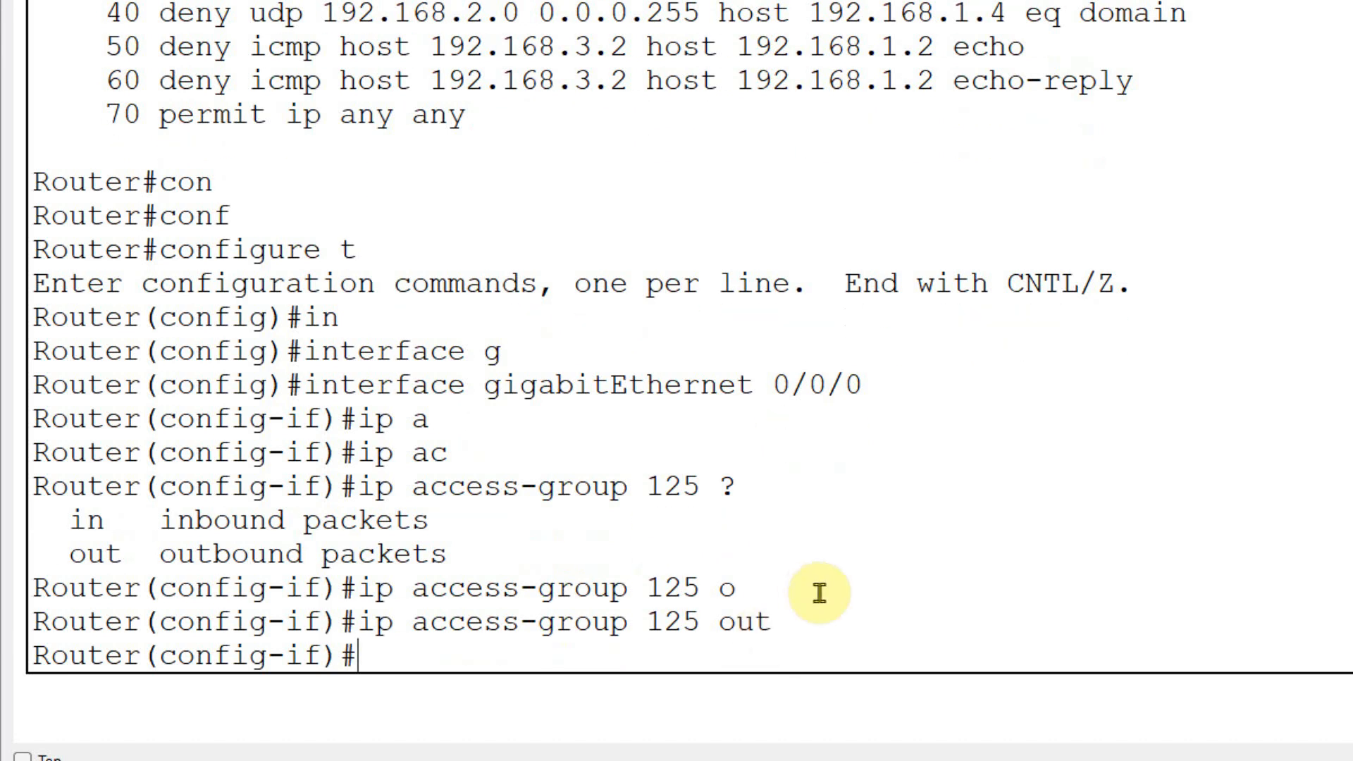
# - Review the interface and access-group commands, exit interface configuration mode and minimise the router window
pyautogui.moveTo(790, 621); pyautogui.dragTo(362, 620)
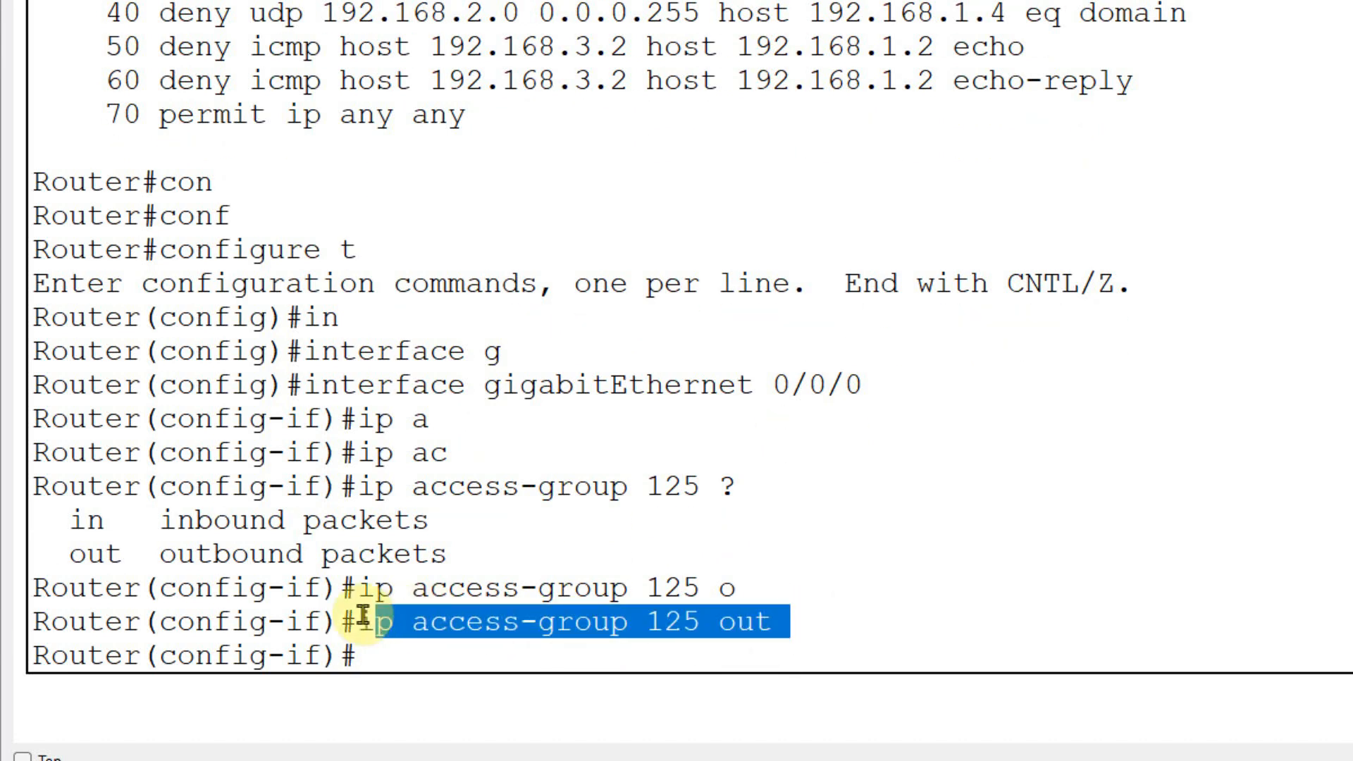
pyautogui.click(387, 643)
pyautogui.moveTo(302, 384); pyautogui.dragTo(874, 415)
pyautogui.click(537, 649)
pyautogui.write('exit')
pyautogui.press('Return')
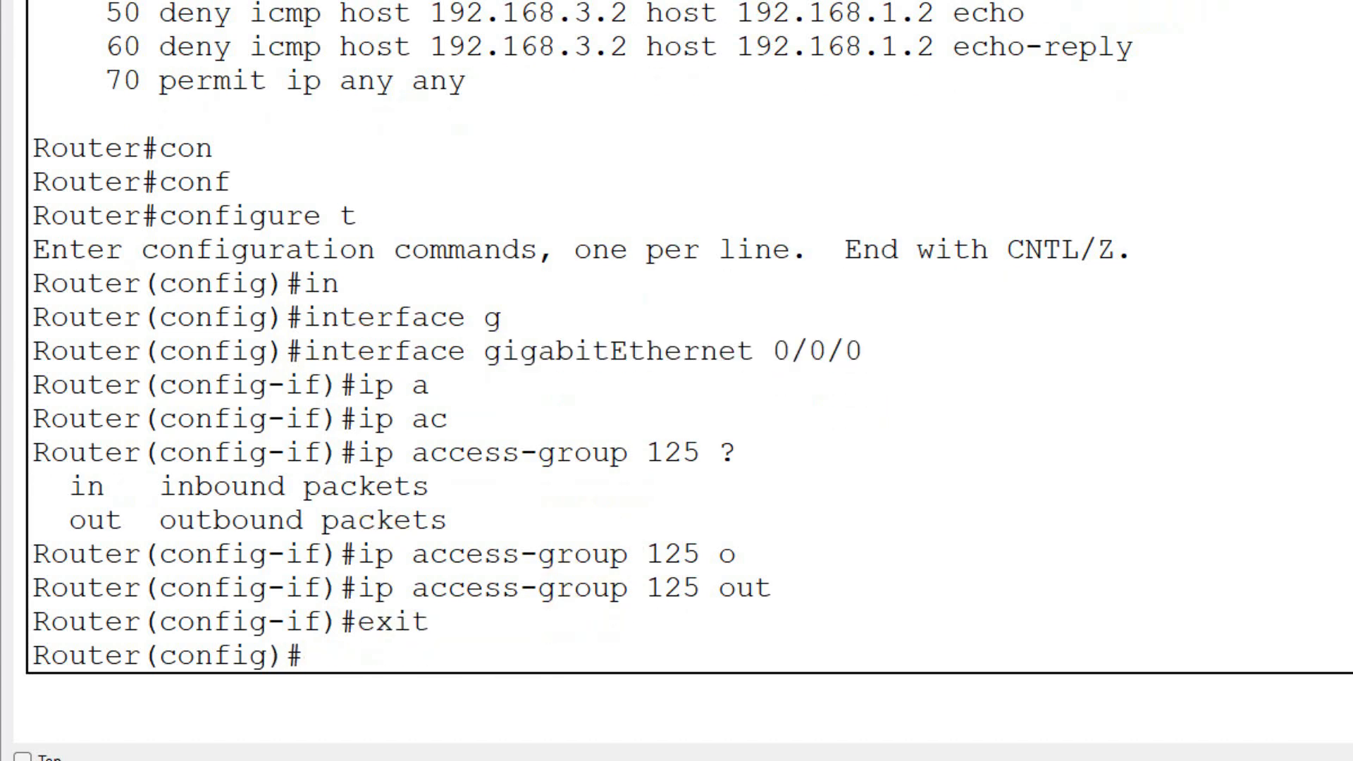
pyautogui.press('Return')
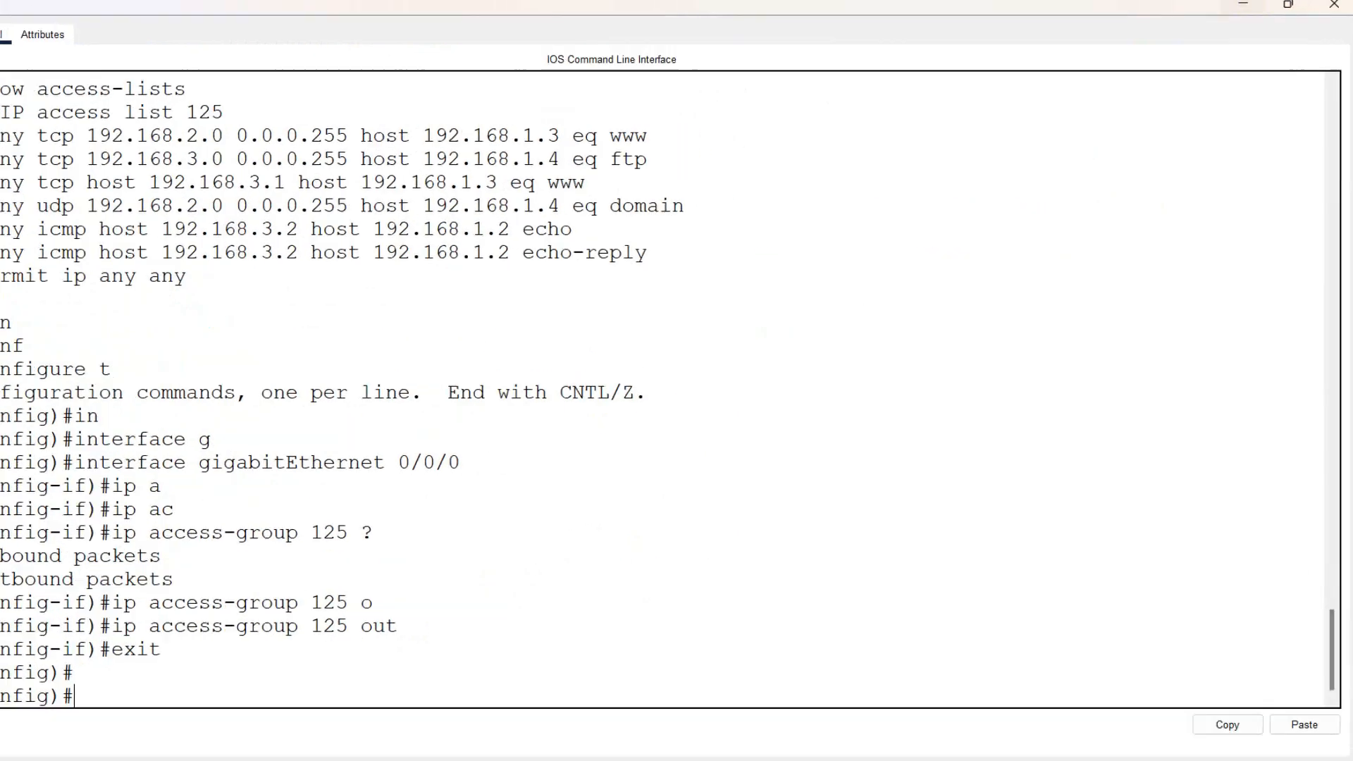
pyautogui.click(1243, 4)
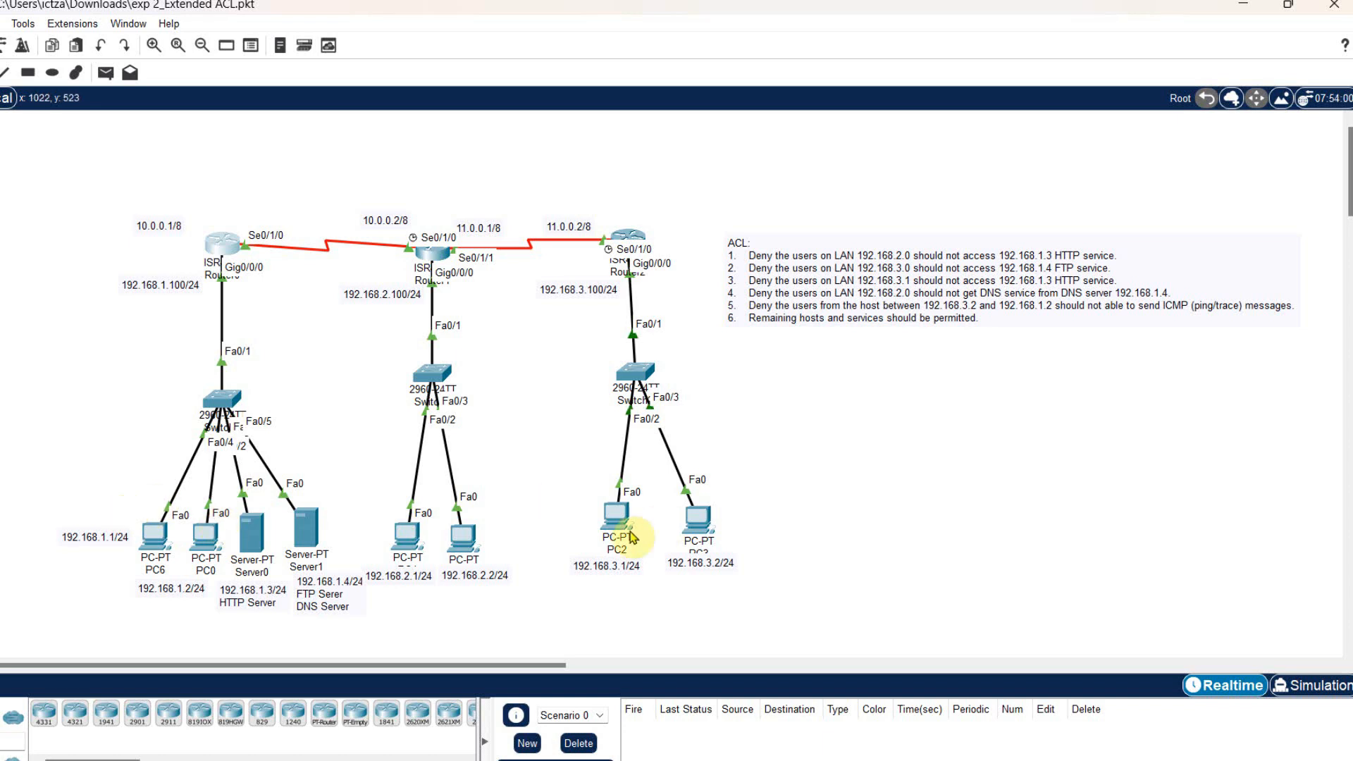
# - Open the Command Prompt on PC6 and ping 192.168.2.1
pyautogui.click(151, 541)
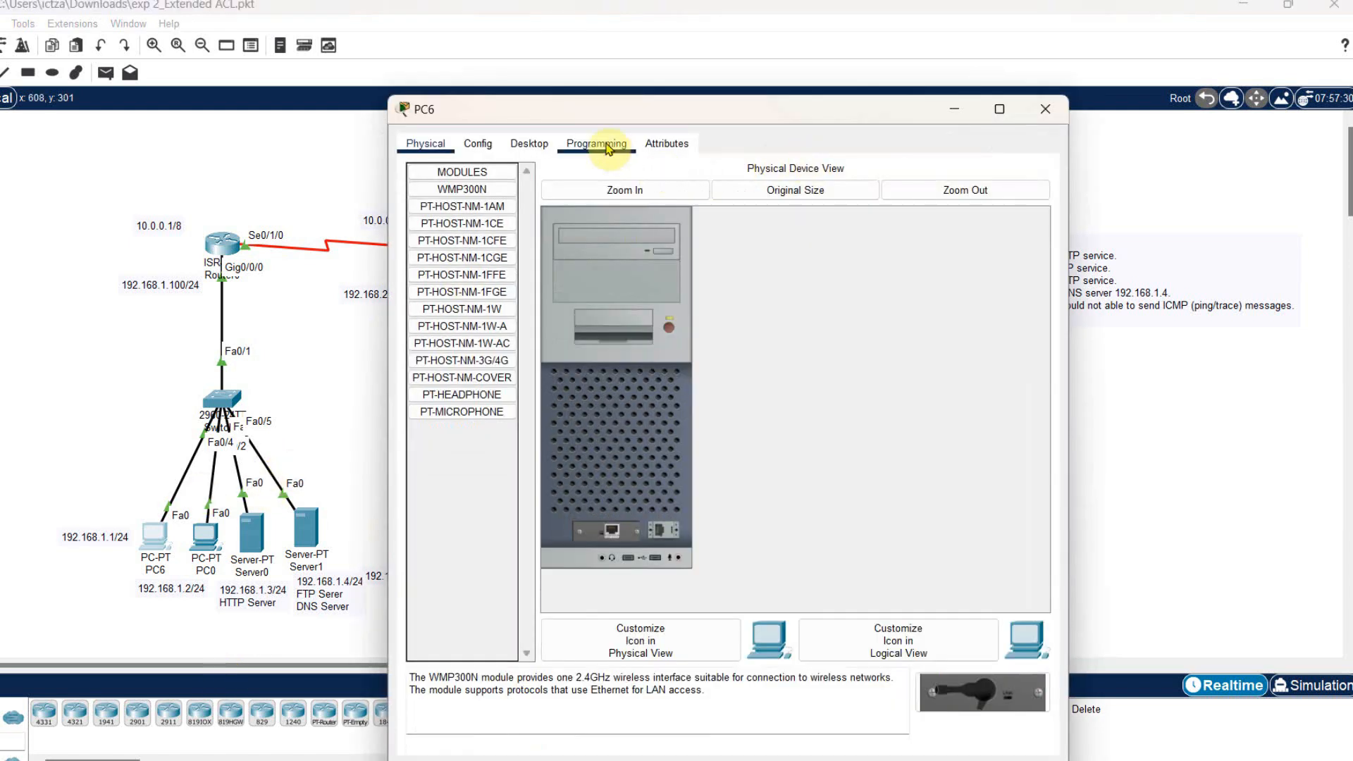
pyautogui.click(529, 143)
pyautogui.click(835, 211)
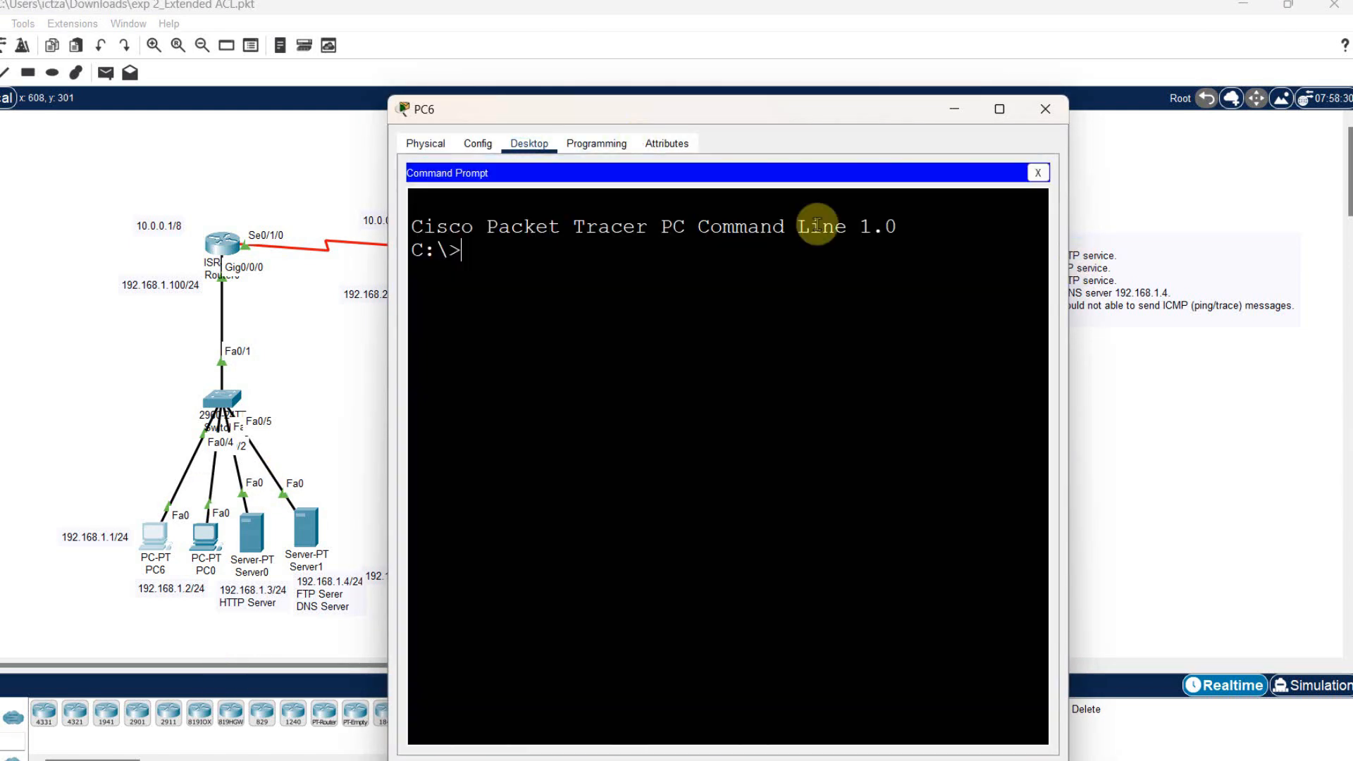
pyautogui.write('ping ')
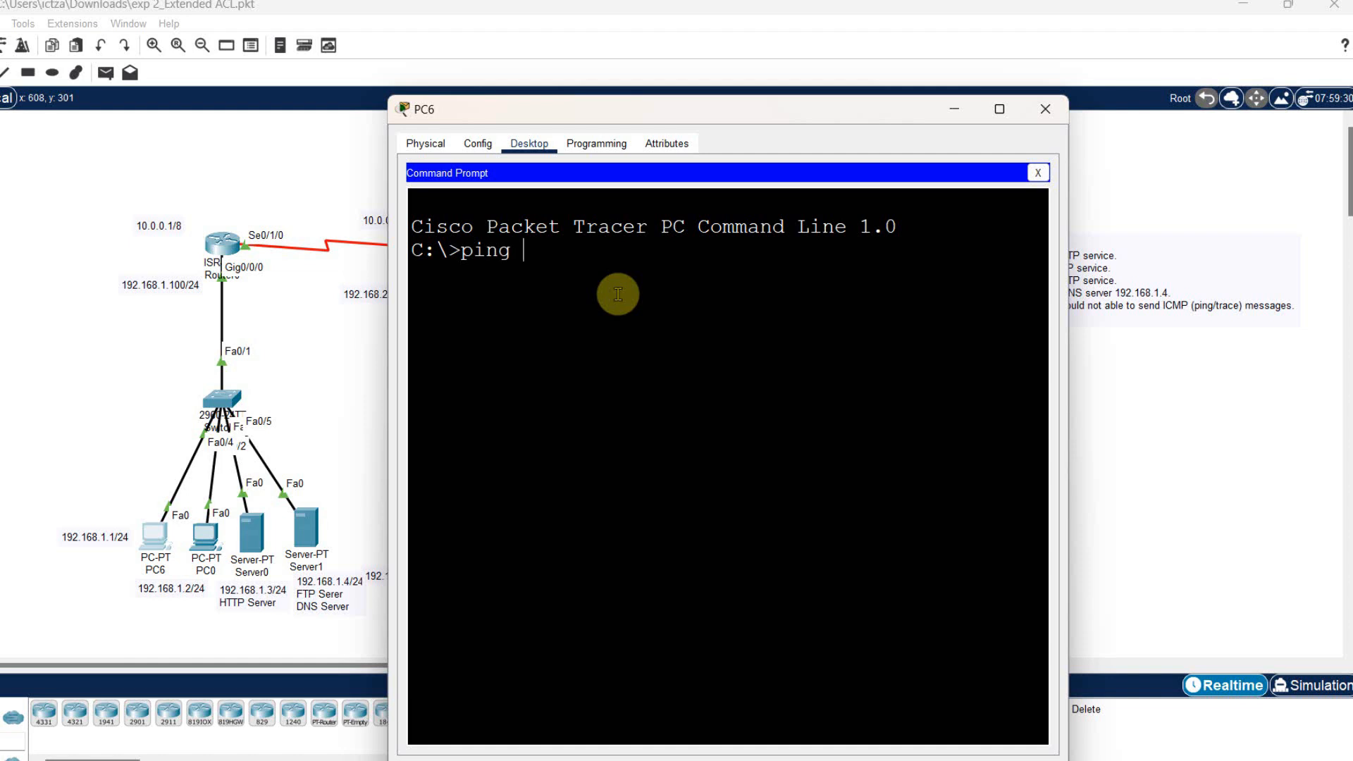
pyautogui.write('192.168.2.1')
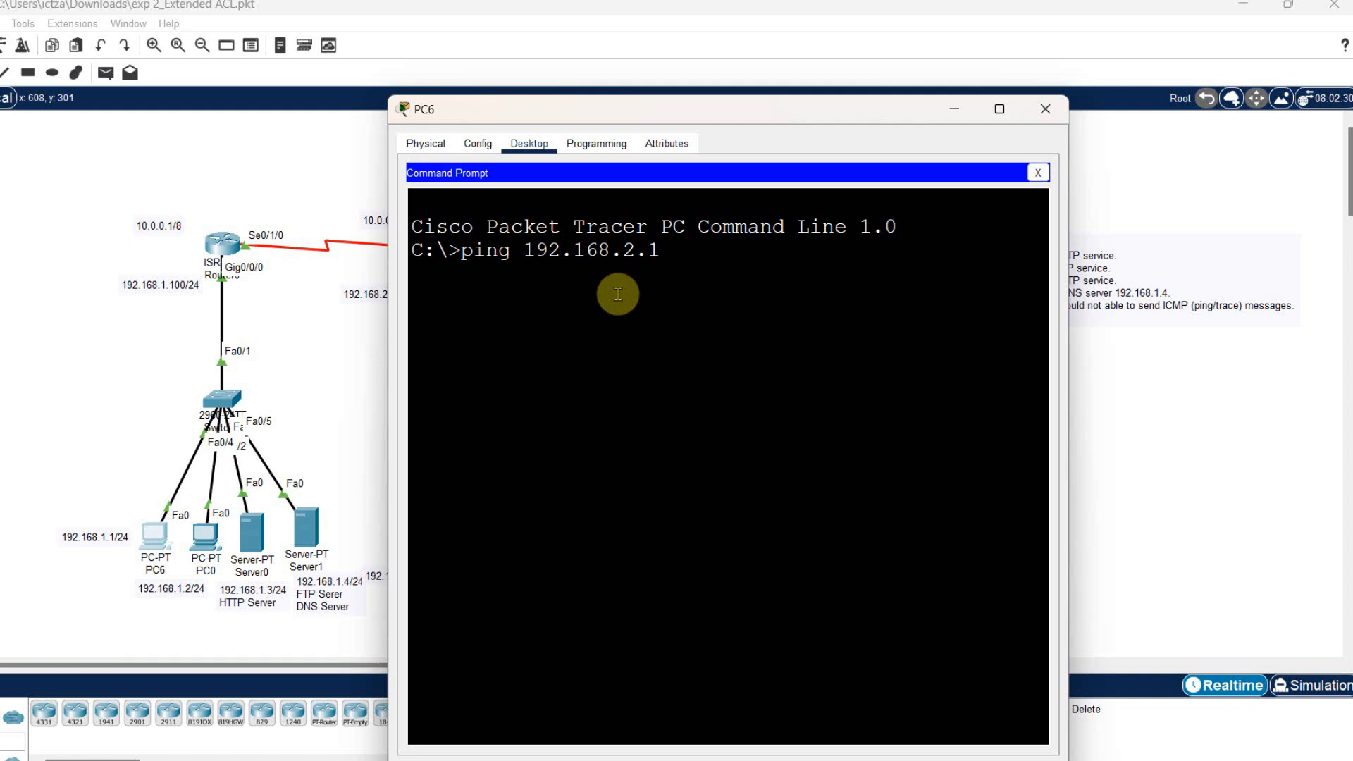
pyautogui.press('Return')
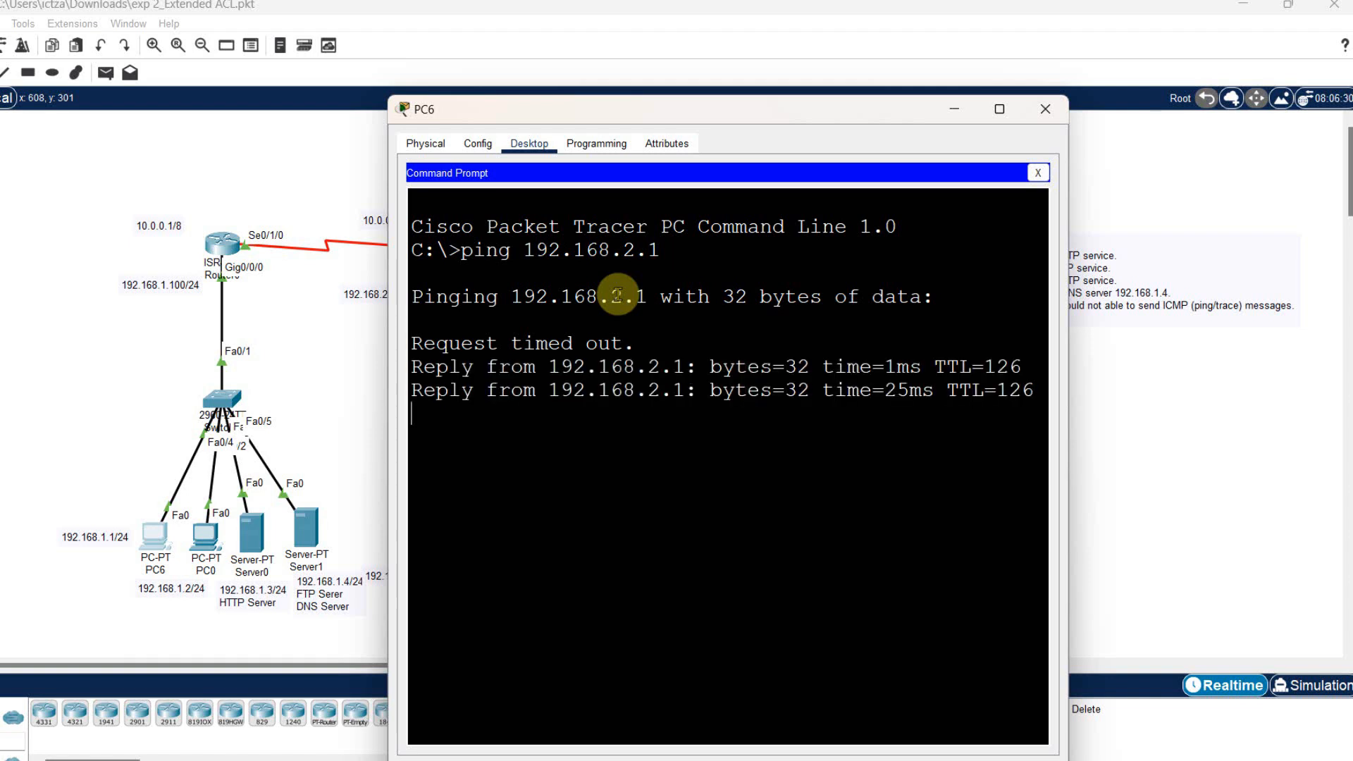
# - Ping 192.168.3.1 from PC6 by editing the previous command, and close the PC6 window
pyautogui.press('Up')
pyautogui.press('BackSpace')
pyautogui.press('BackSpace')
pyautogui.press('BackSpace')
pyautogui.write('3.1')
pyautogui.press('Return')
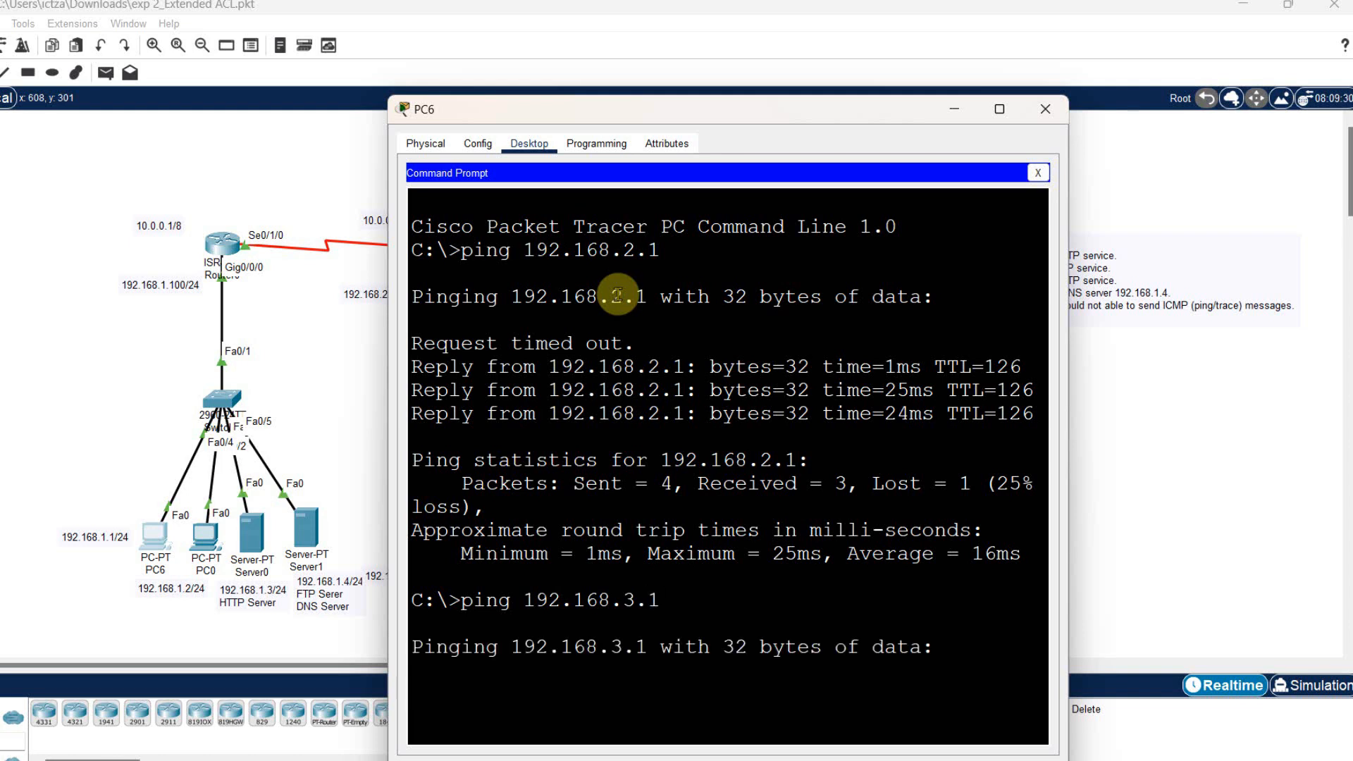
pyautogui.moveTo(764, 111); pyautogui.dragTo(1054, 30)
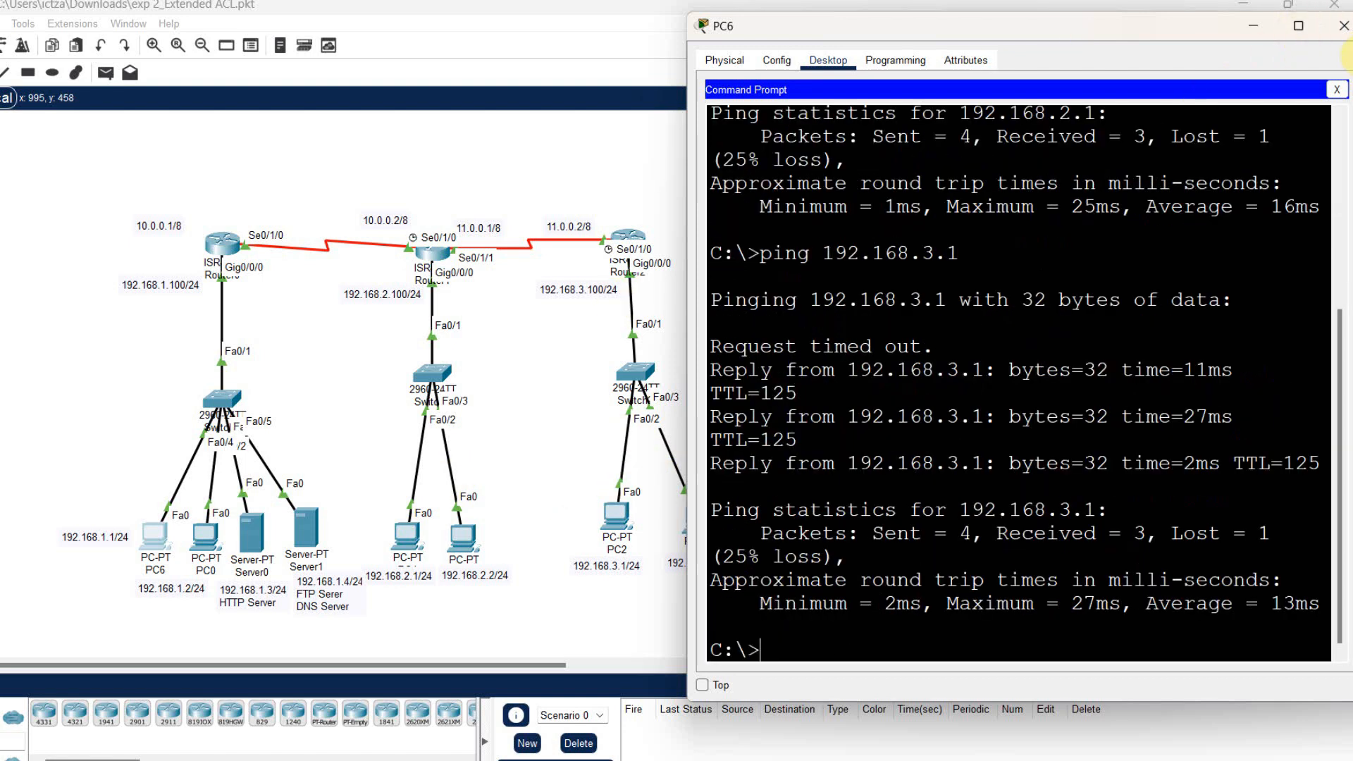
pyautogui.click(1344, 30)
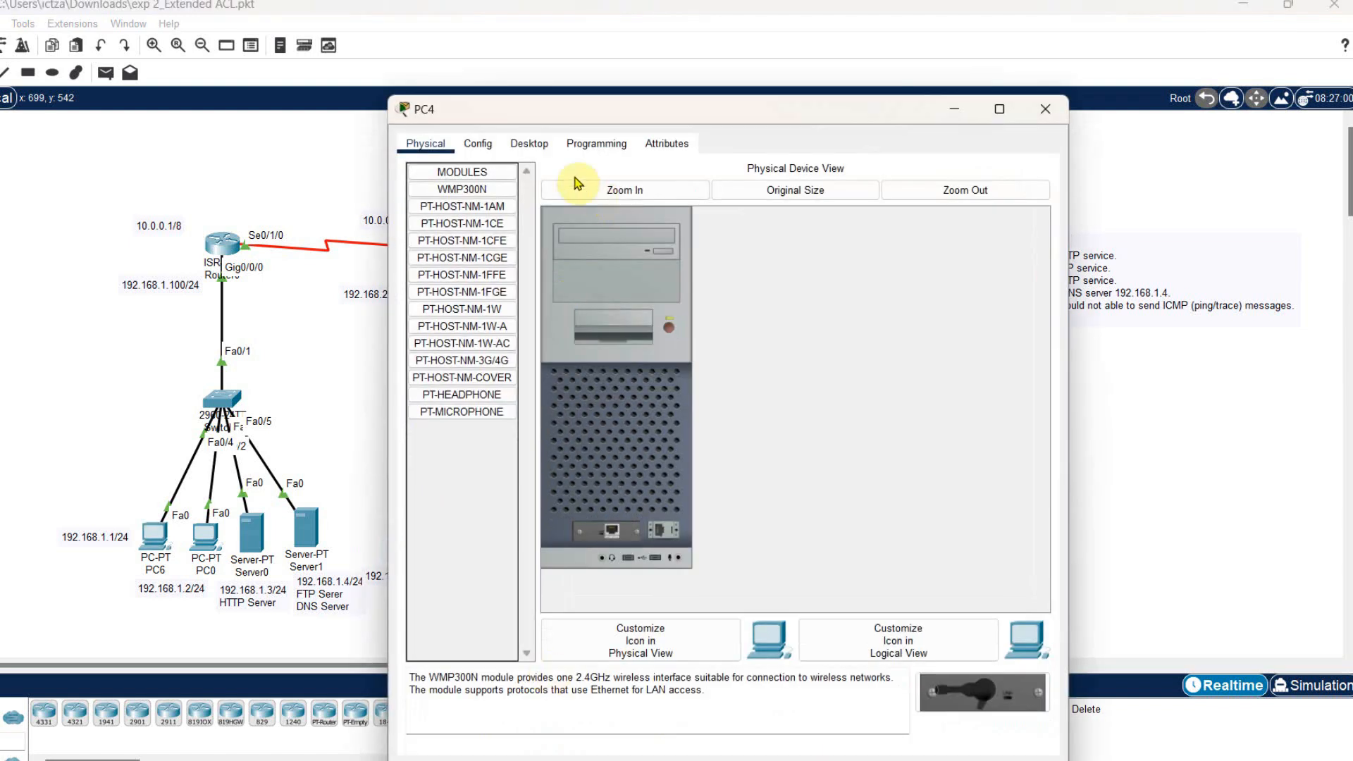
# - Open the Command Prompt on PC4 and start an FTP connection to 192.168.1.4
pyautogui.click(529, 143)
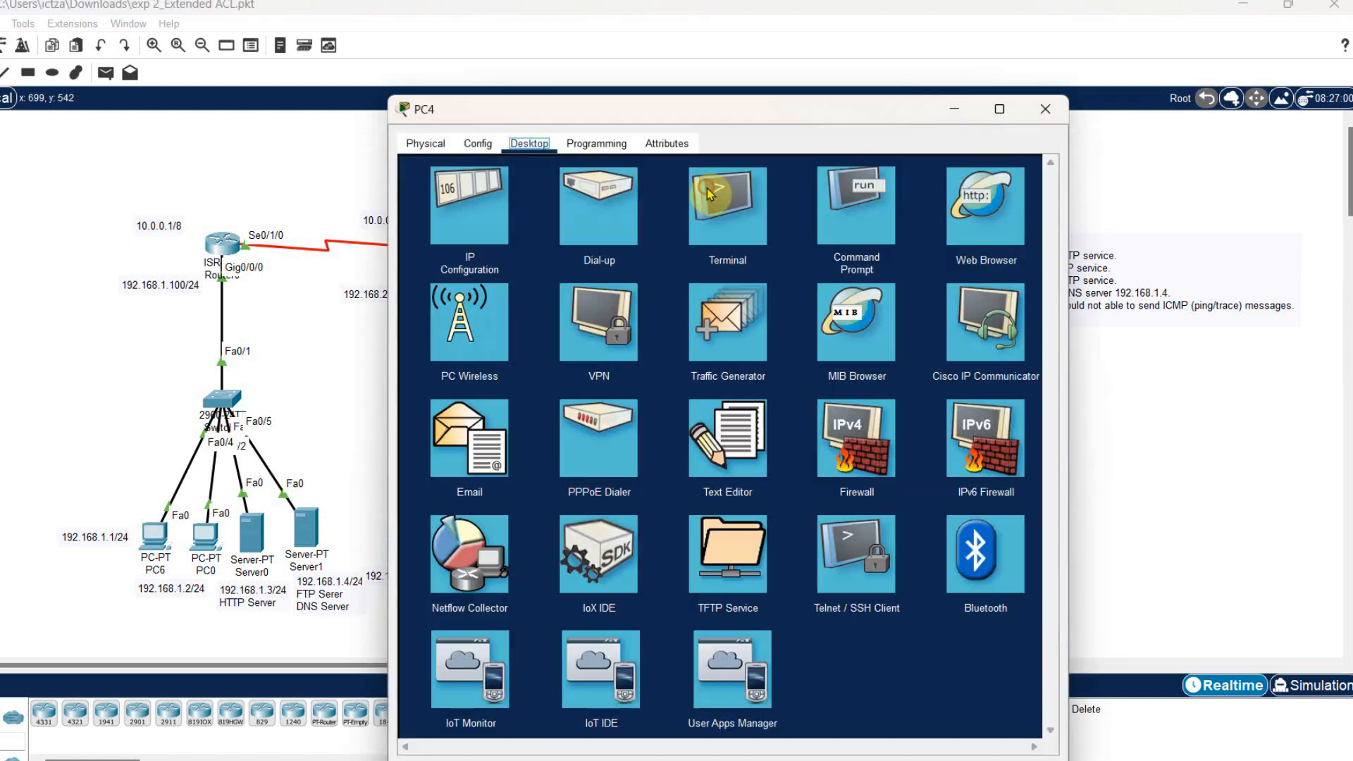
pyautogui.click(865, 226)
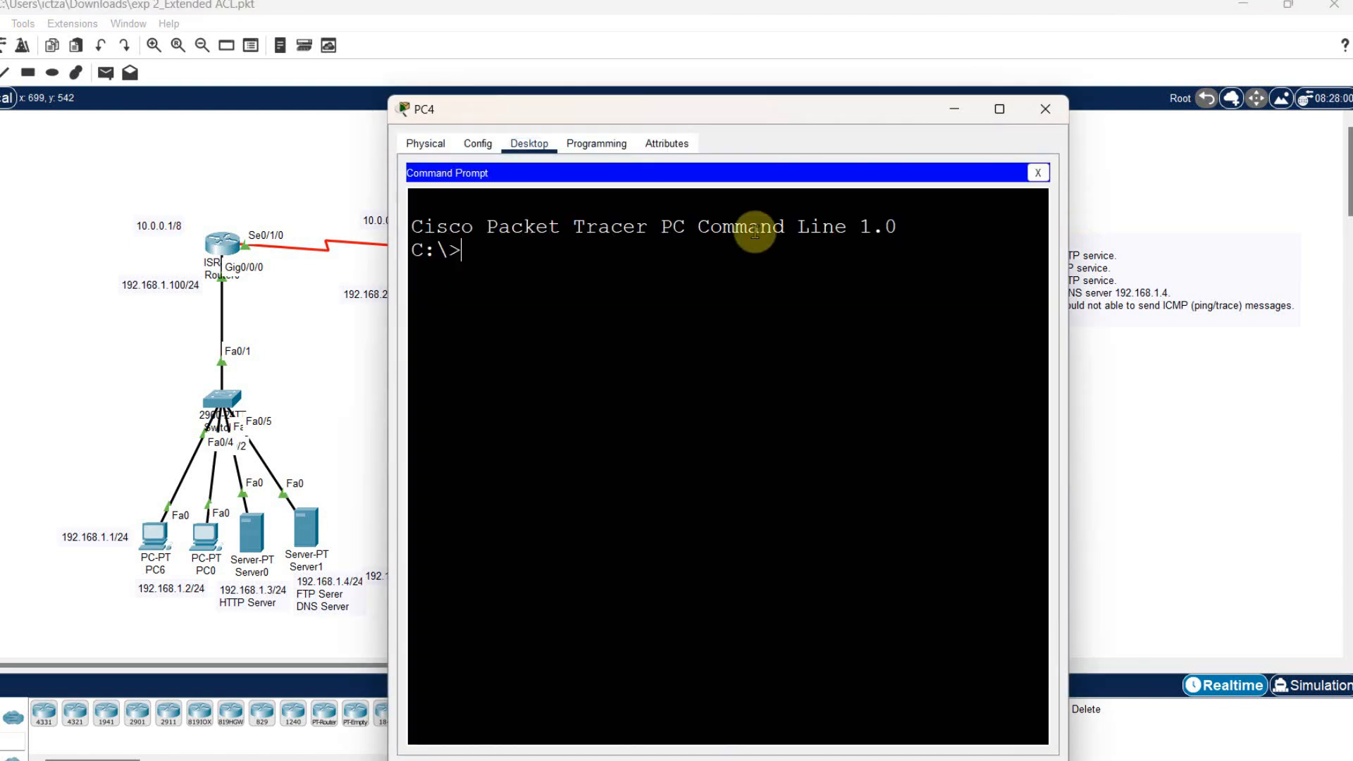
pyautogui.write('ftp ')
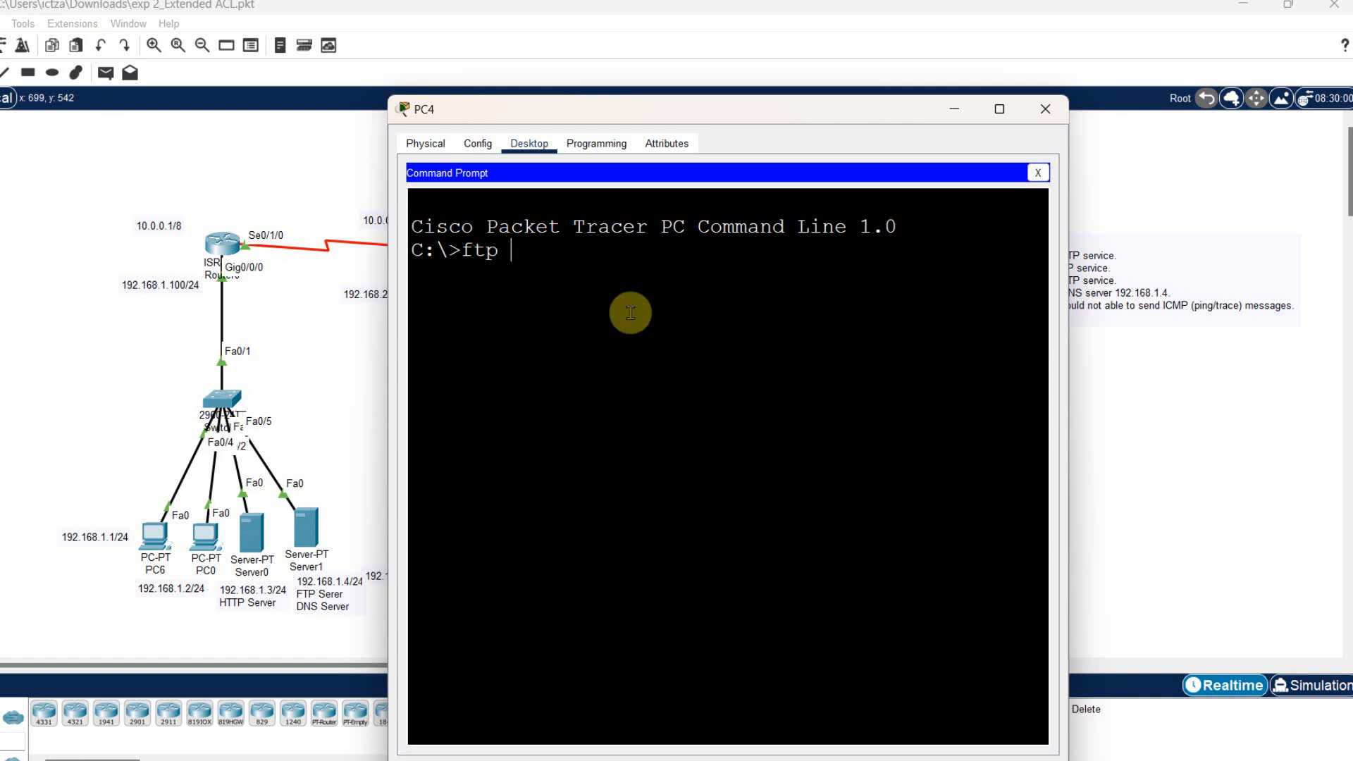
pyautogui.write('192.168.1.4')
pyautogui.press('Return')
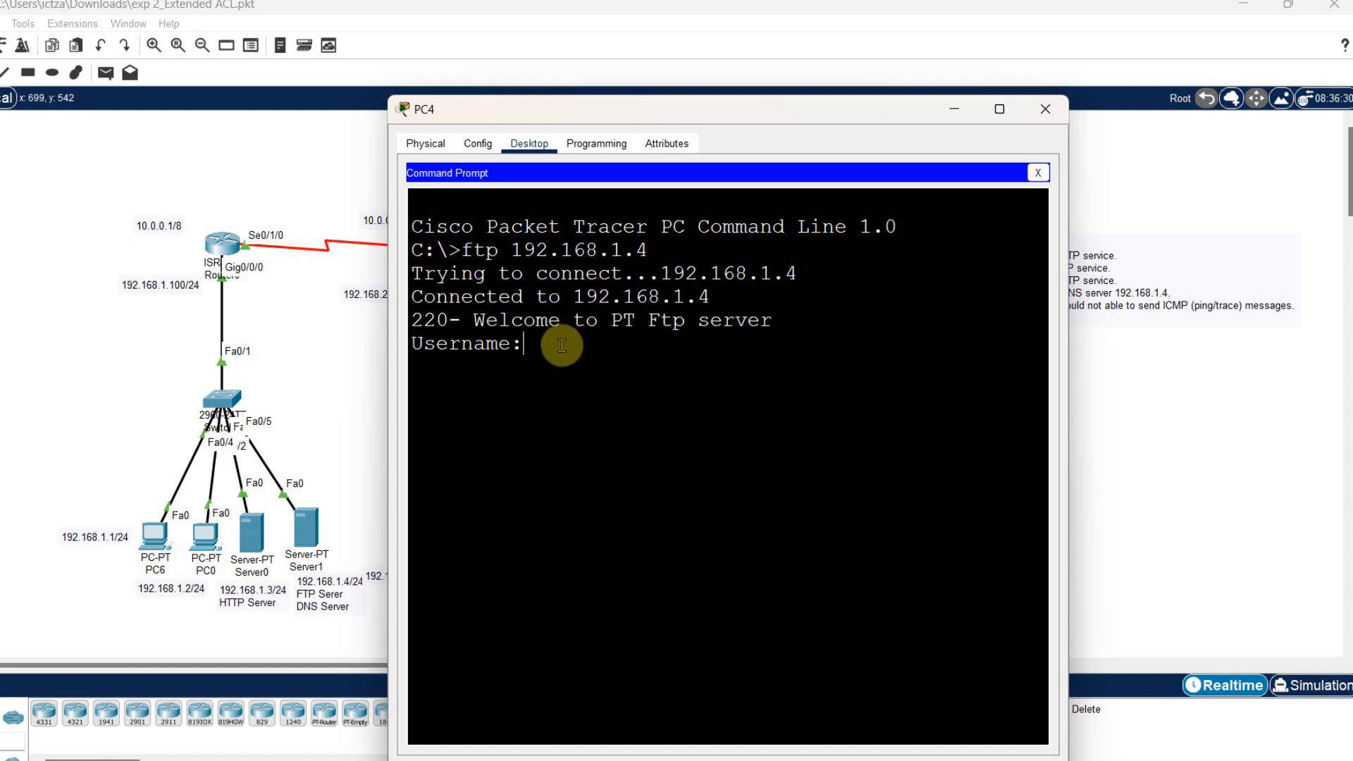
# - Log in to the FTP server with the account's username and password, and close the PC4 window
pyautogui.write('cisco')
pyautogui.press('Return')
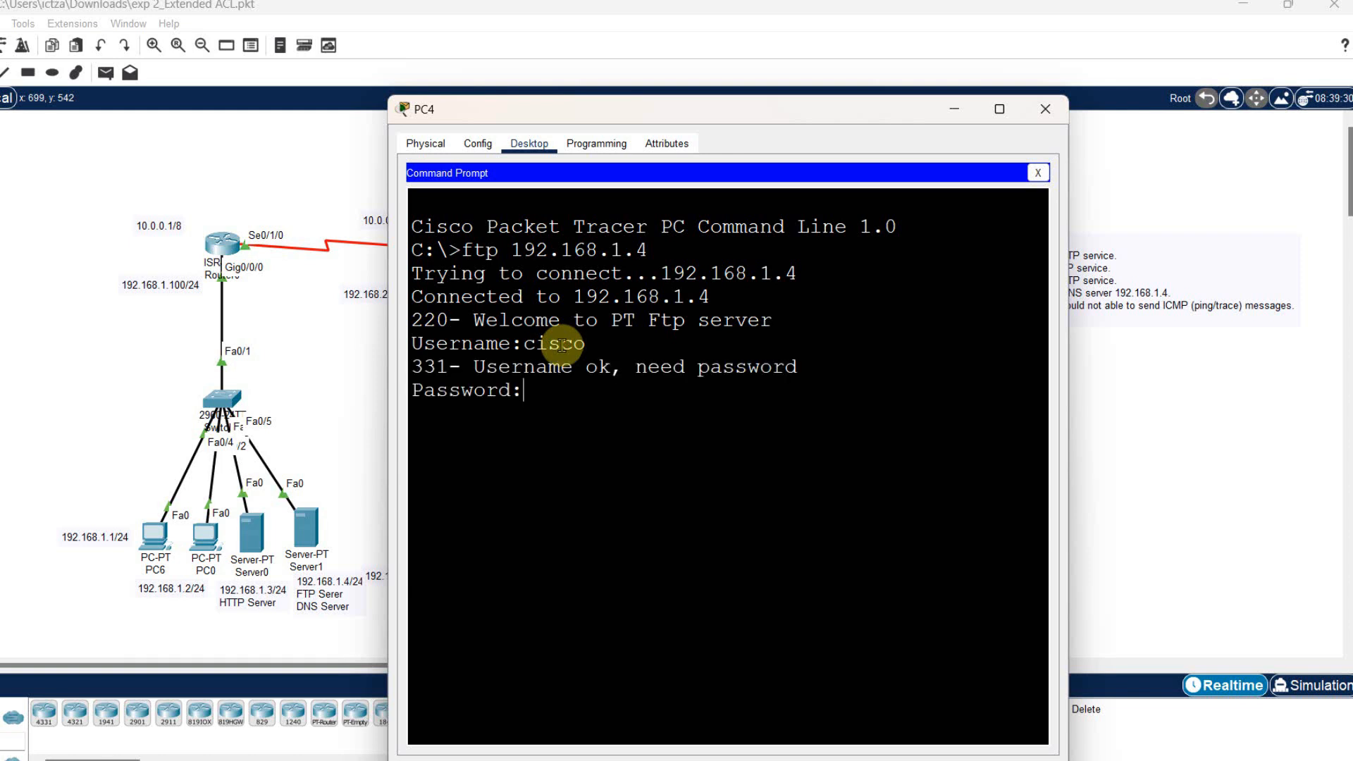
pyautogui.write('cisco')
pyautogui.press('Return')
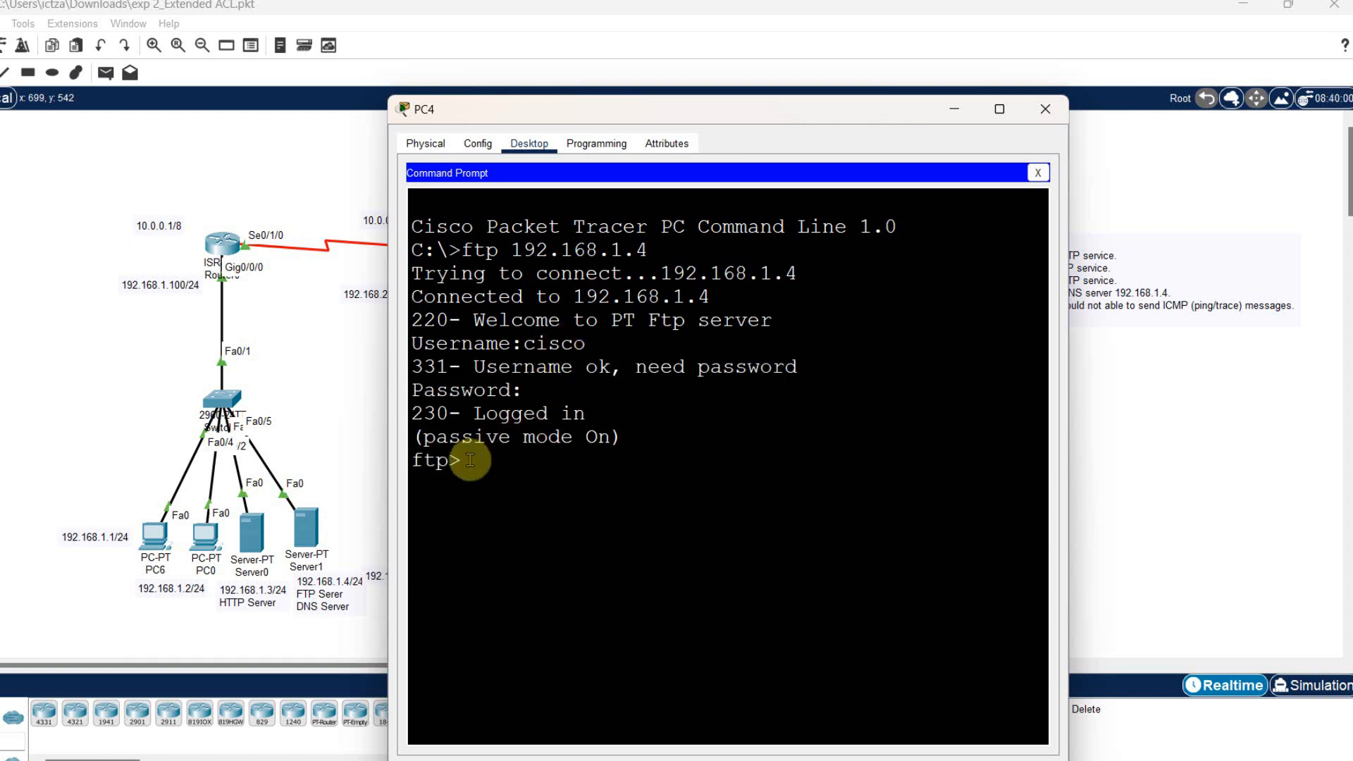
pyautogui.doubleClick(434, 462)
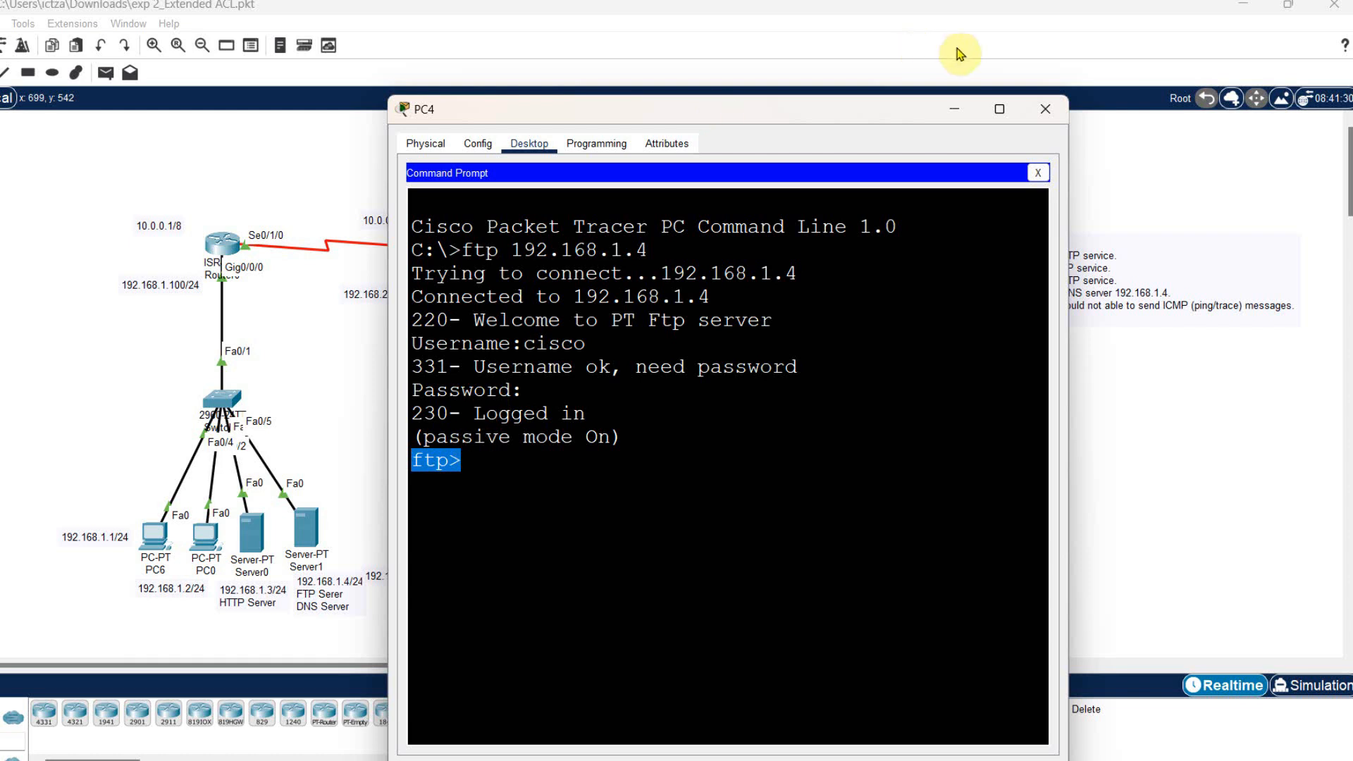
pyautogui.click(1046, 109)
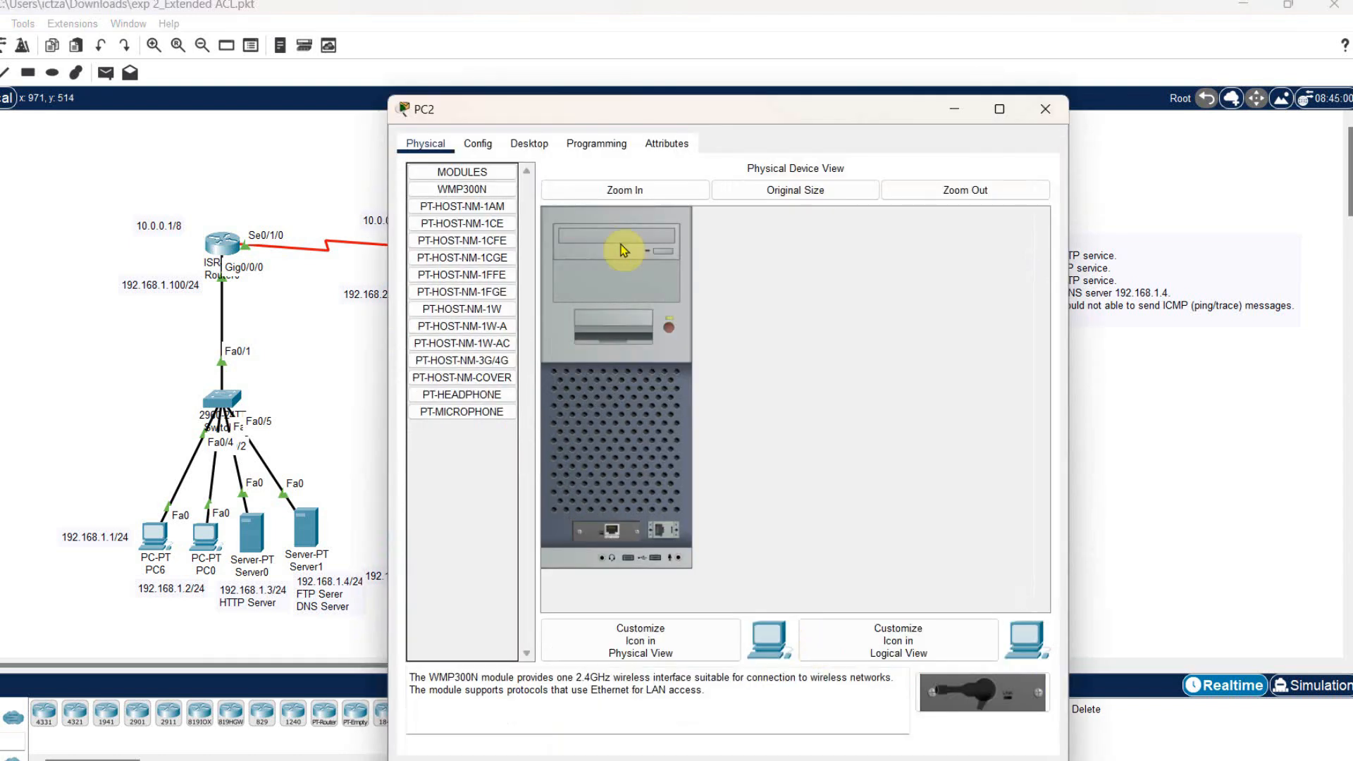
# - Open the Command Prompt on PC2, try an FTP connection to 192.168.1.4, and close the PC2 window
pyautogui.click(541, 151)
pyautogui.click(860, 206)
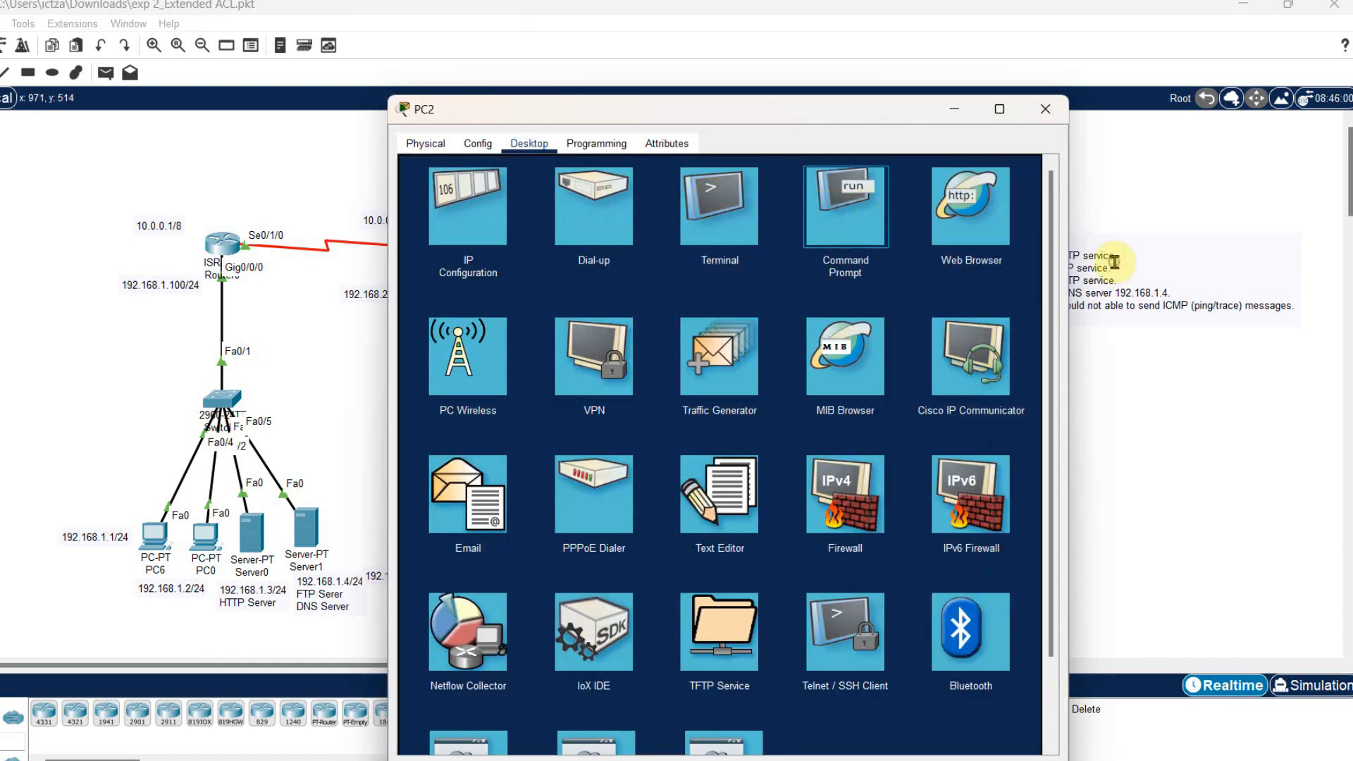
pyautogui.write('ftp')
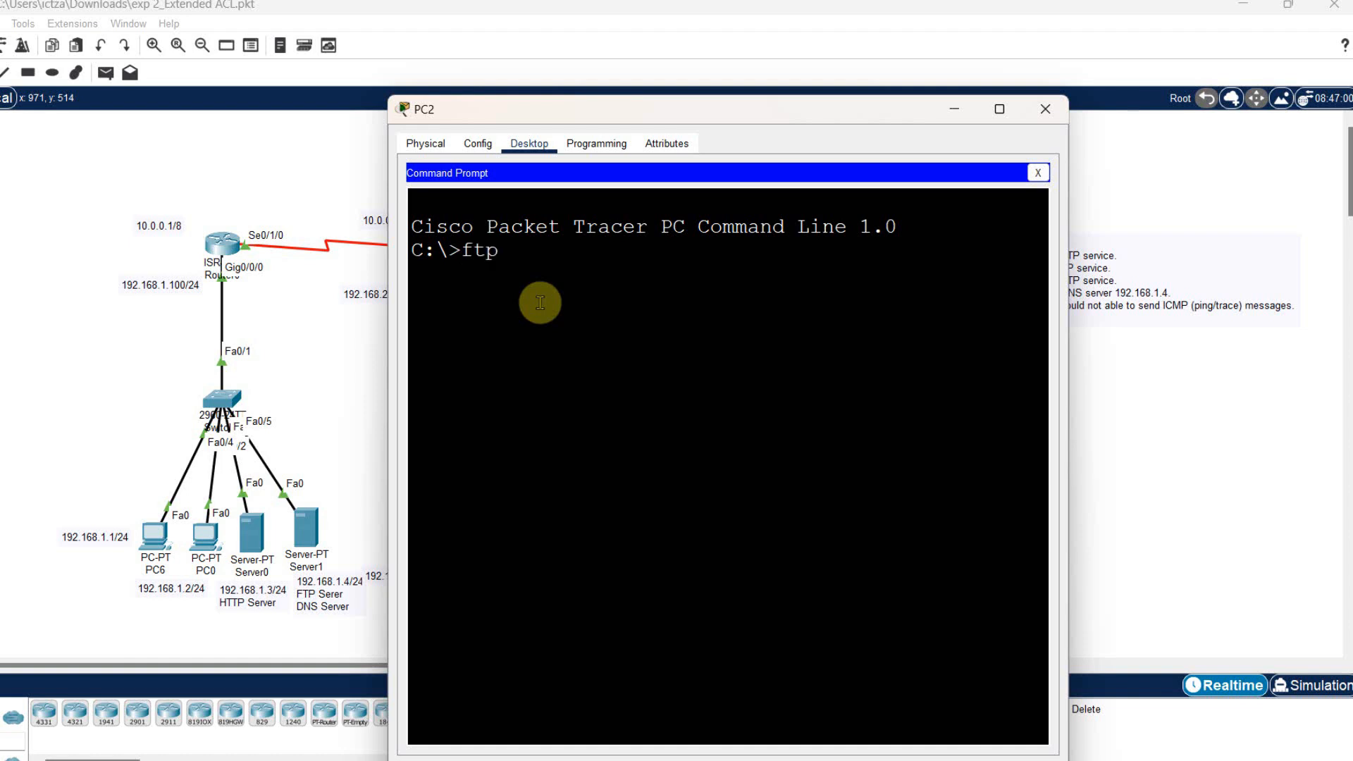
pyautogui.write(' 192.168.1.4')
pyautogui.press('Return')
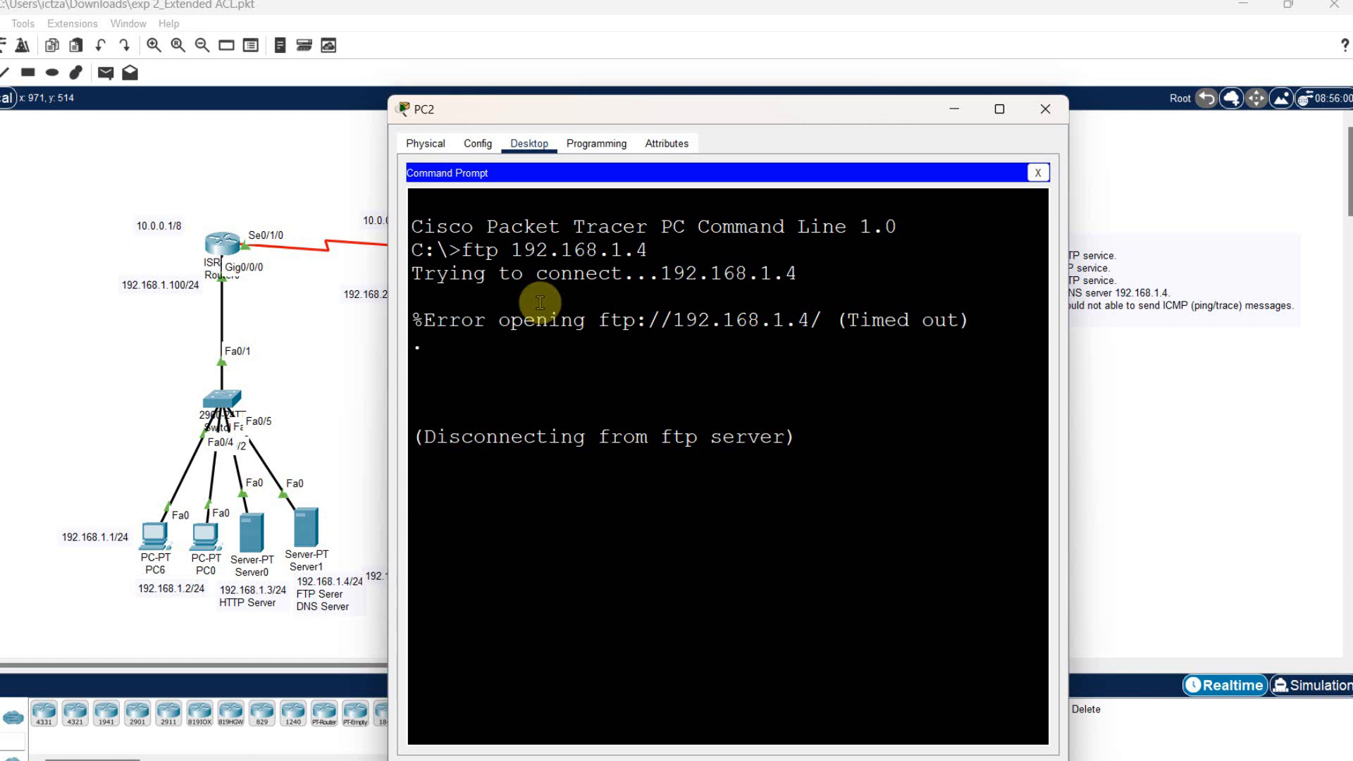
pyautogui.moveTo(436, 320); pyautogui.dragTo(985, 321)
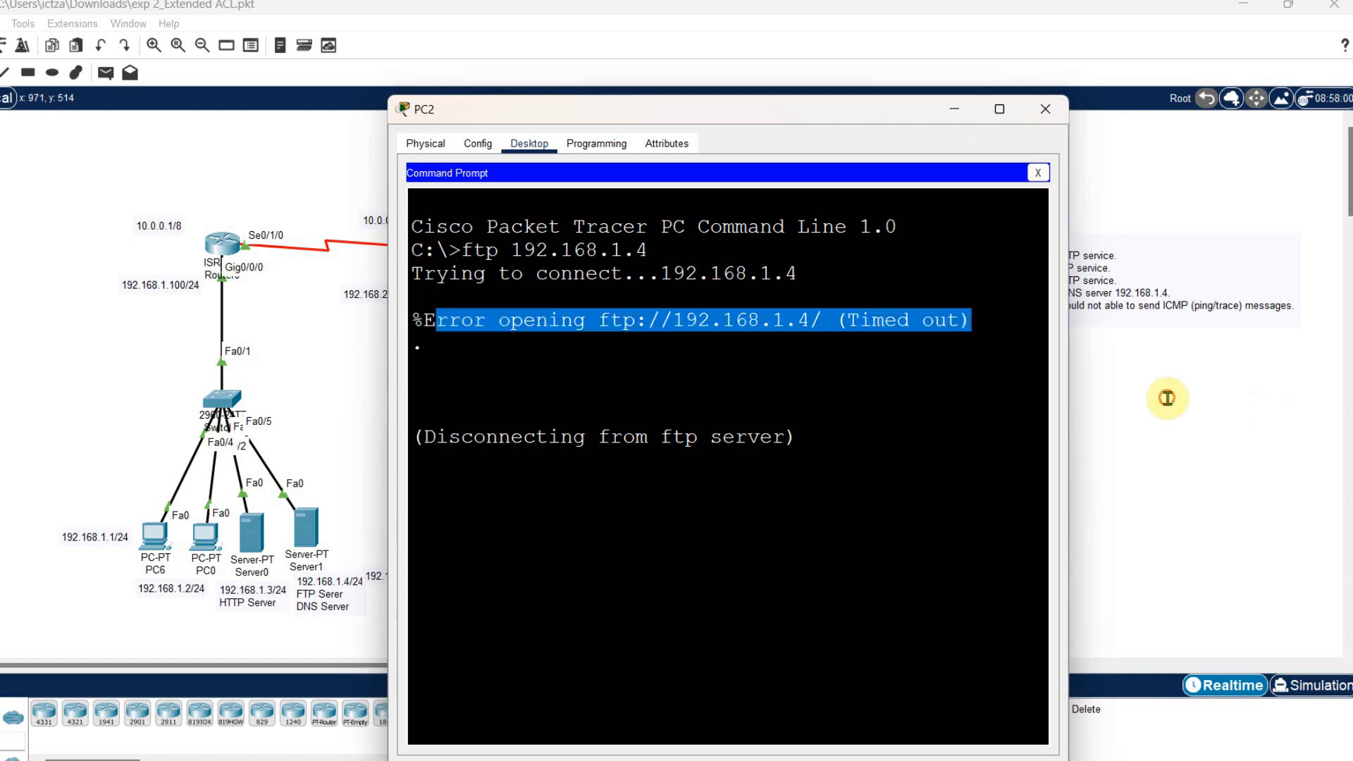
pyautogui.click(721, 258)
pyautogui.moveTo(816, 272); pyautogui.dragTo(514, 249)
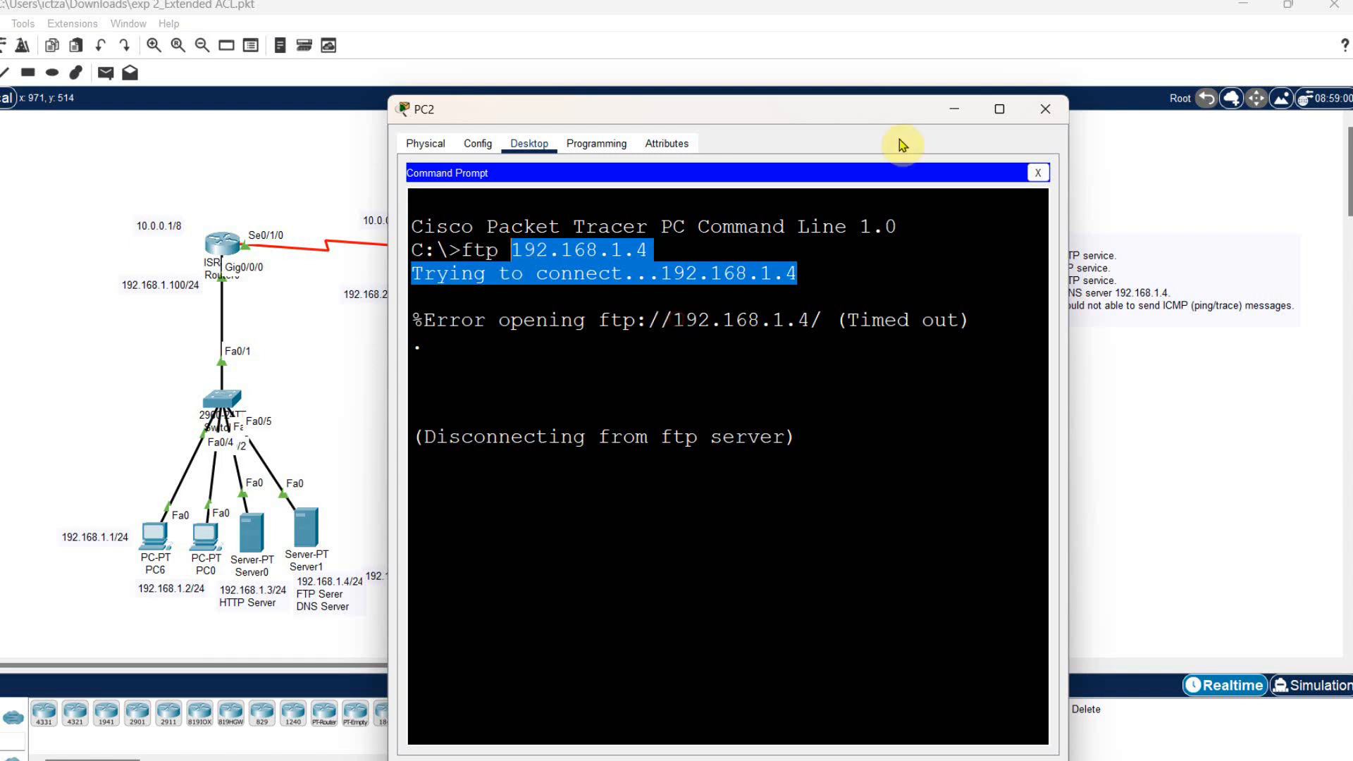
pyautogui.click(1045, 110)
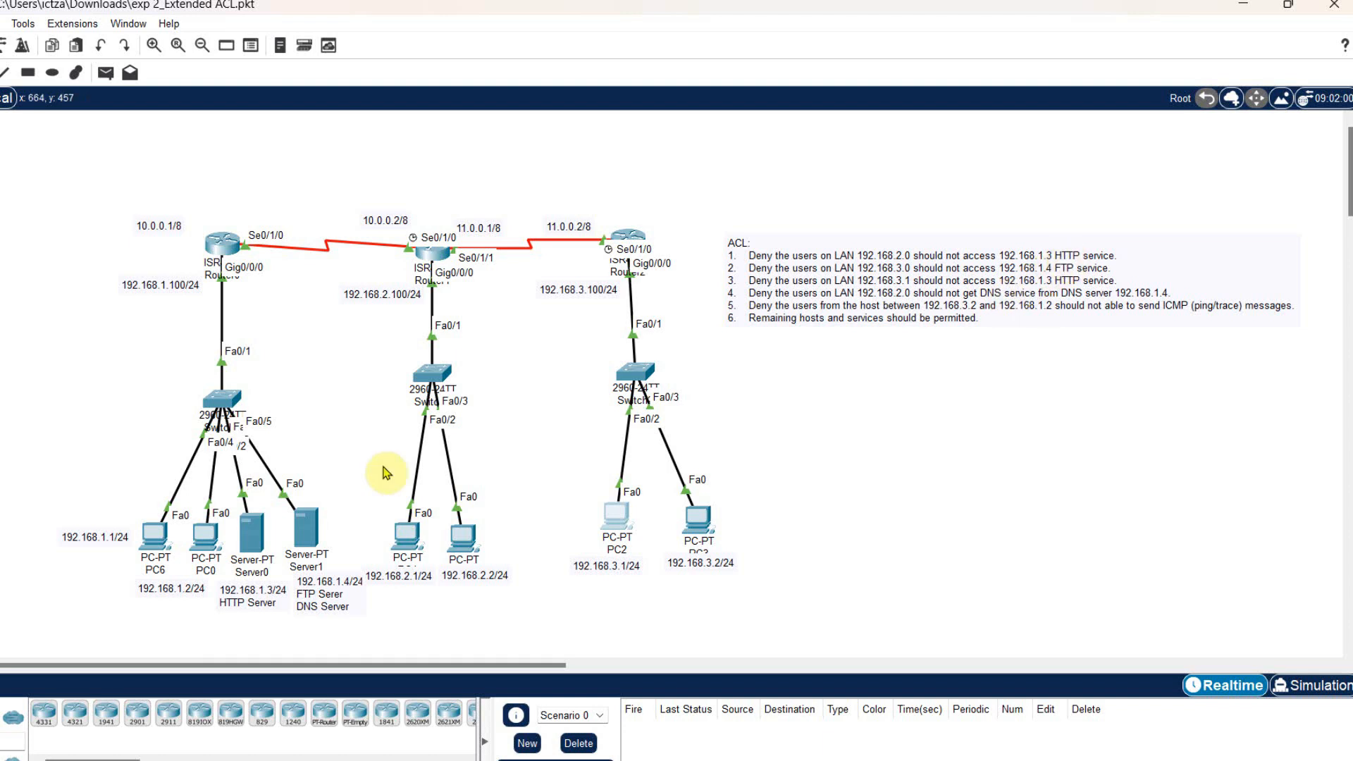
# - Open the Web Browser on PC6, load the HTTP server's page at 192.168.1.3, and close the PC6 window
pyautogui.click(153, 533)
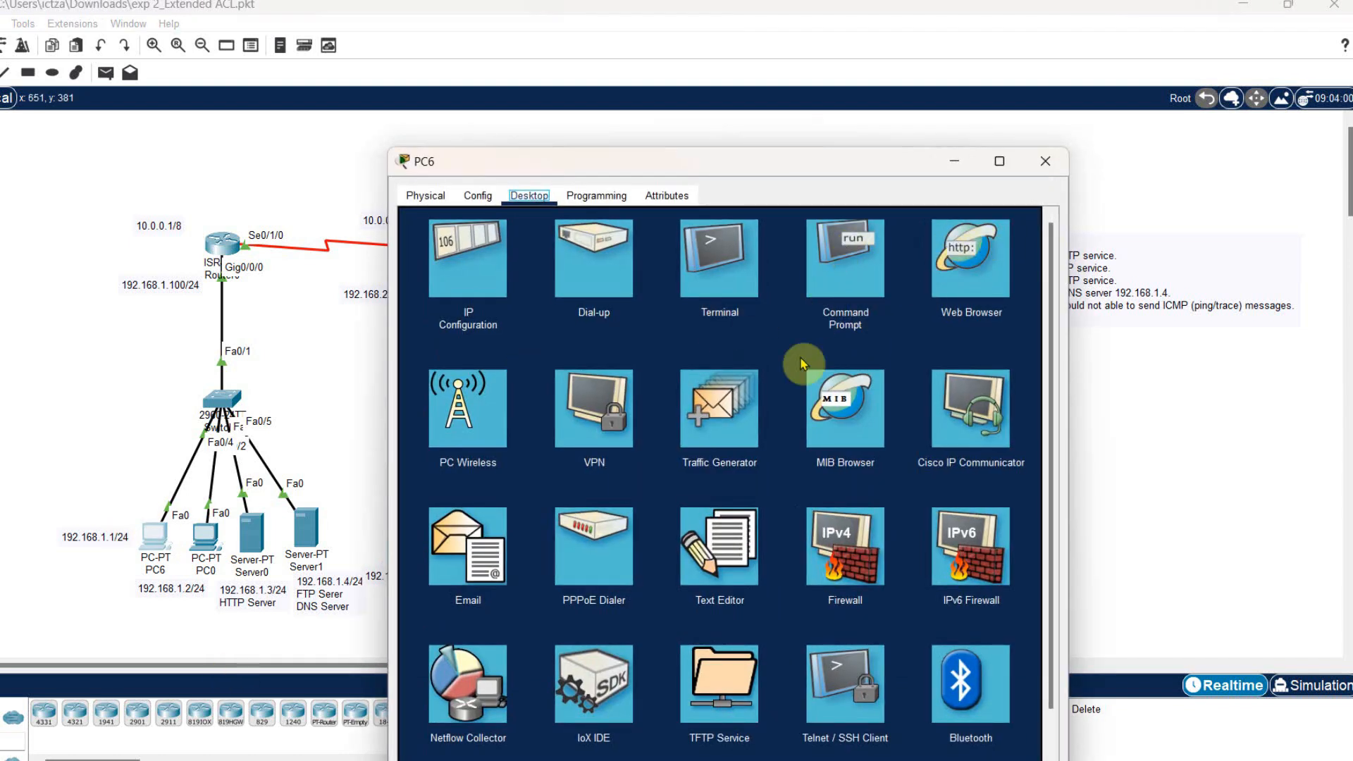
pyautogui.click(971, 258)
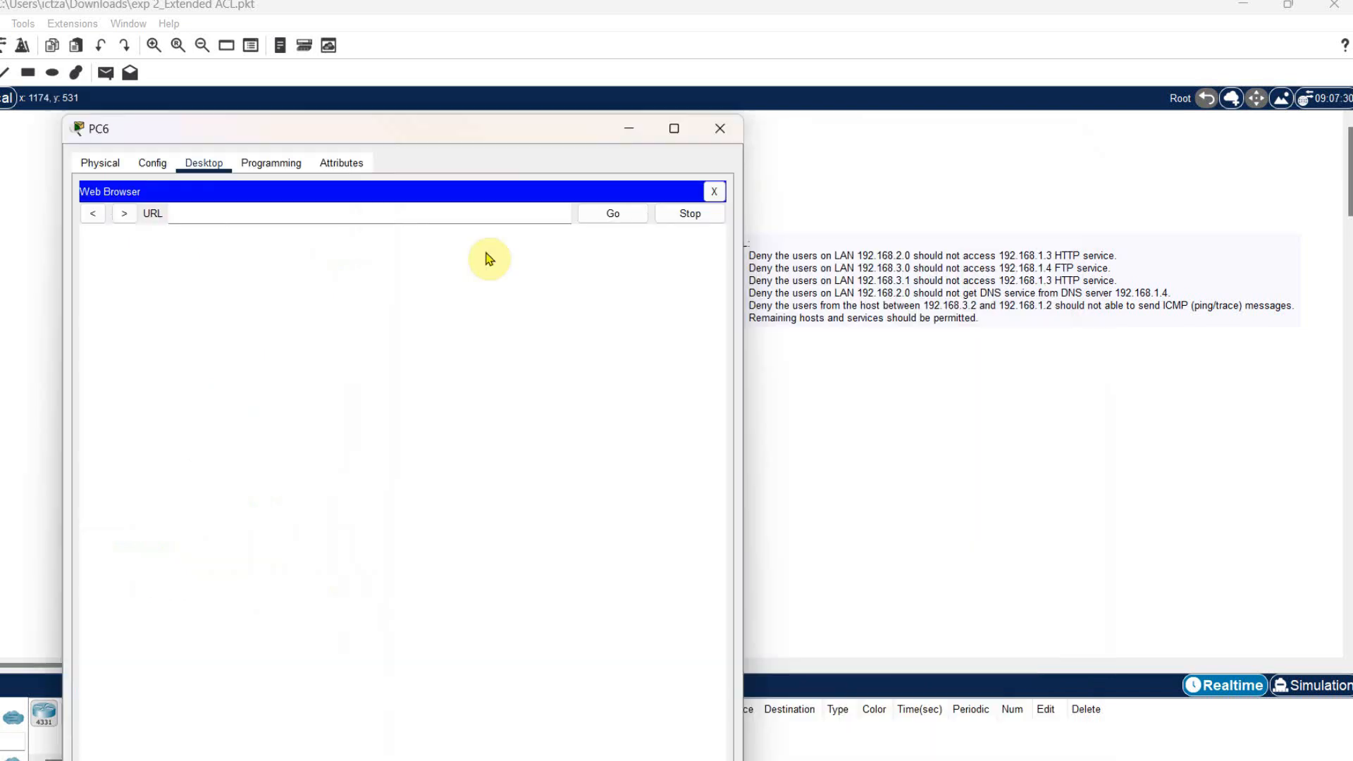
pyautogui.moveTo(369, 134); pyautogui.dragTo(1128, 135)
pyautogui.click(688, 189)
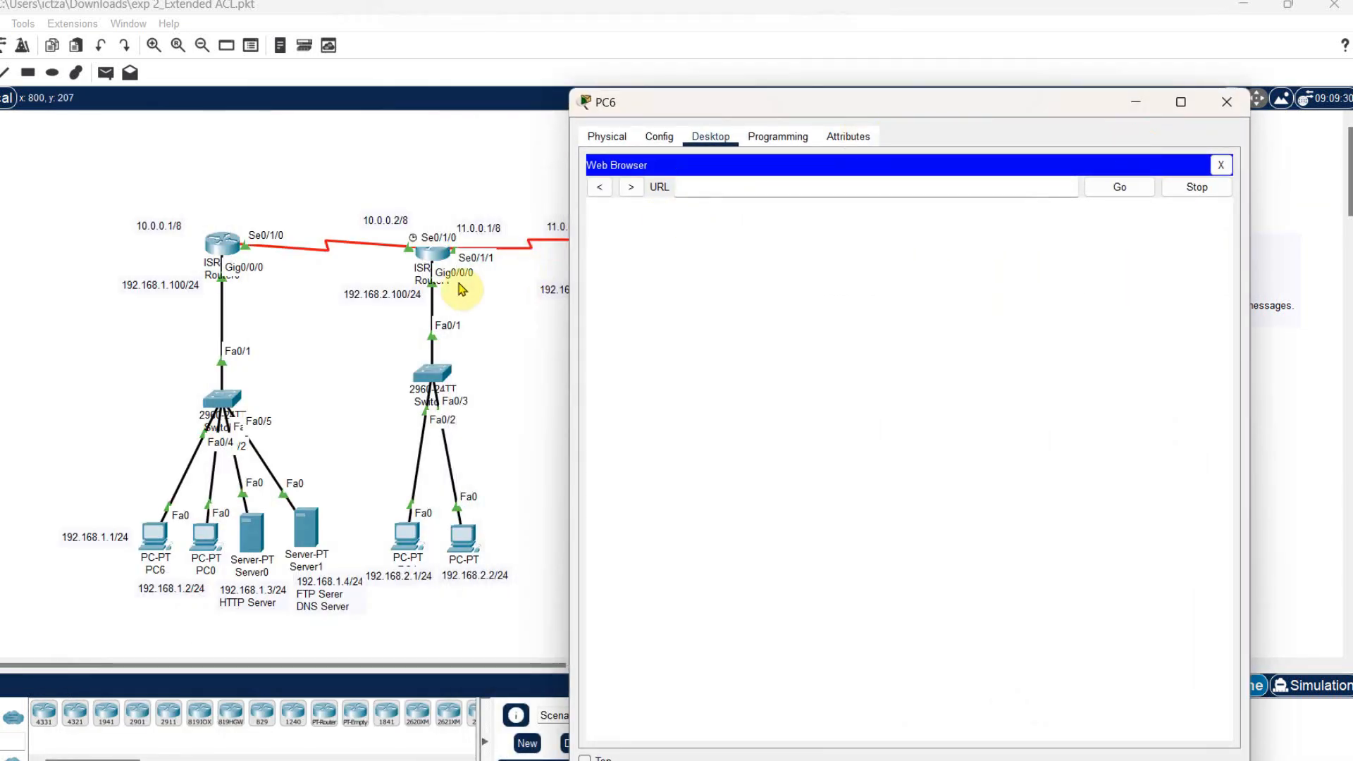
pyautogui.write('192.168.1.3')
pyautogui.press('Return')
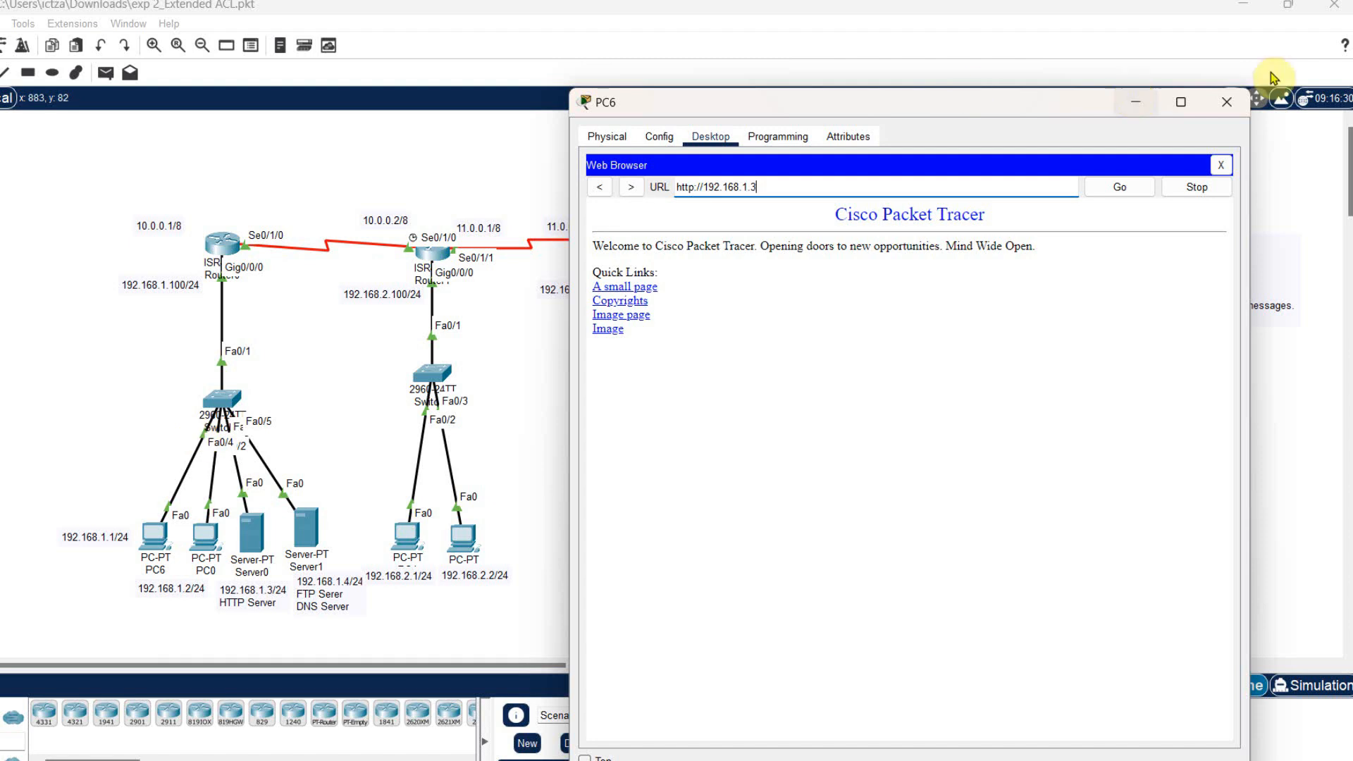
pyautogui.click(1226, 102)
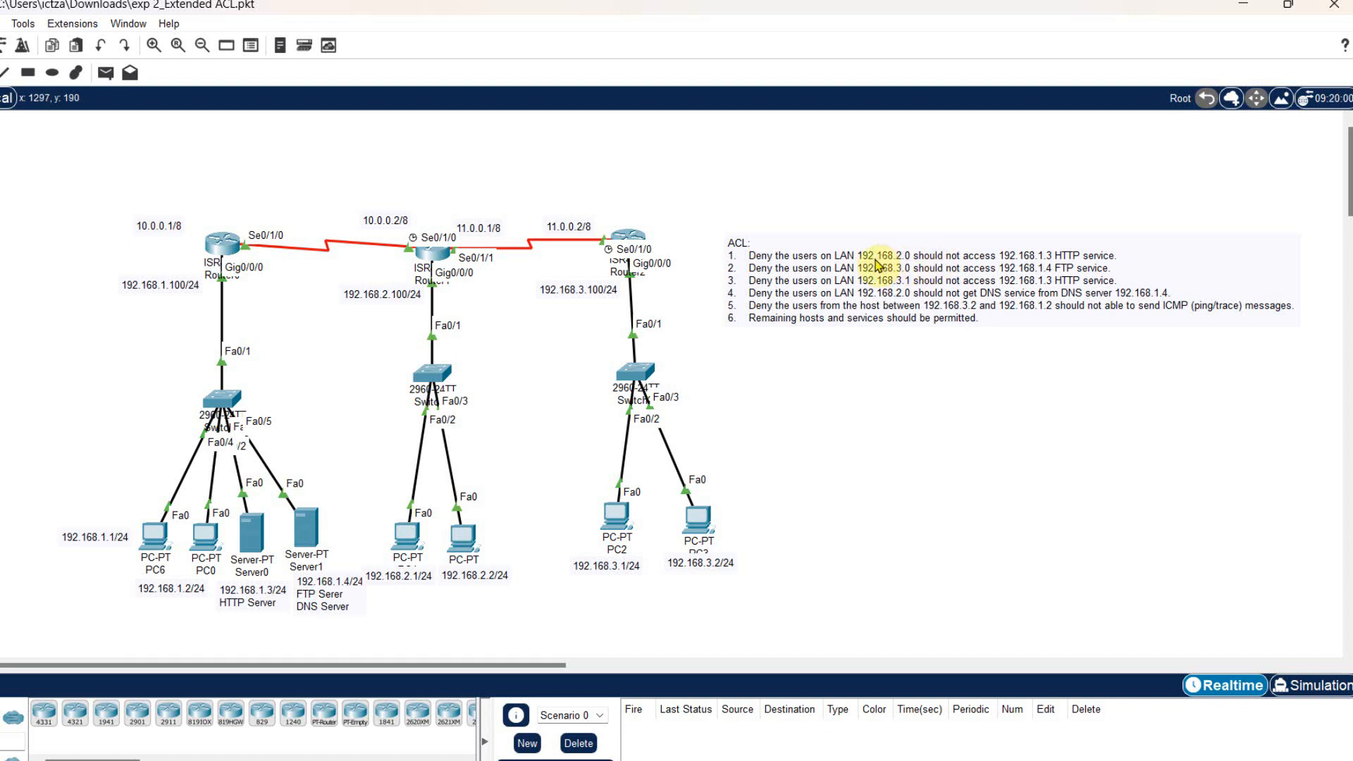
# - Try to load 192.168.1.3 in the Web Browser on PC4 and close the PC4 window
pyautogui.click(408, 543)
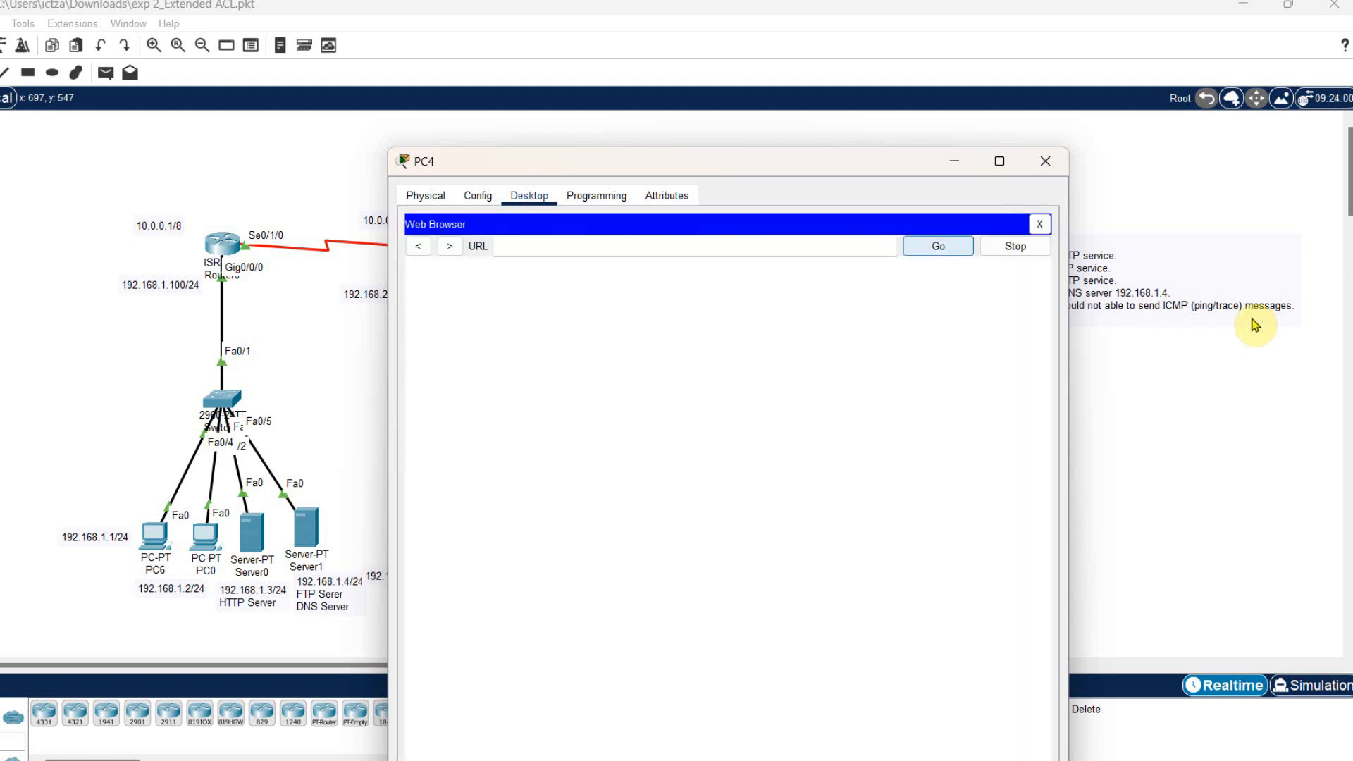
pyautogui.write('192.168.1.3')
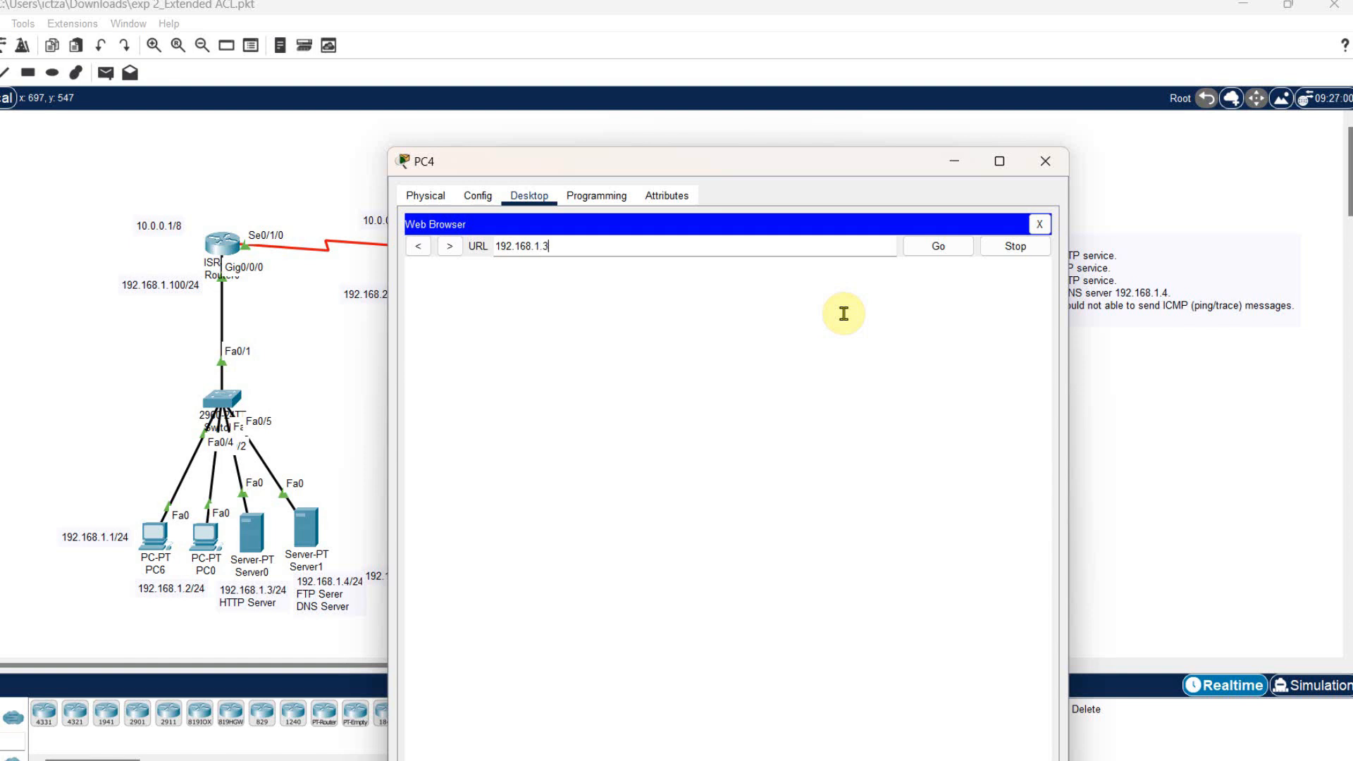
pyautogui.press('Return')
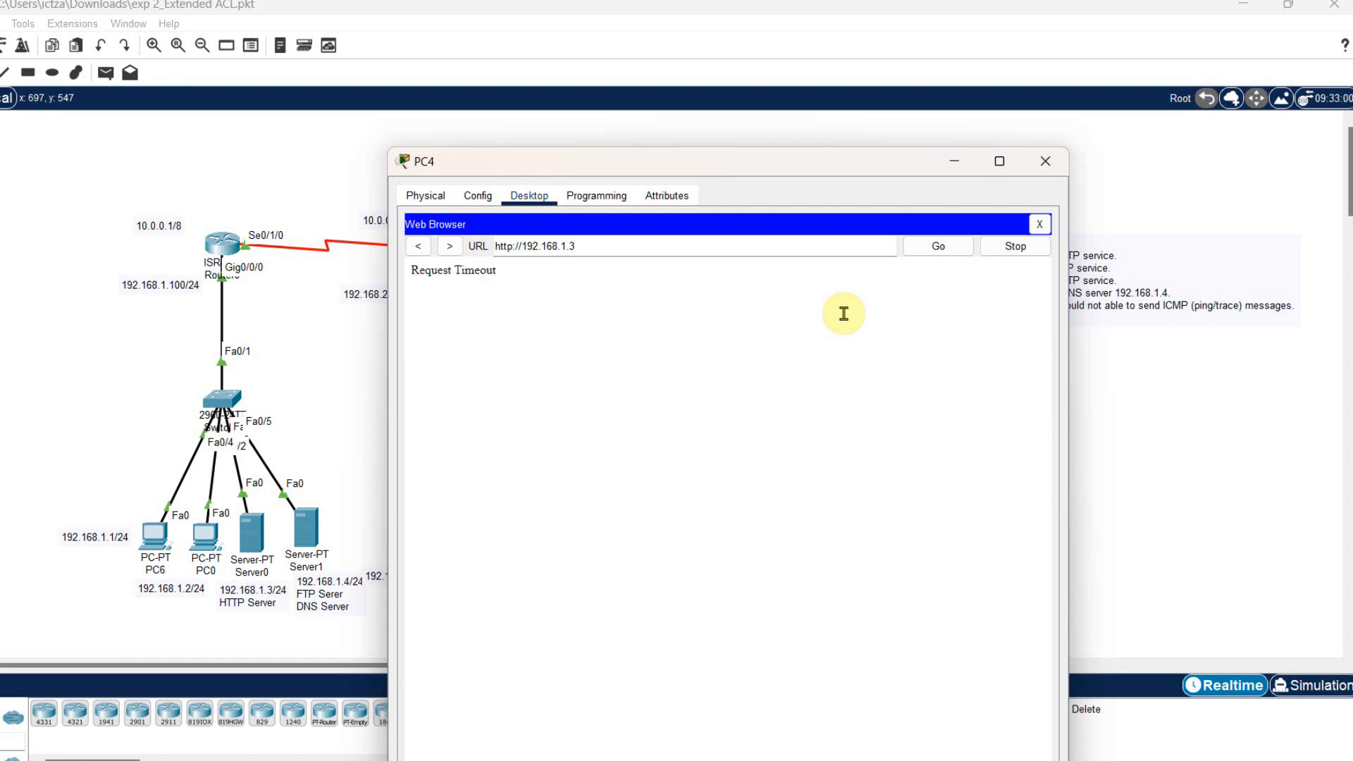
pyautogui.moveTo(498, 270); pyautogui.dragTo(411, 270)
pyautogui.click(1238, 200)
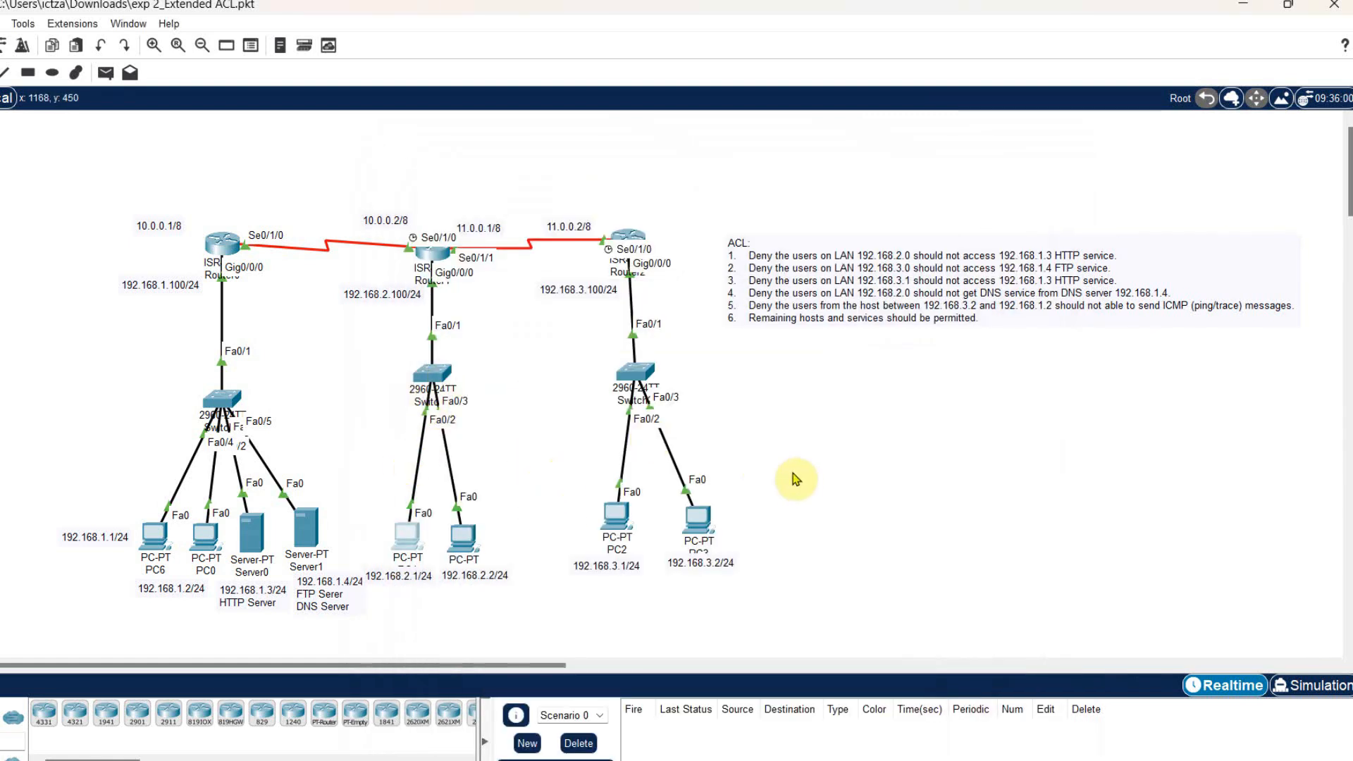